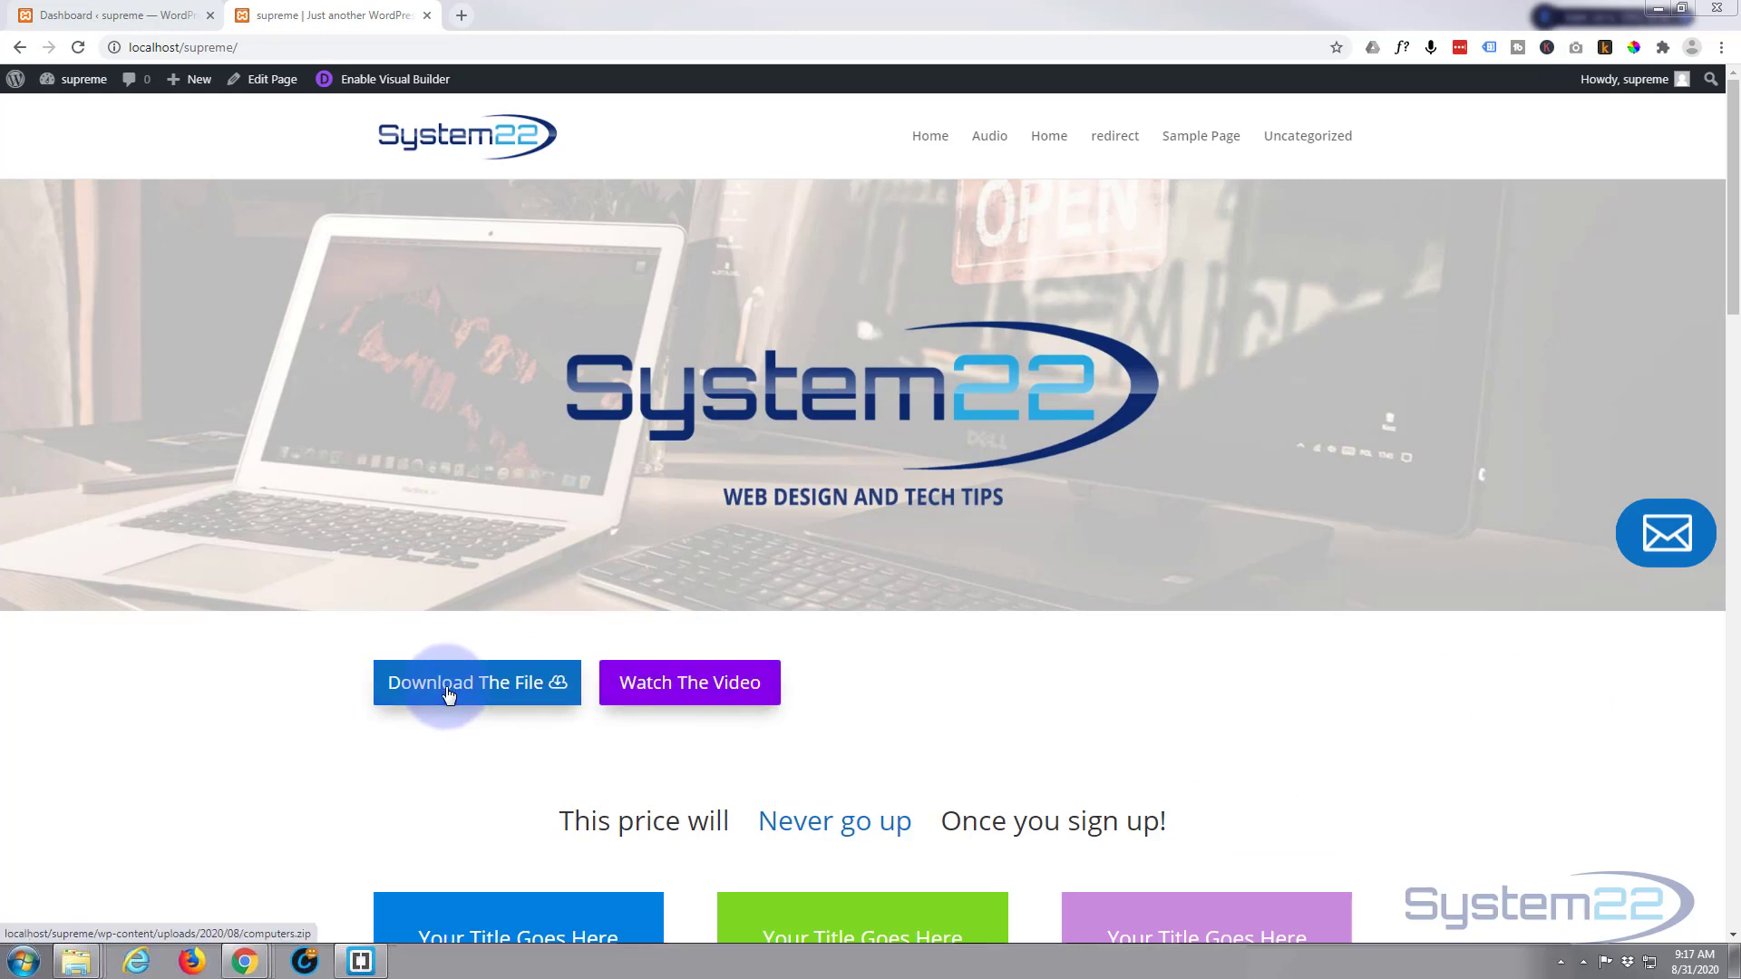
Step: Test the existing Download The File and Watch The Video buttons on the live page, closing the opened video page
left_click(521, 692)
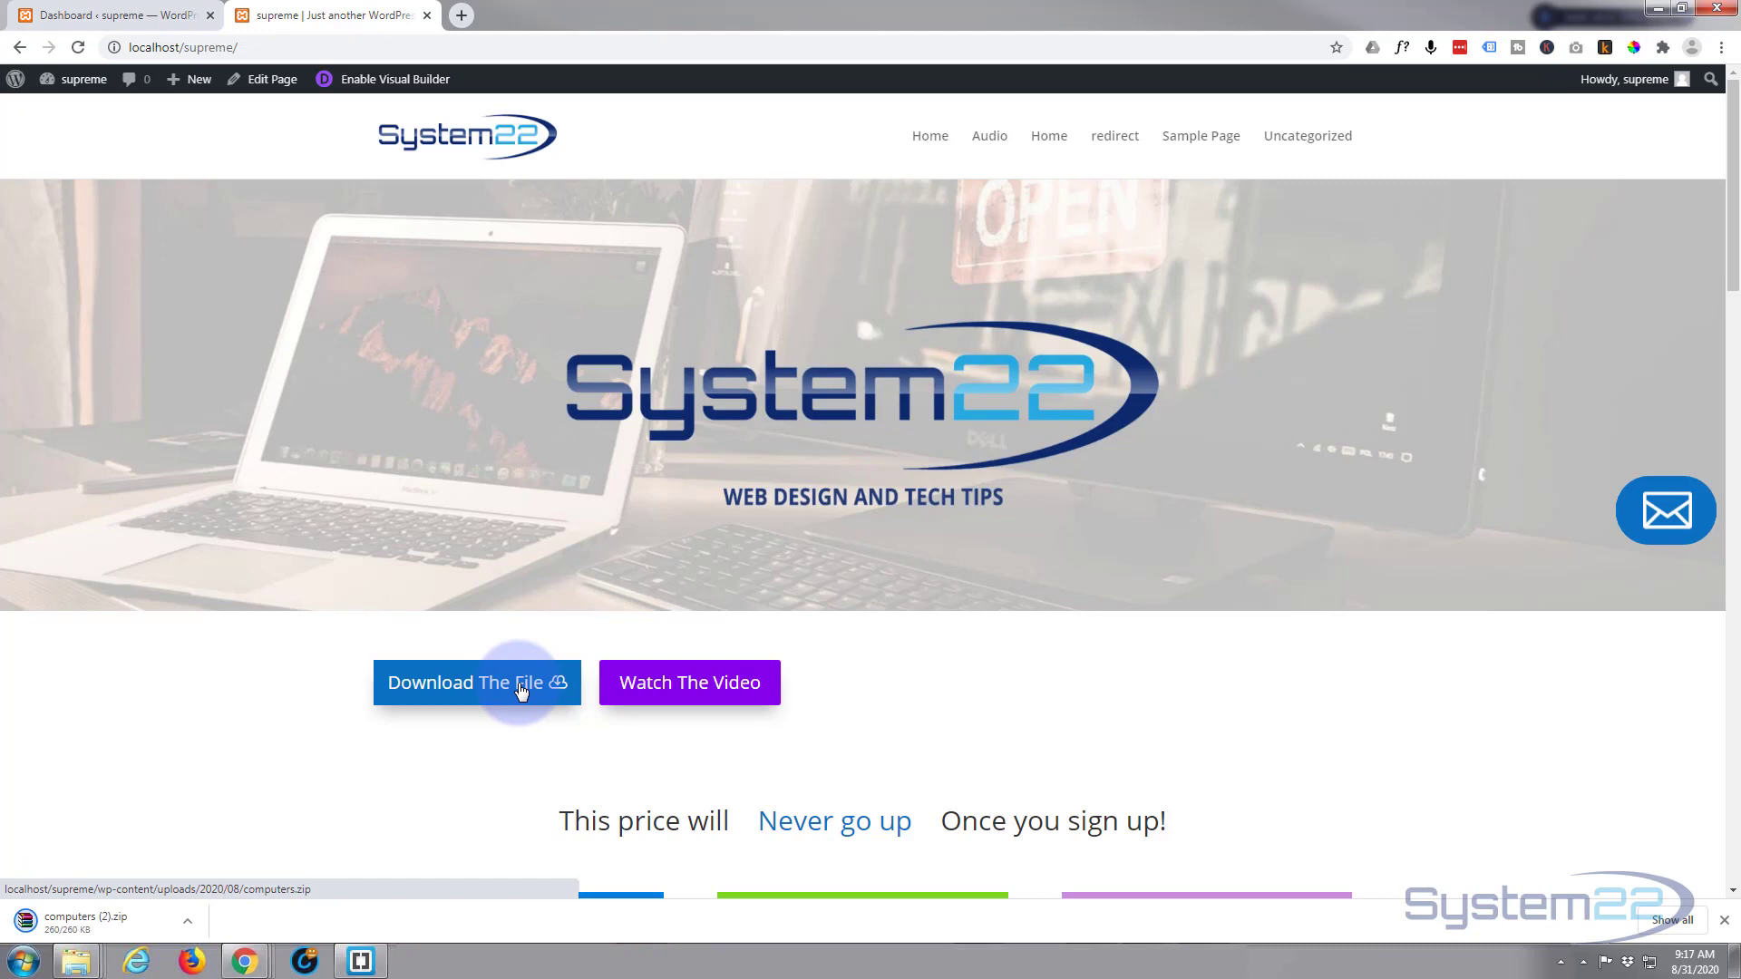
left_click(683, 690)
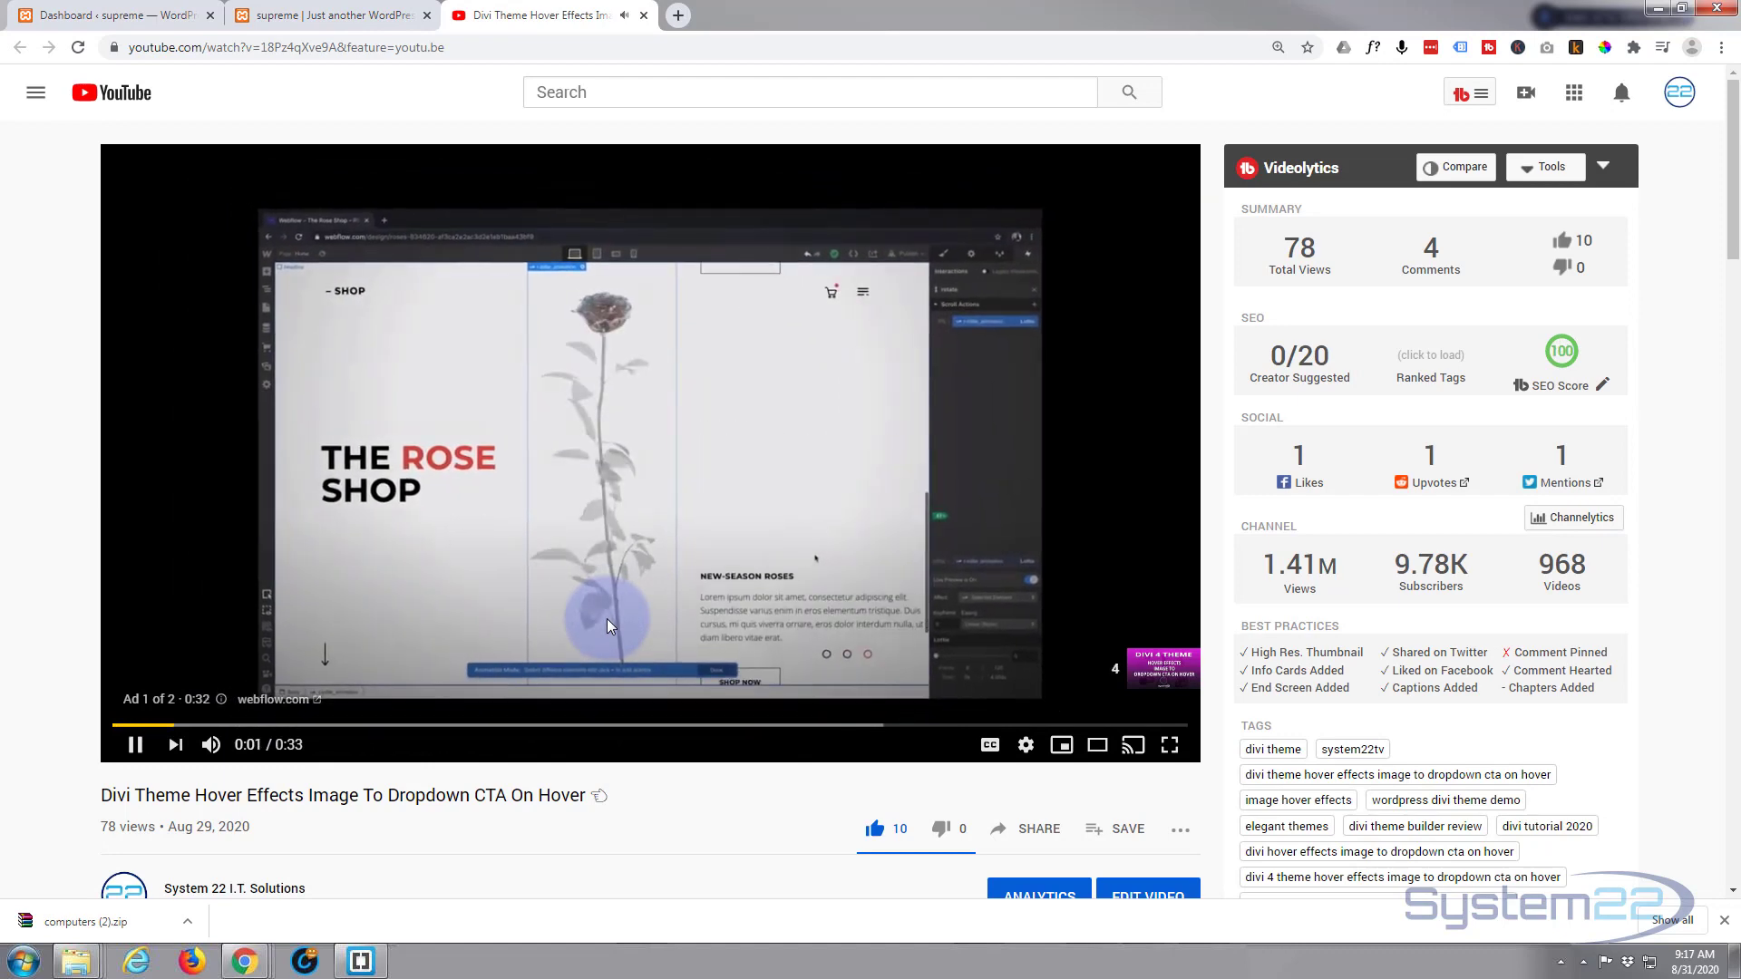
left_click(922, 651)
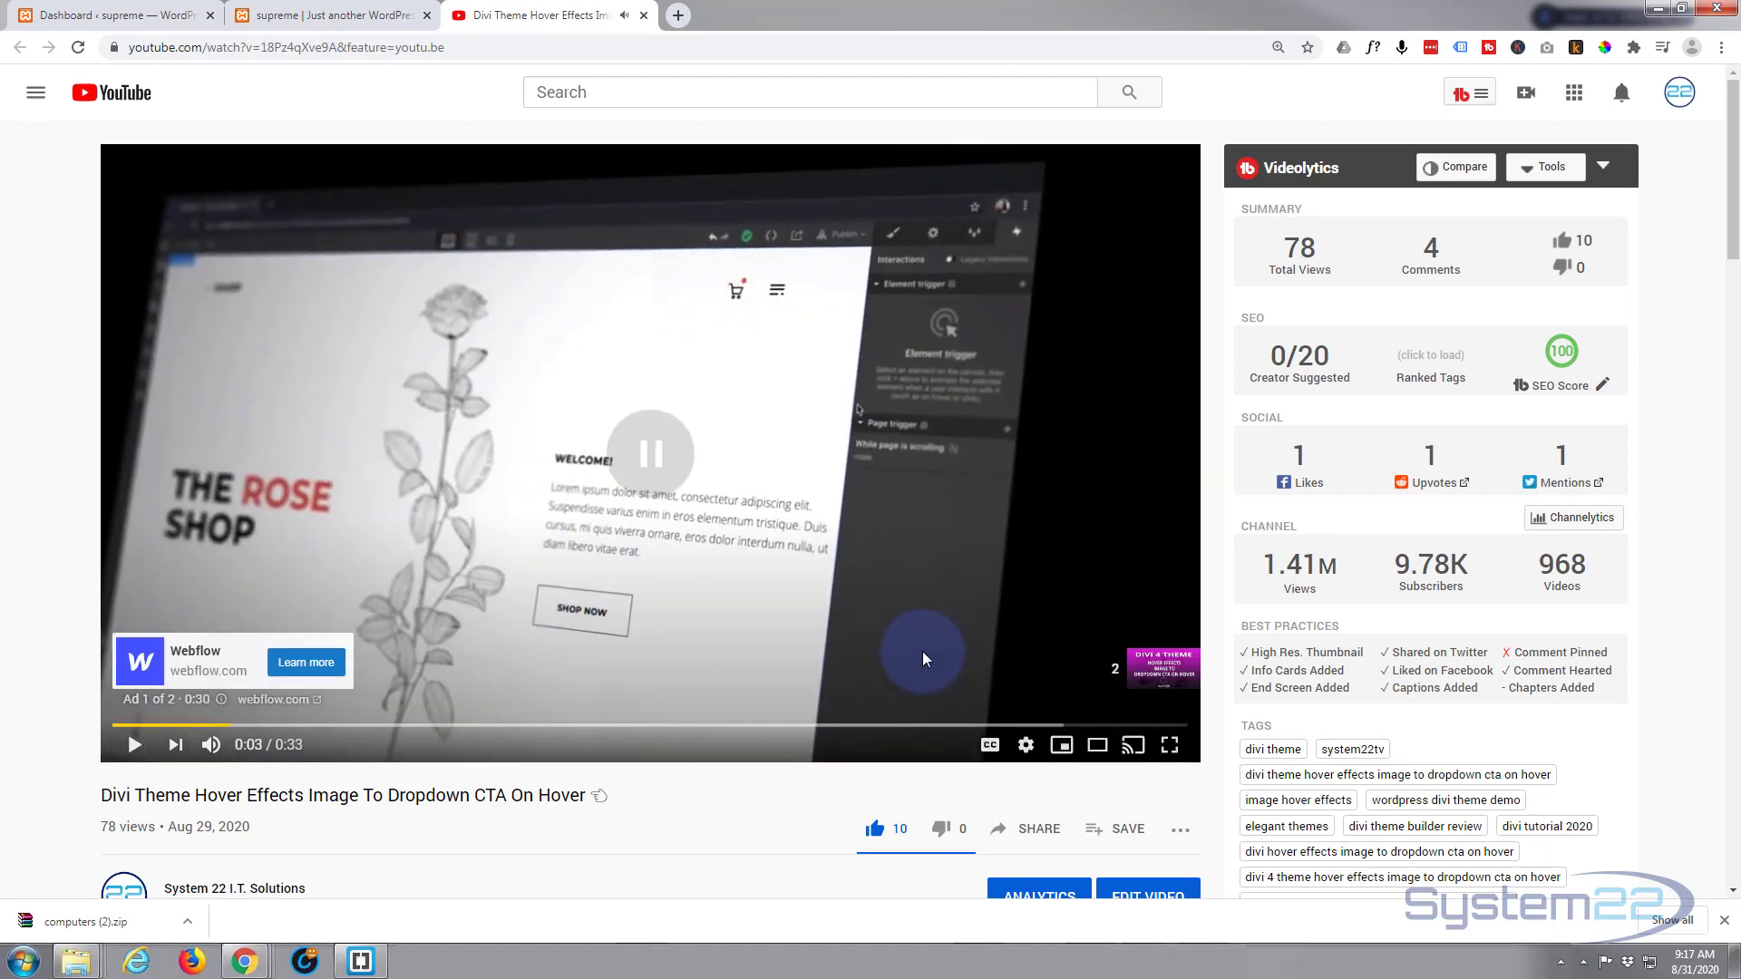
left_click(643, 15)
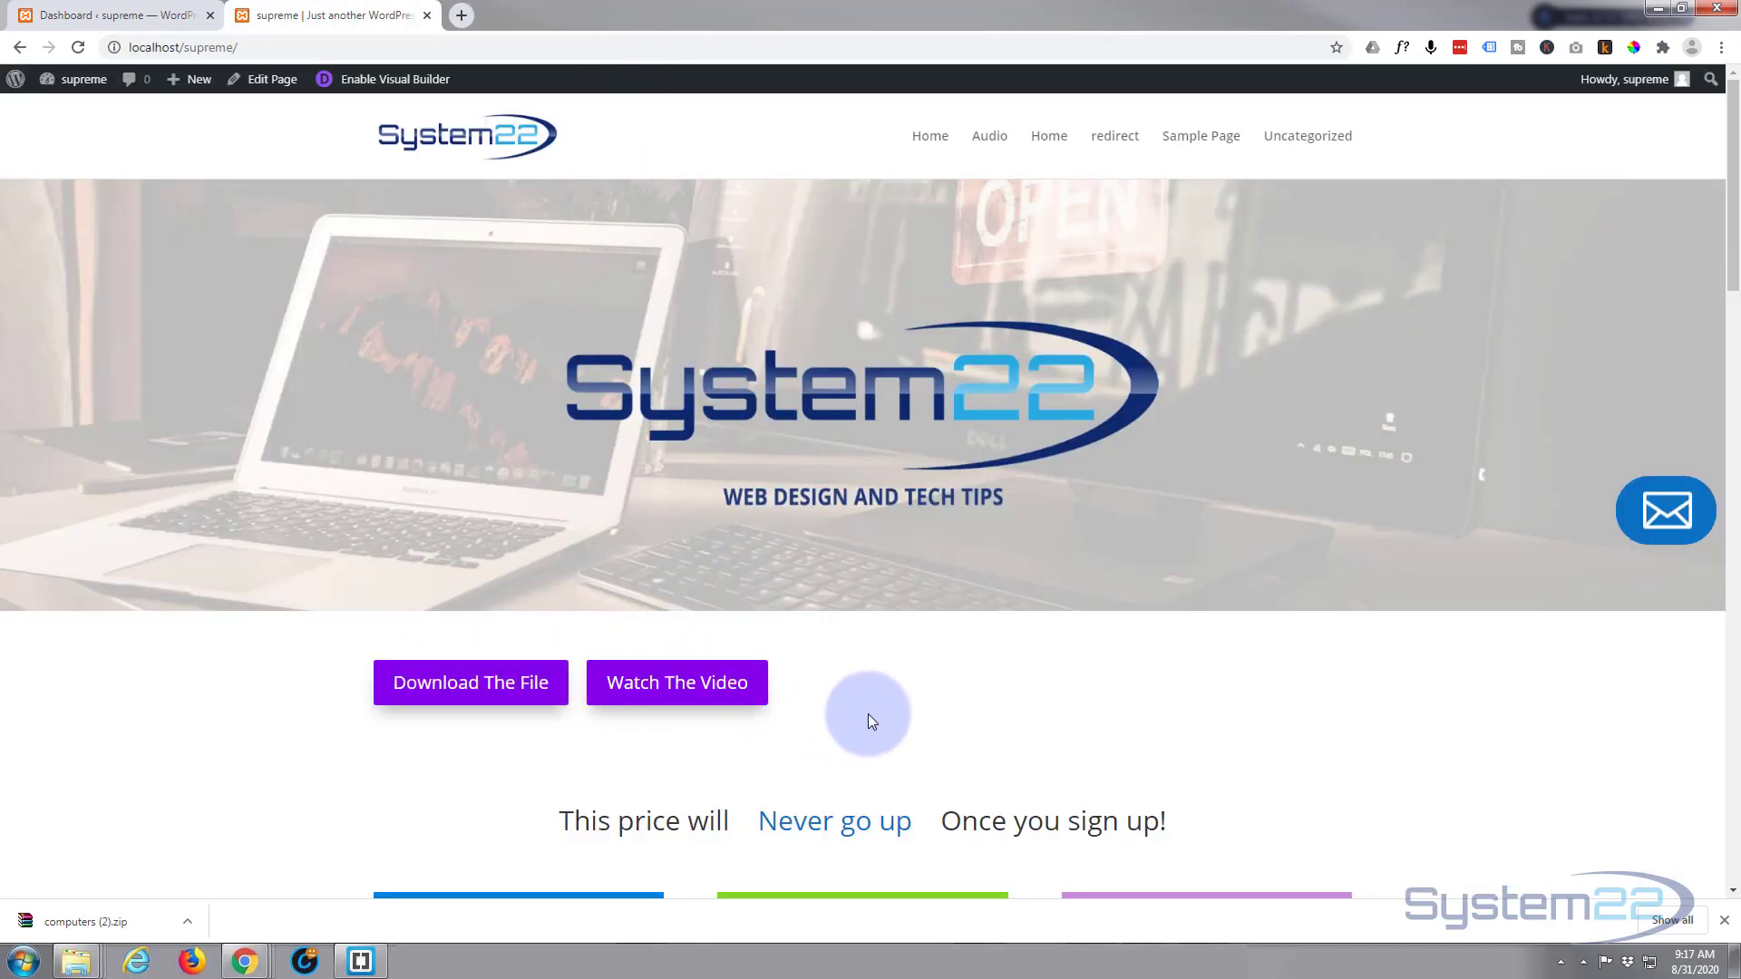
Step: Launch the visual builder for the home page and check the Divi Supreme Pro entry in the WordPress dashboard
left_click(388, 86)
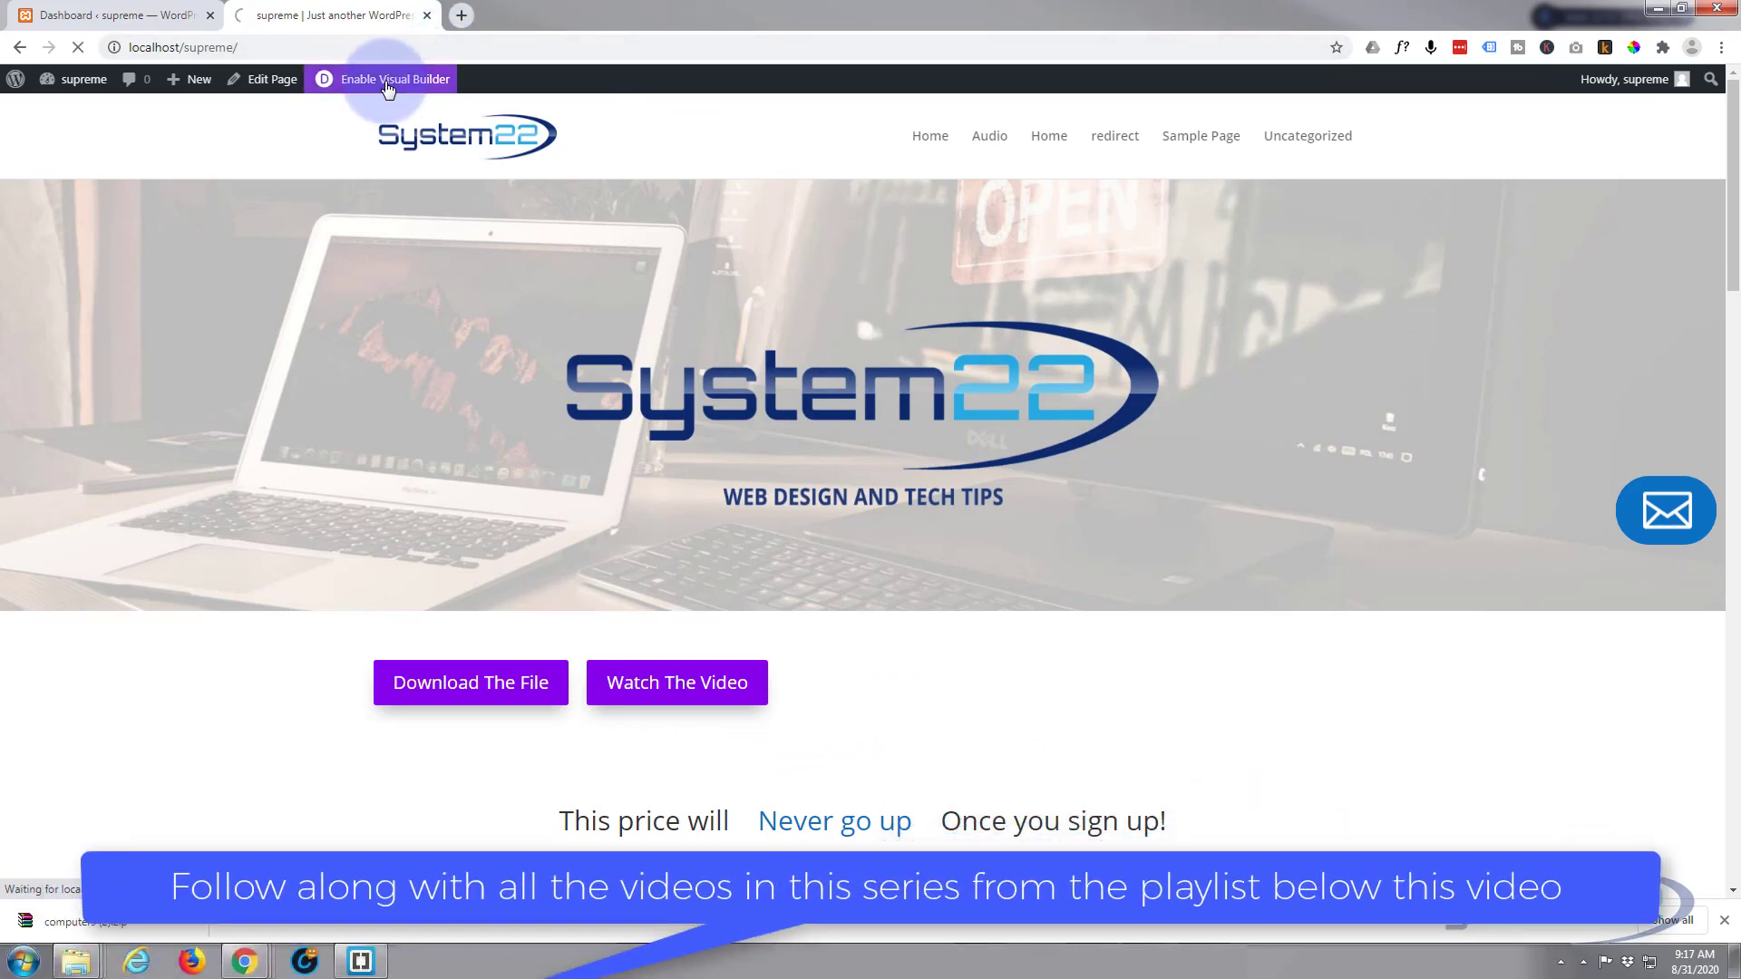
left_click(86, 16)
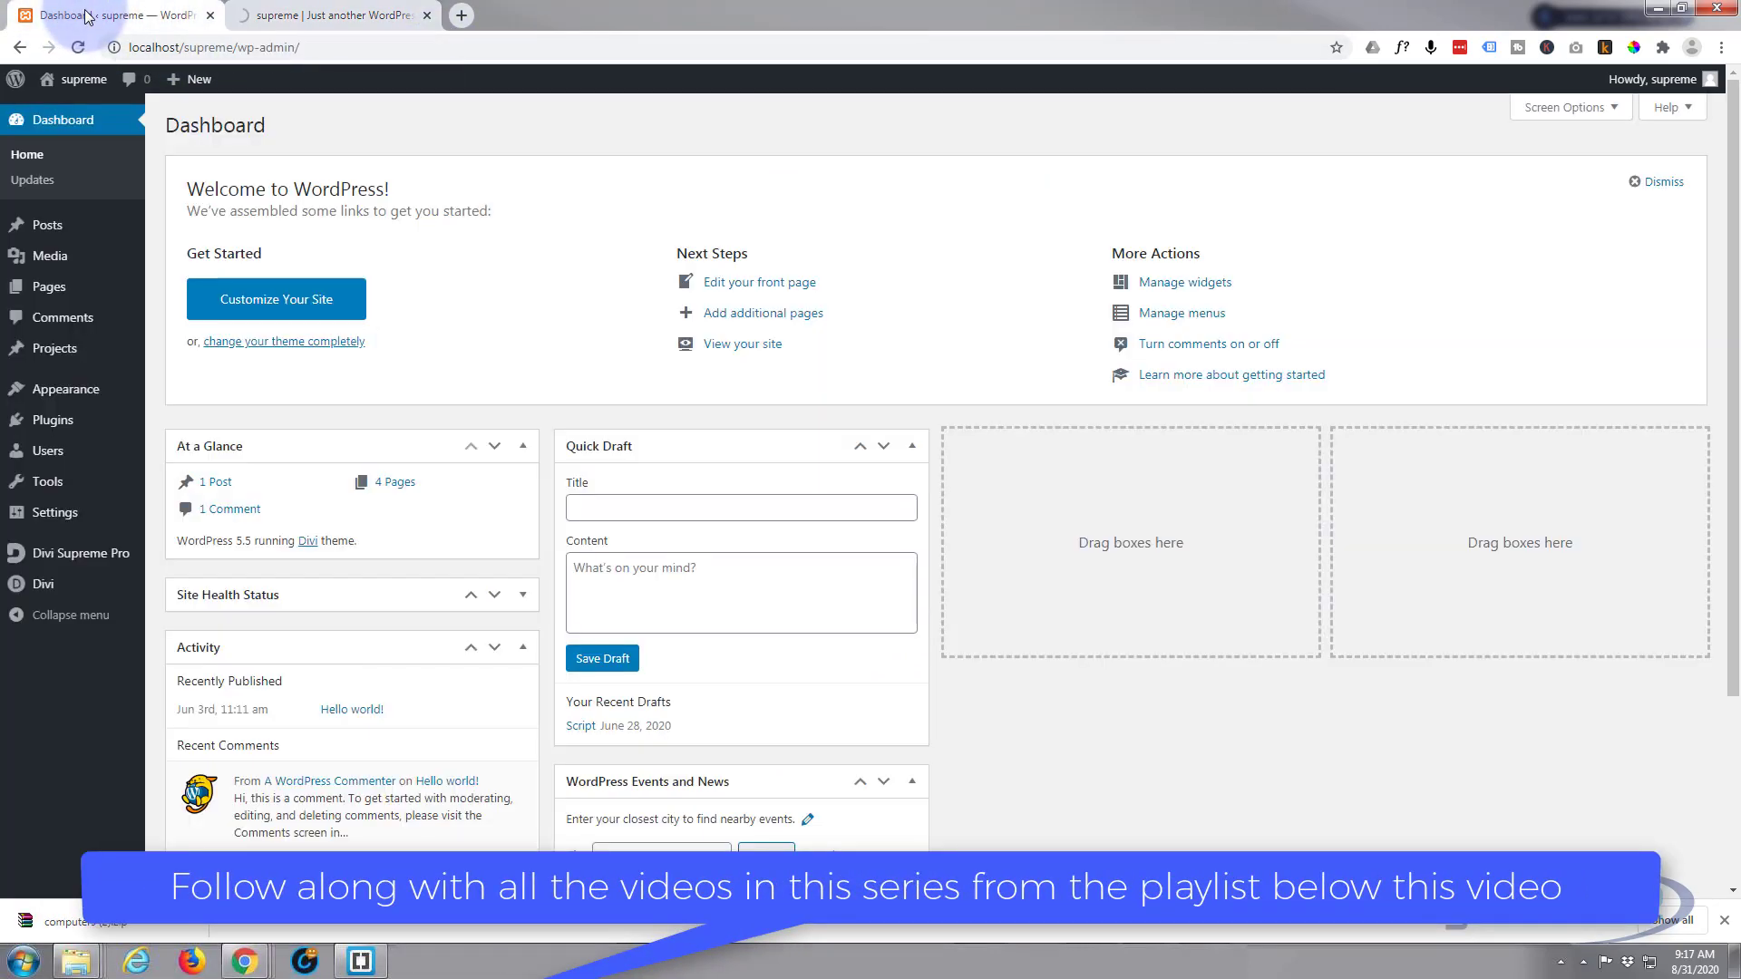
mouse_move(77, 565)
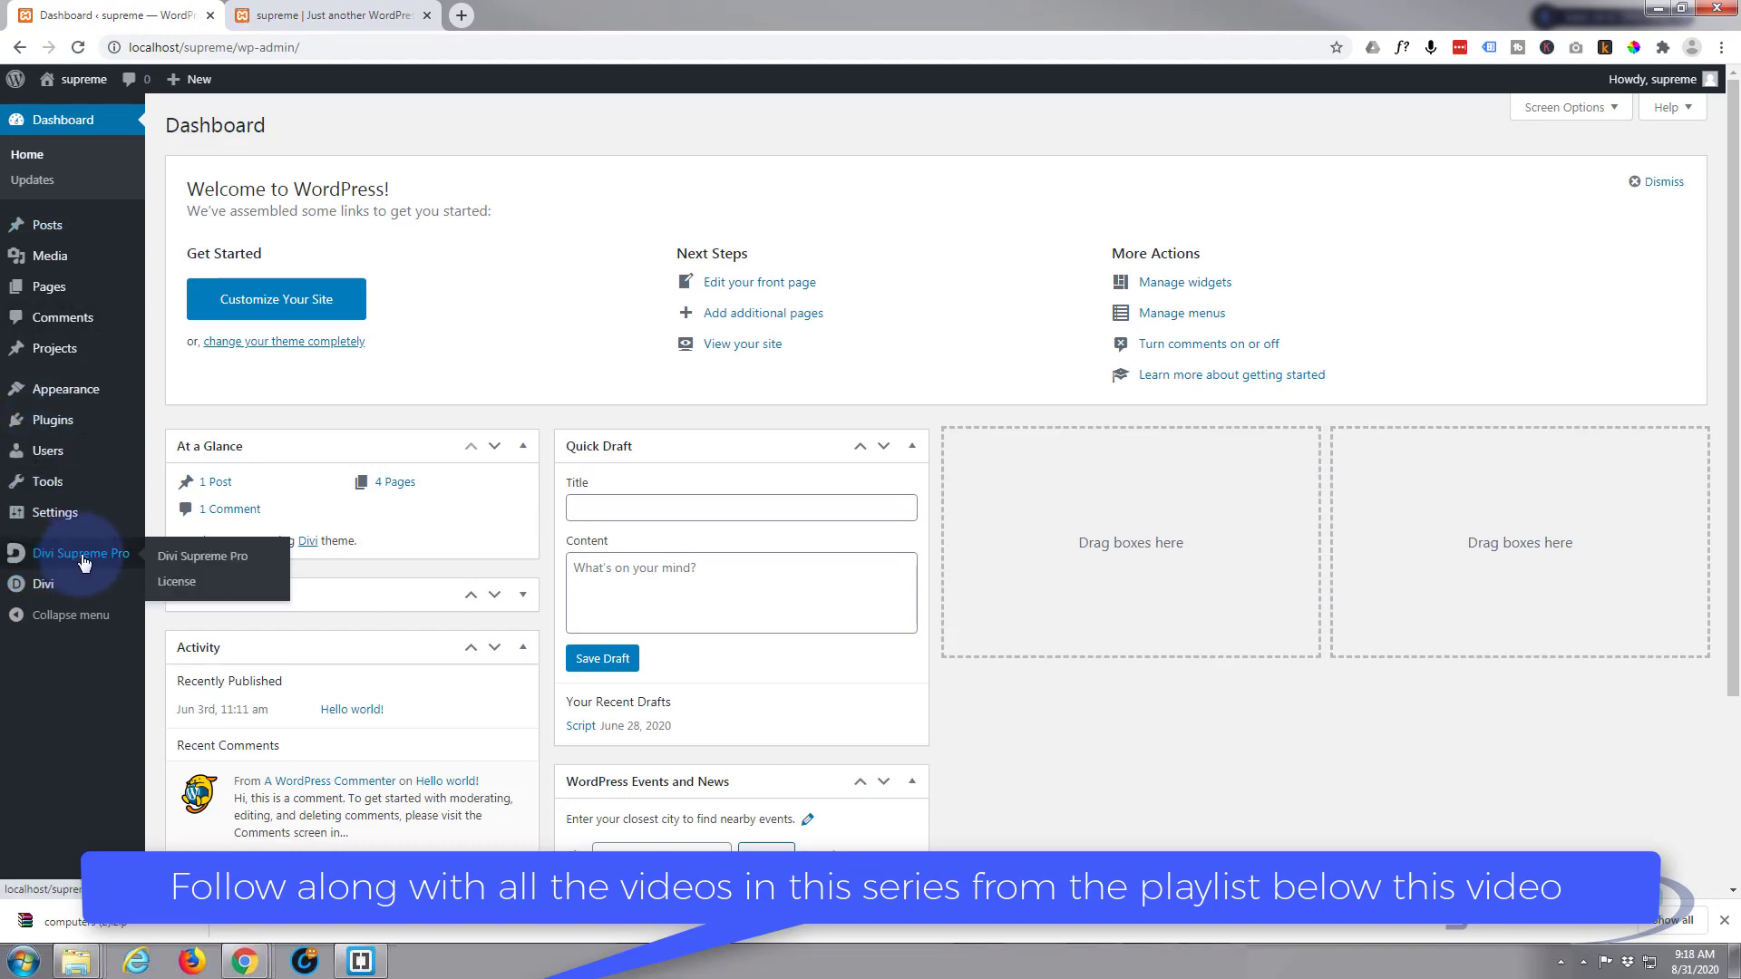
left_click(339, 15)
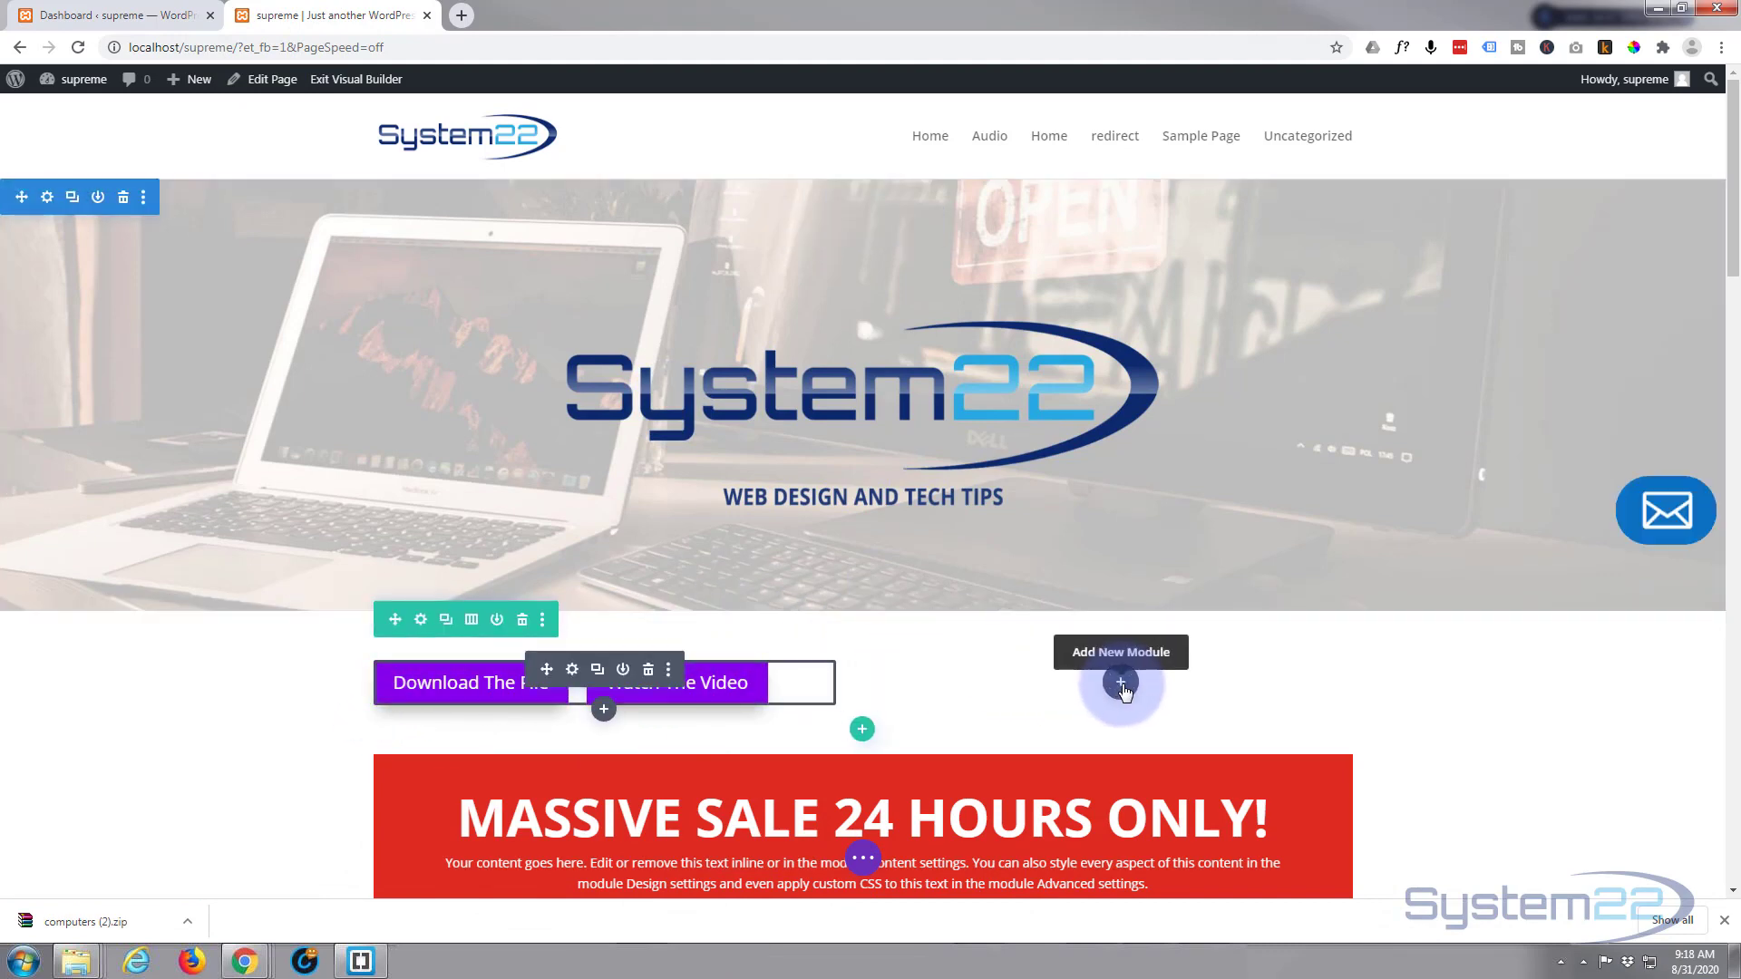
Step: Insert a Supreme Button module in the empty column beside the existing pair of buttons
left_click(1121, 683)
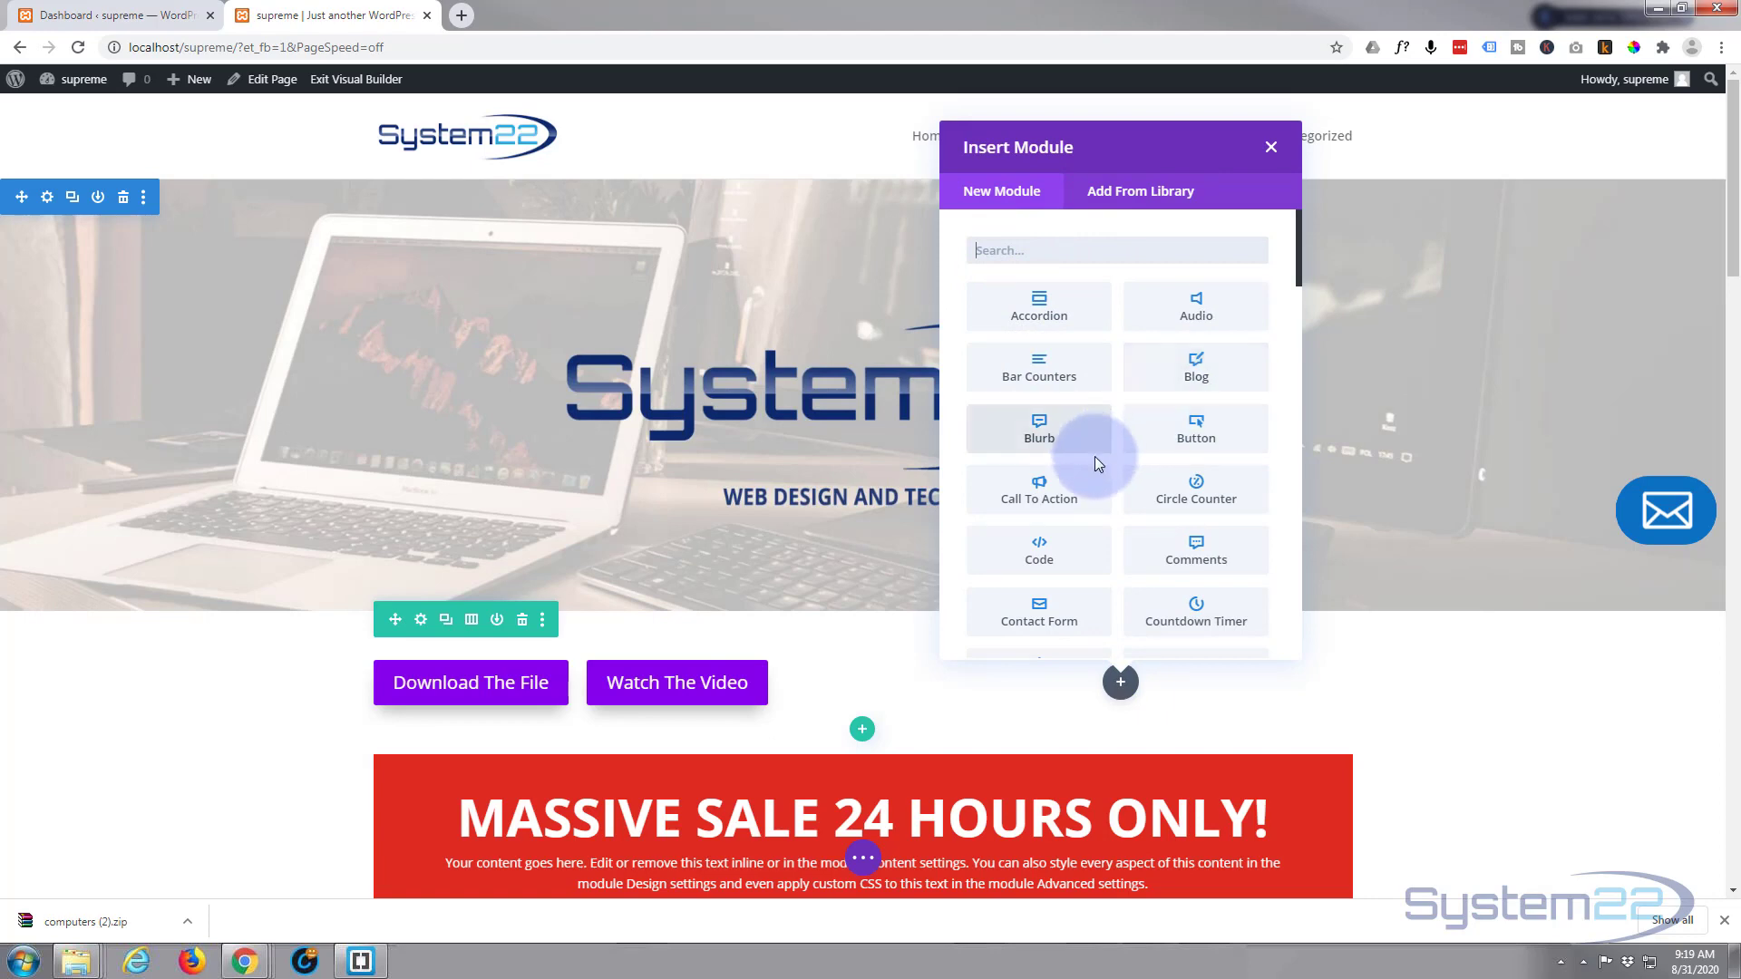
scroll(1160, 449, "down", 4)
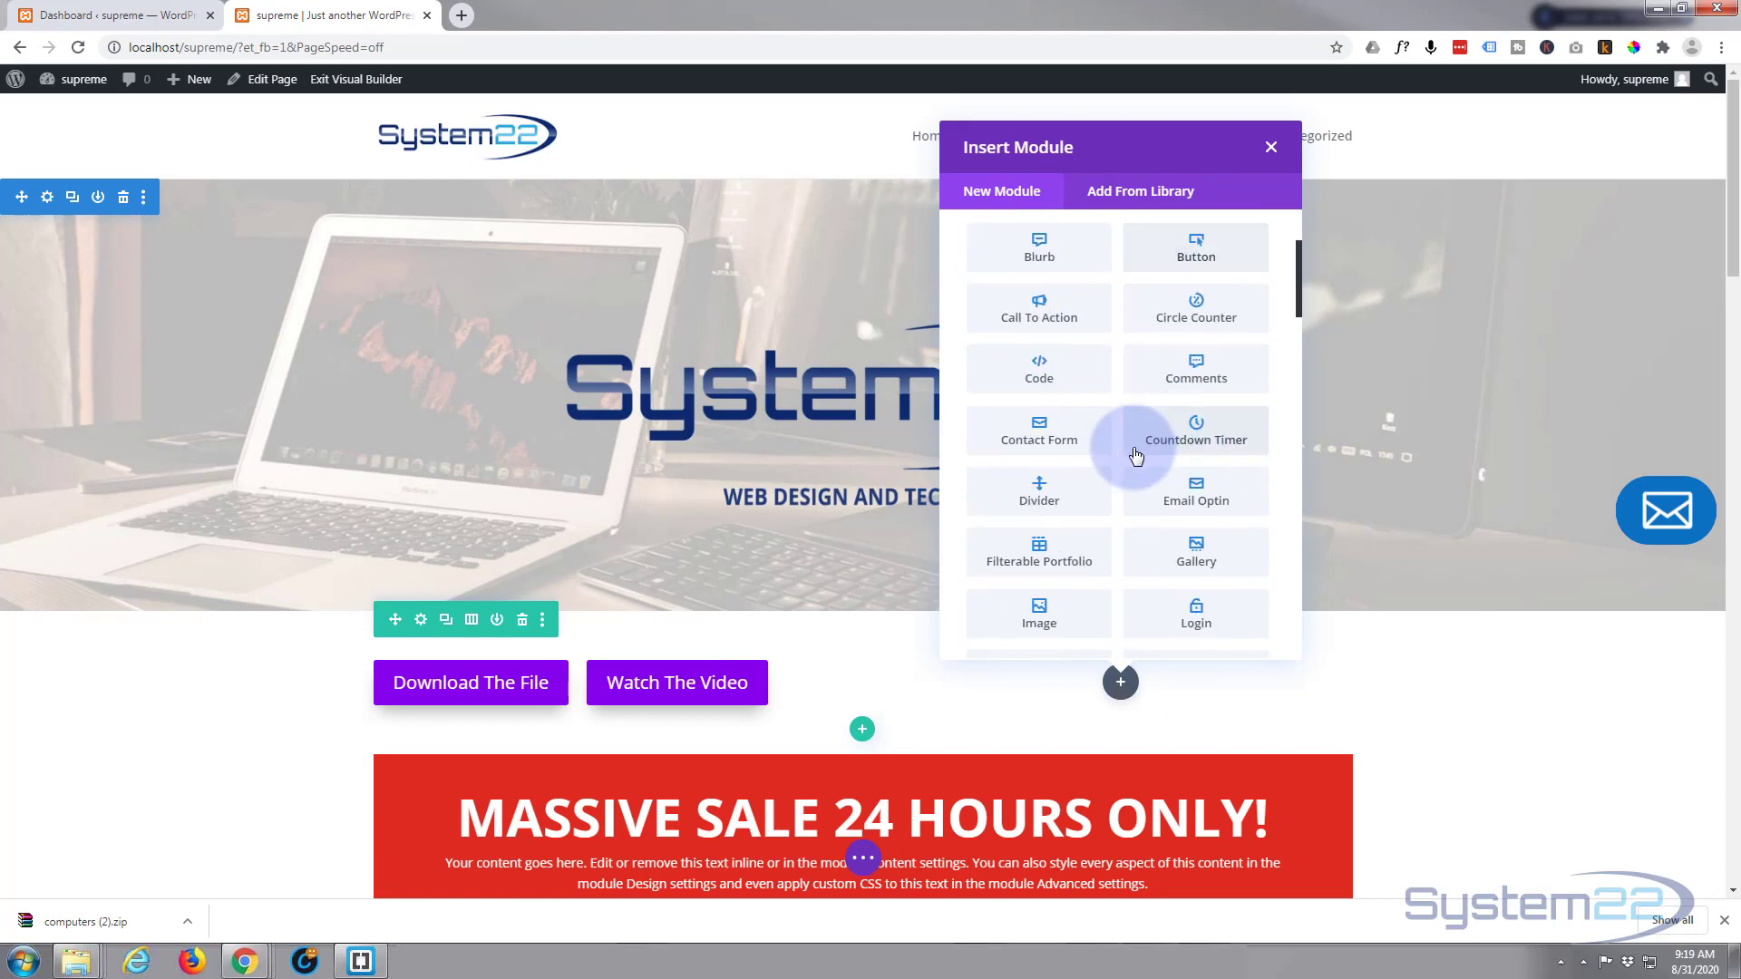
scroll(1138, 453, "down", 8)
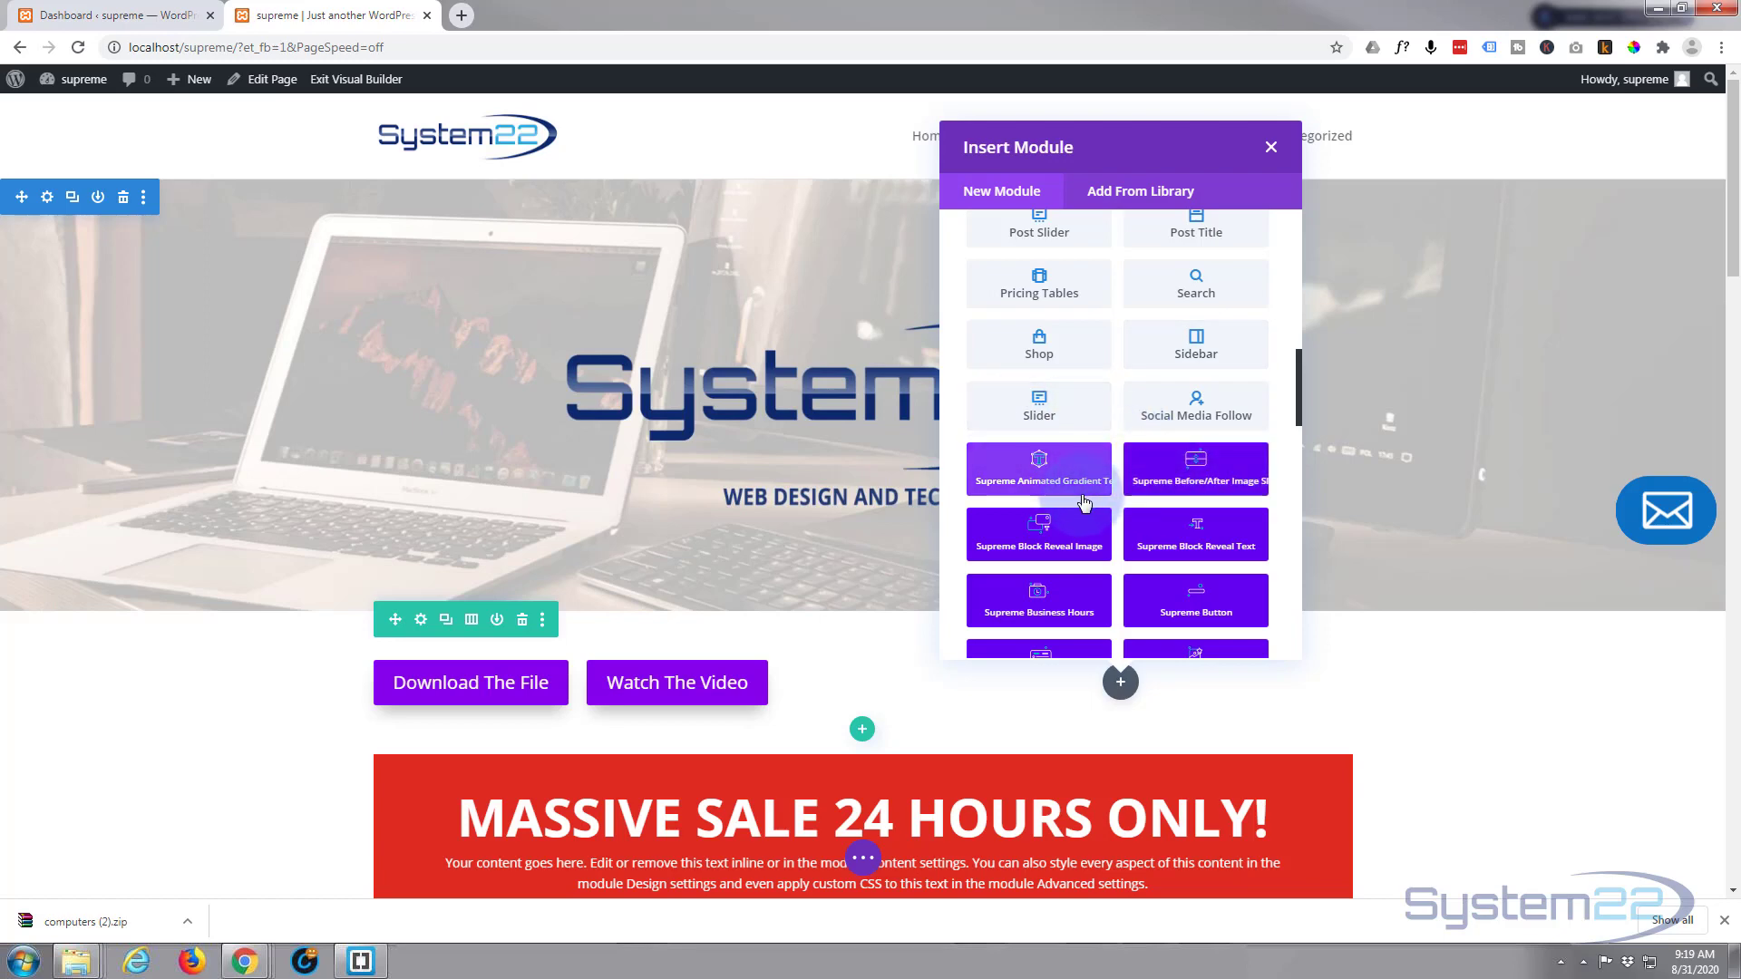
scroll(1043, 501, "down", 2)
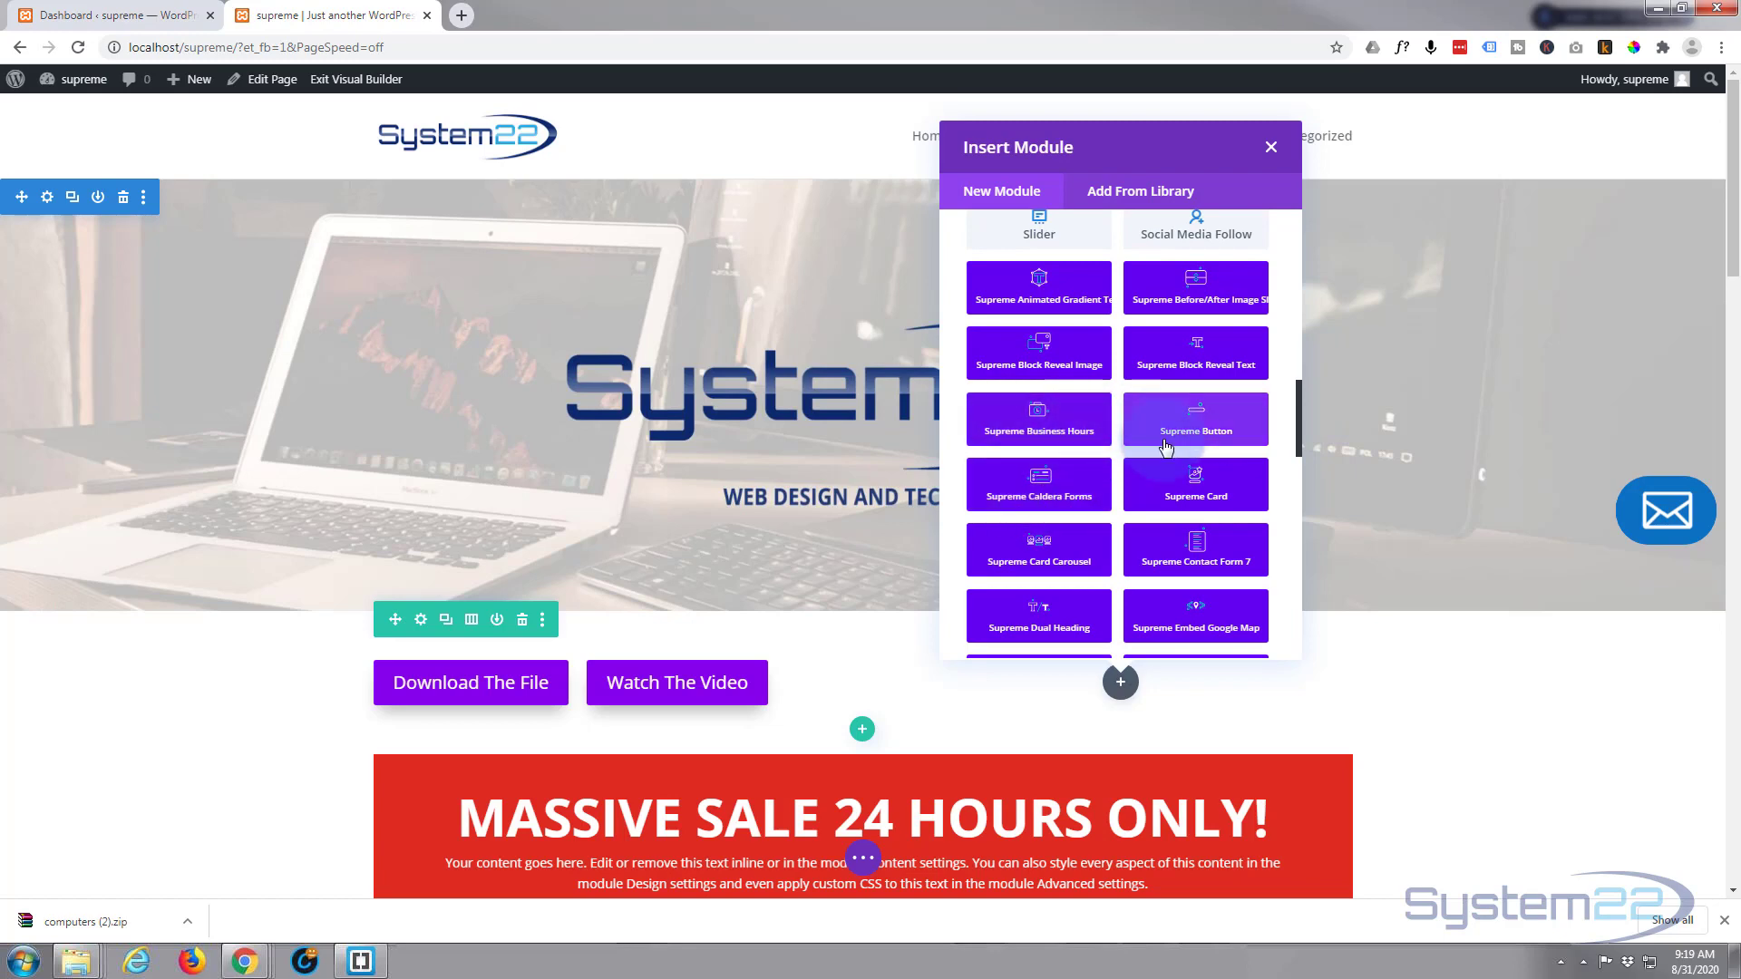
left_click(1212, 431)
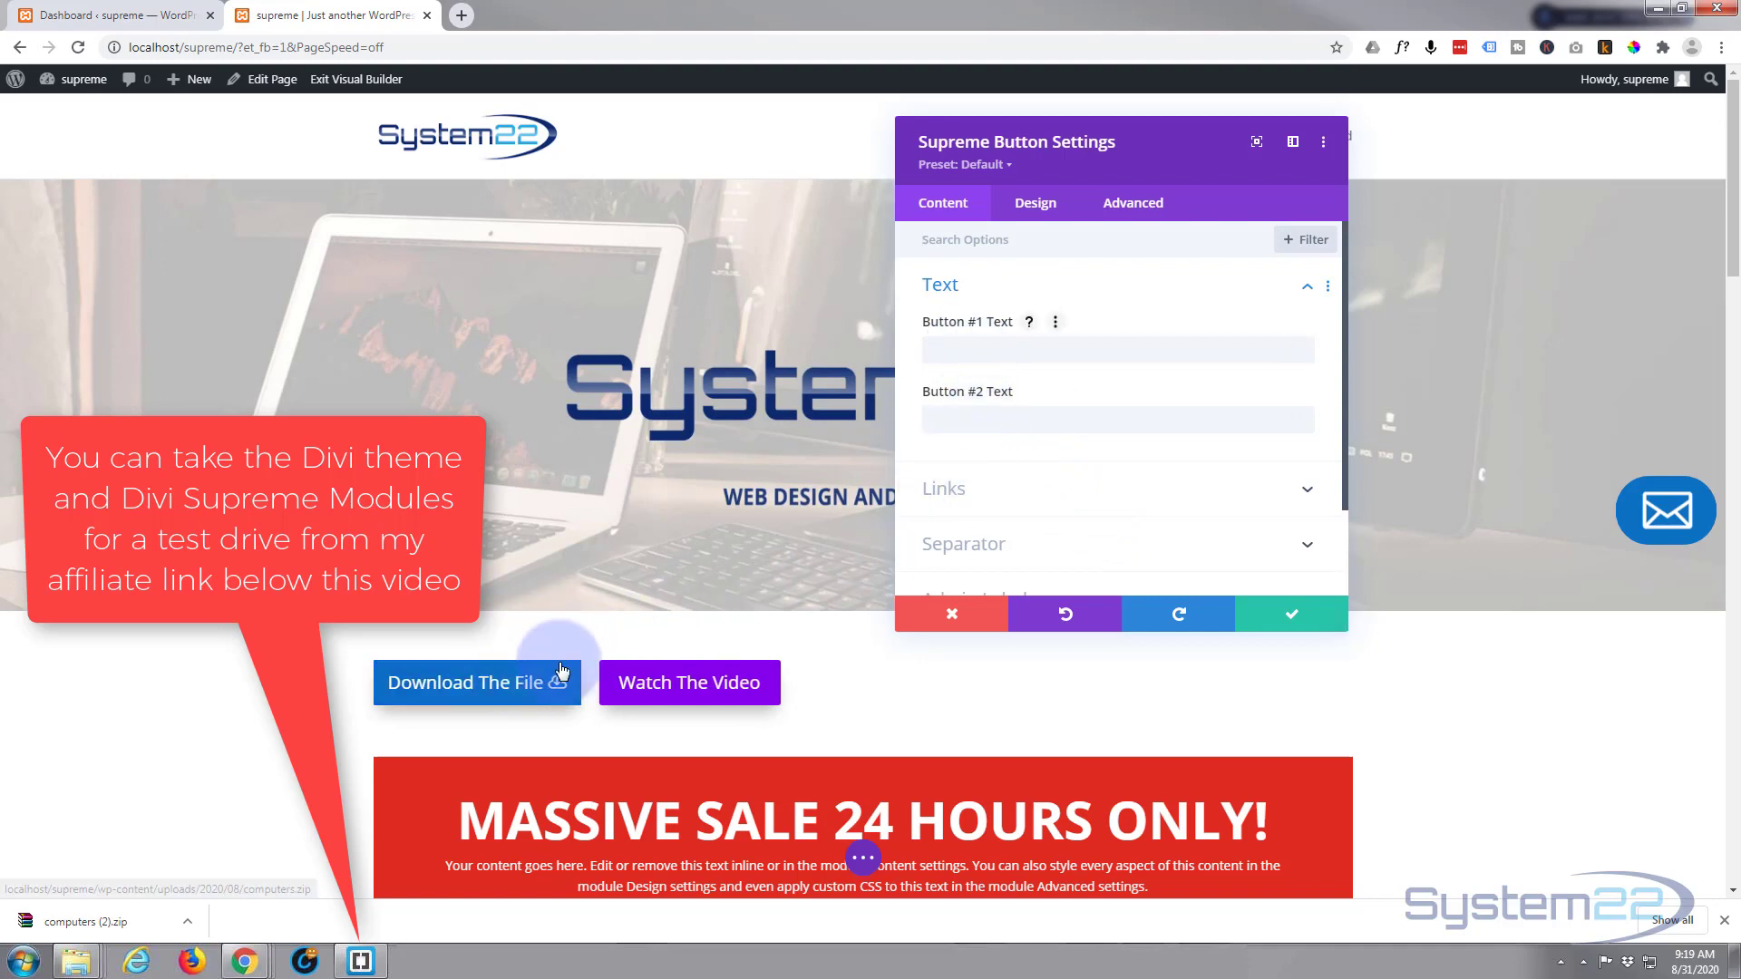
Step: Set the Button #1 text to "Download The File" and the Button #2 text to "Watch The Video"
left_click(954, 348)
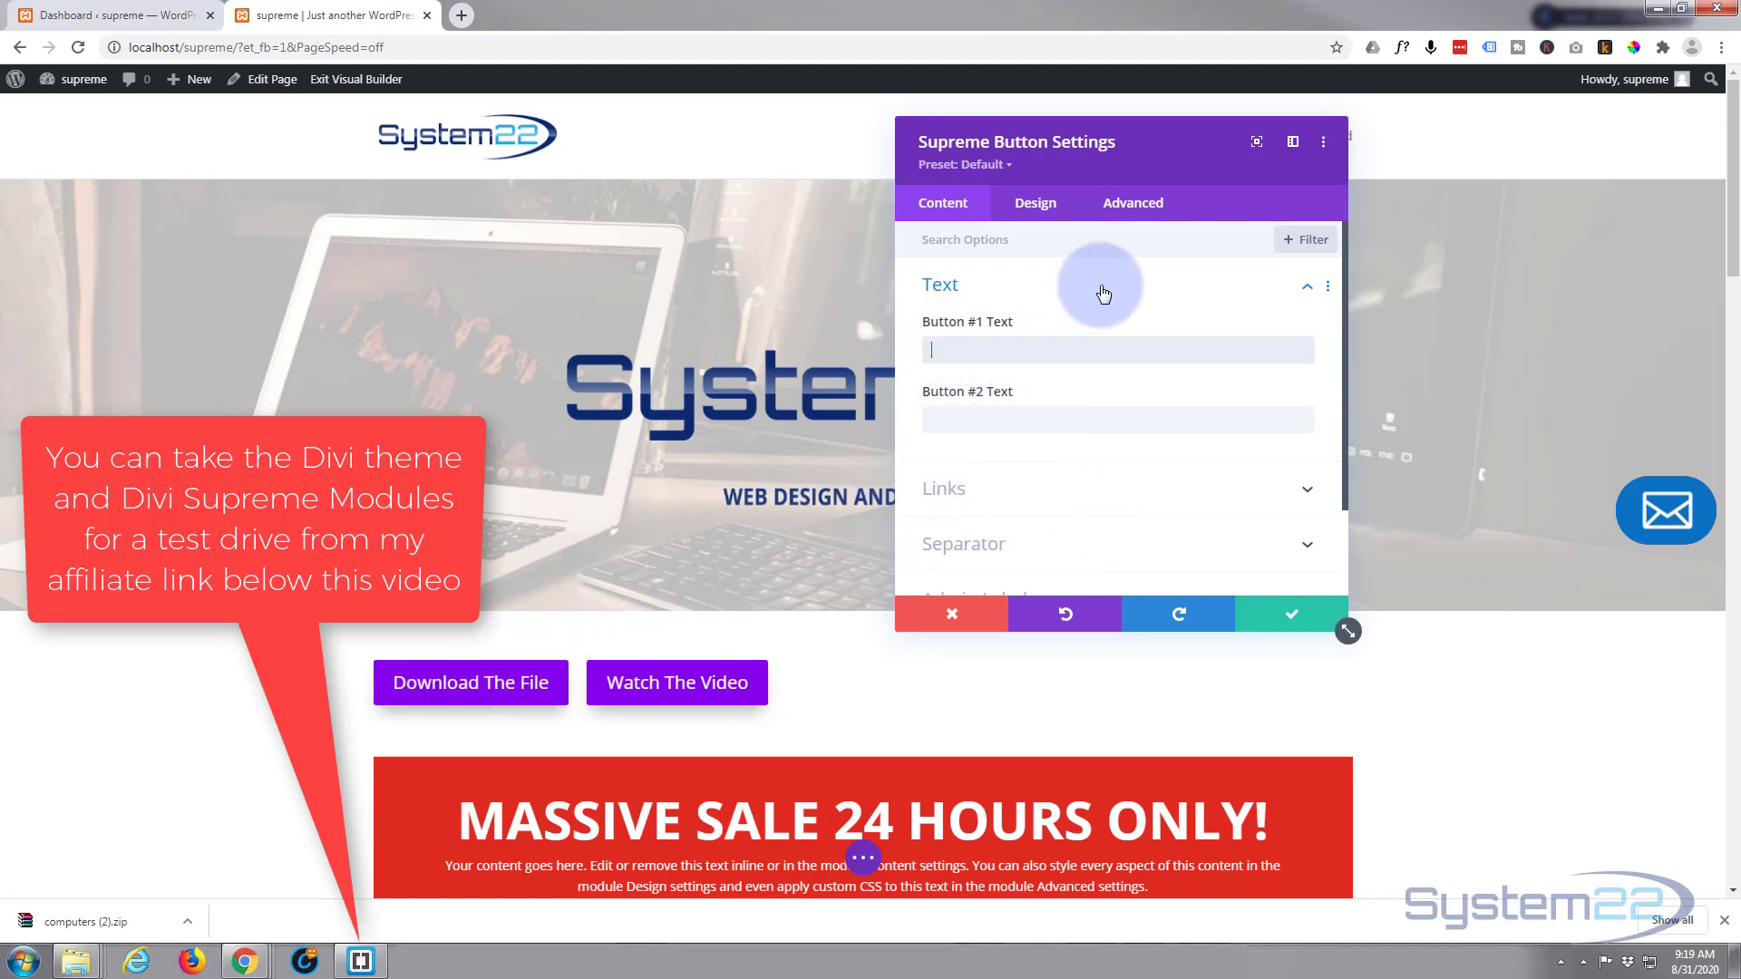
type("Down")
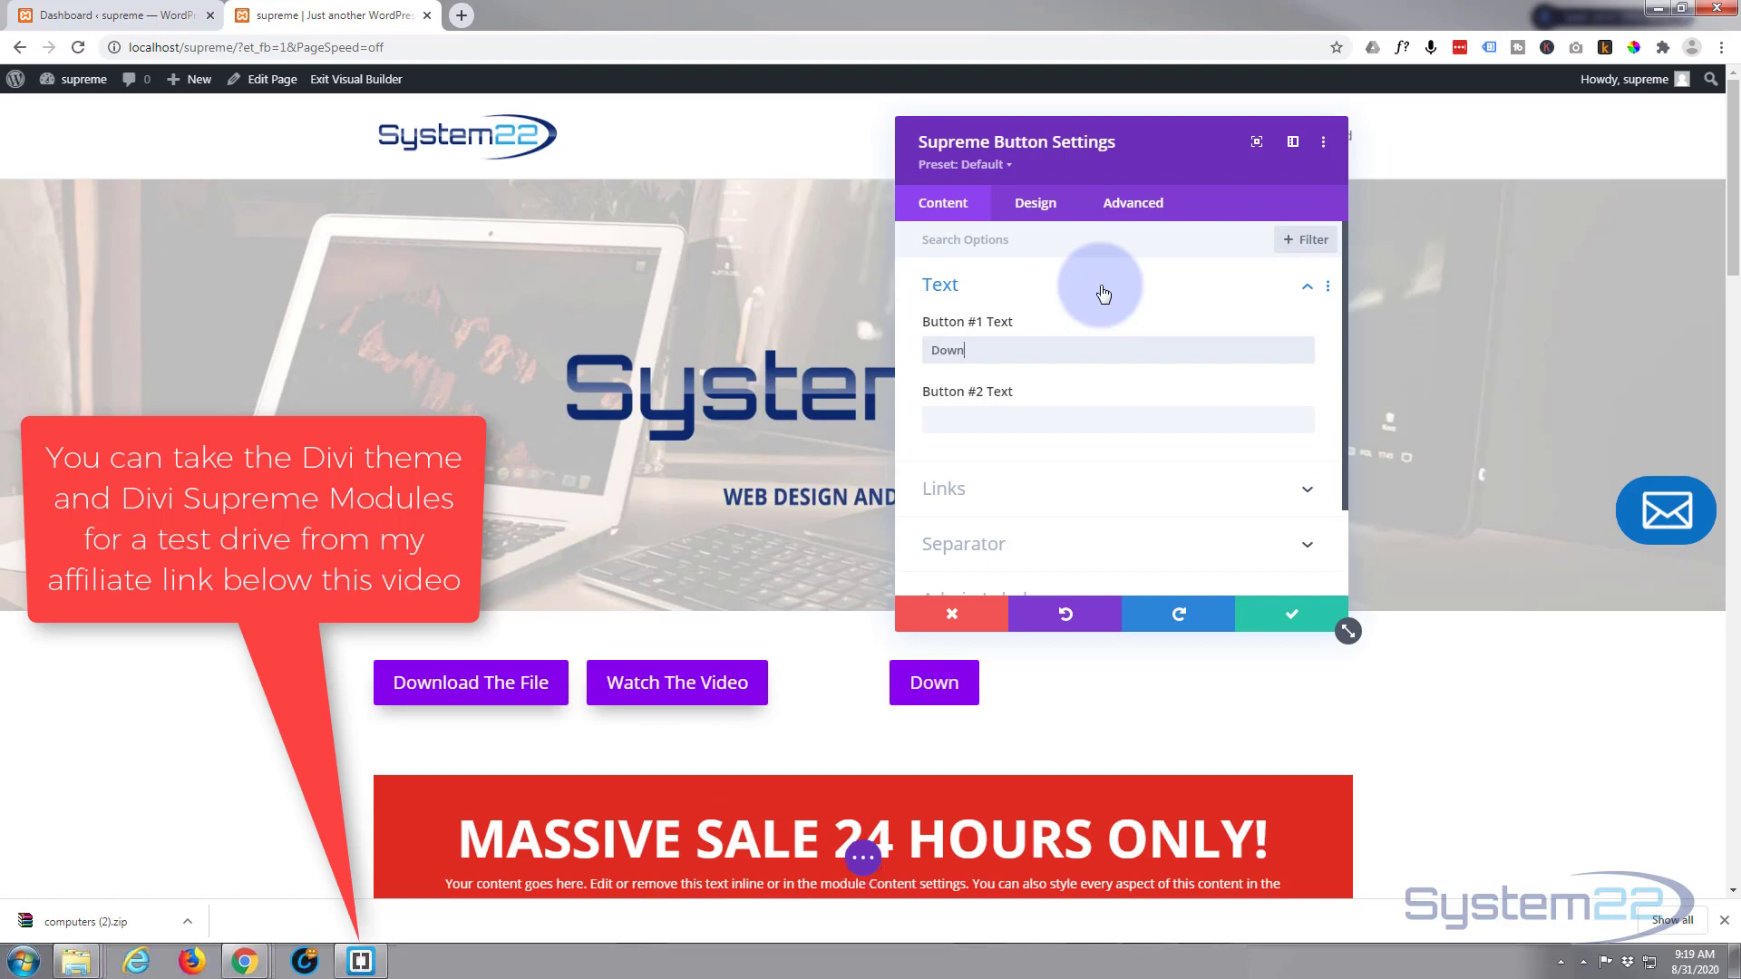
type("load The File")
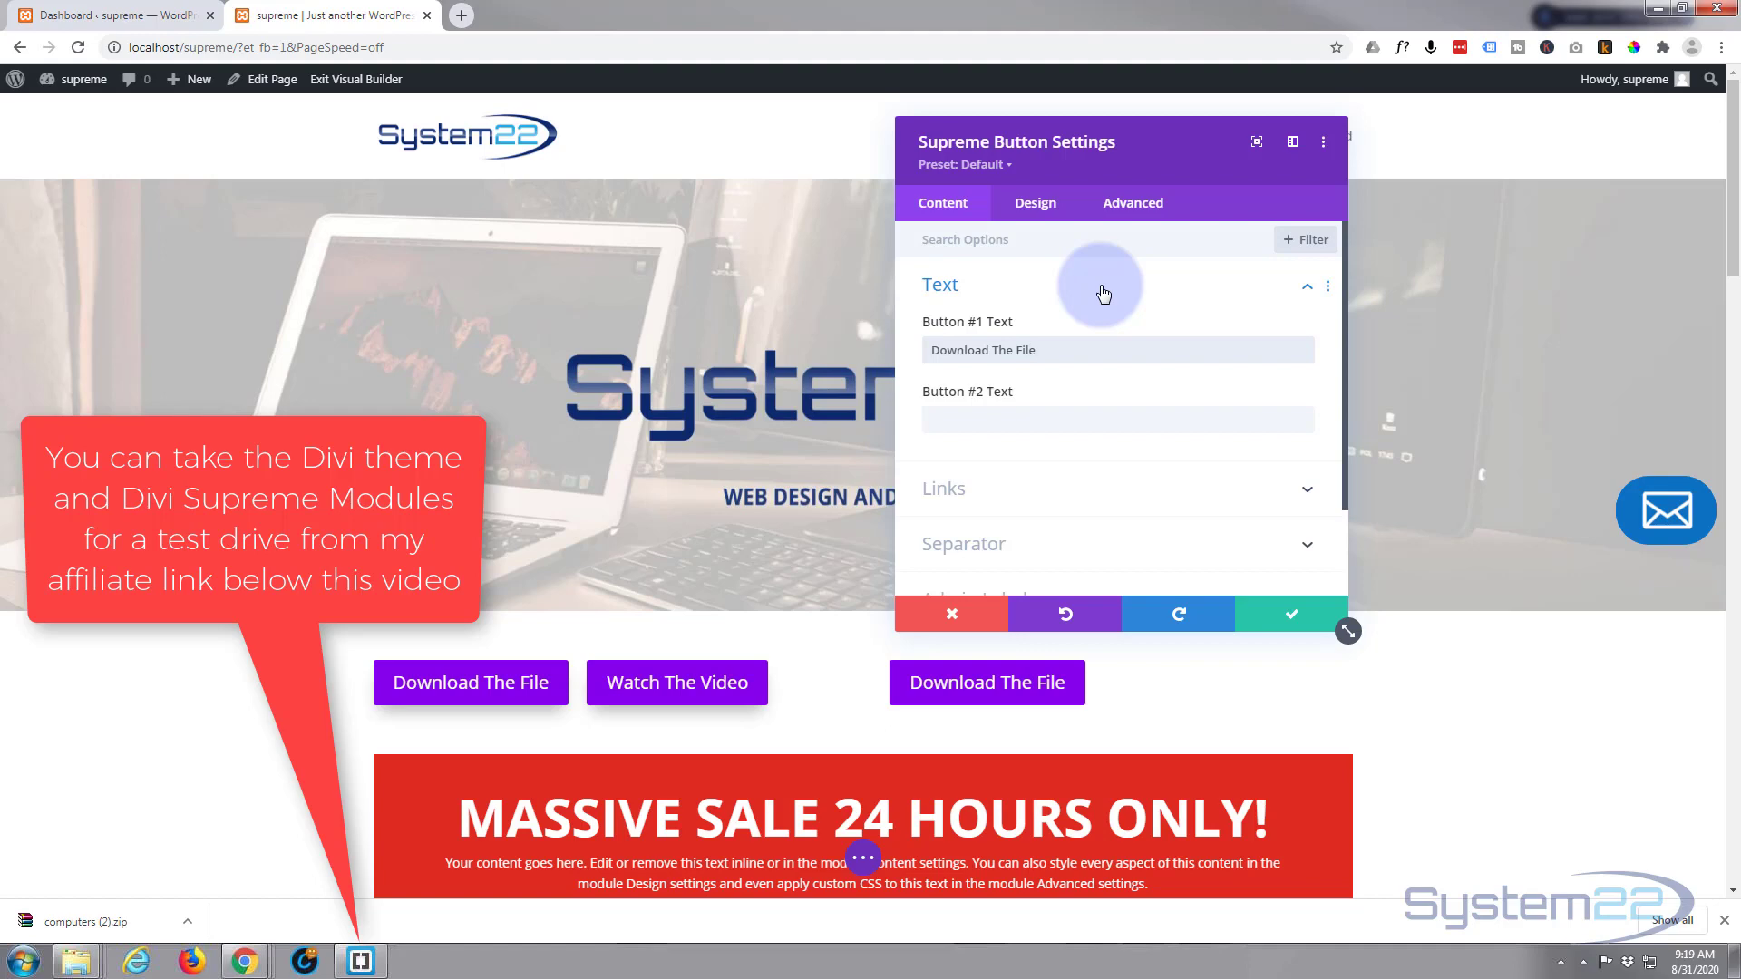
left_click(957, 420)
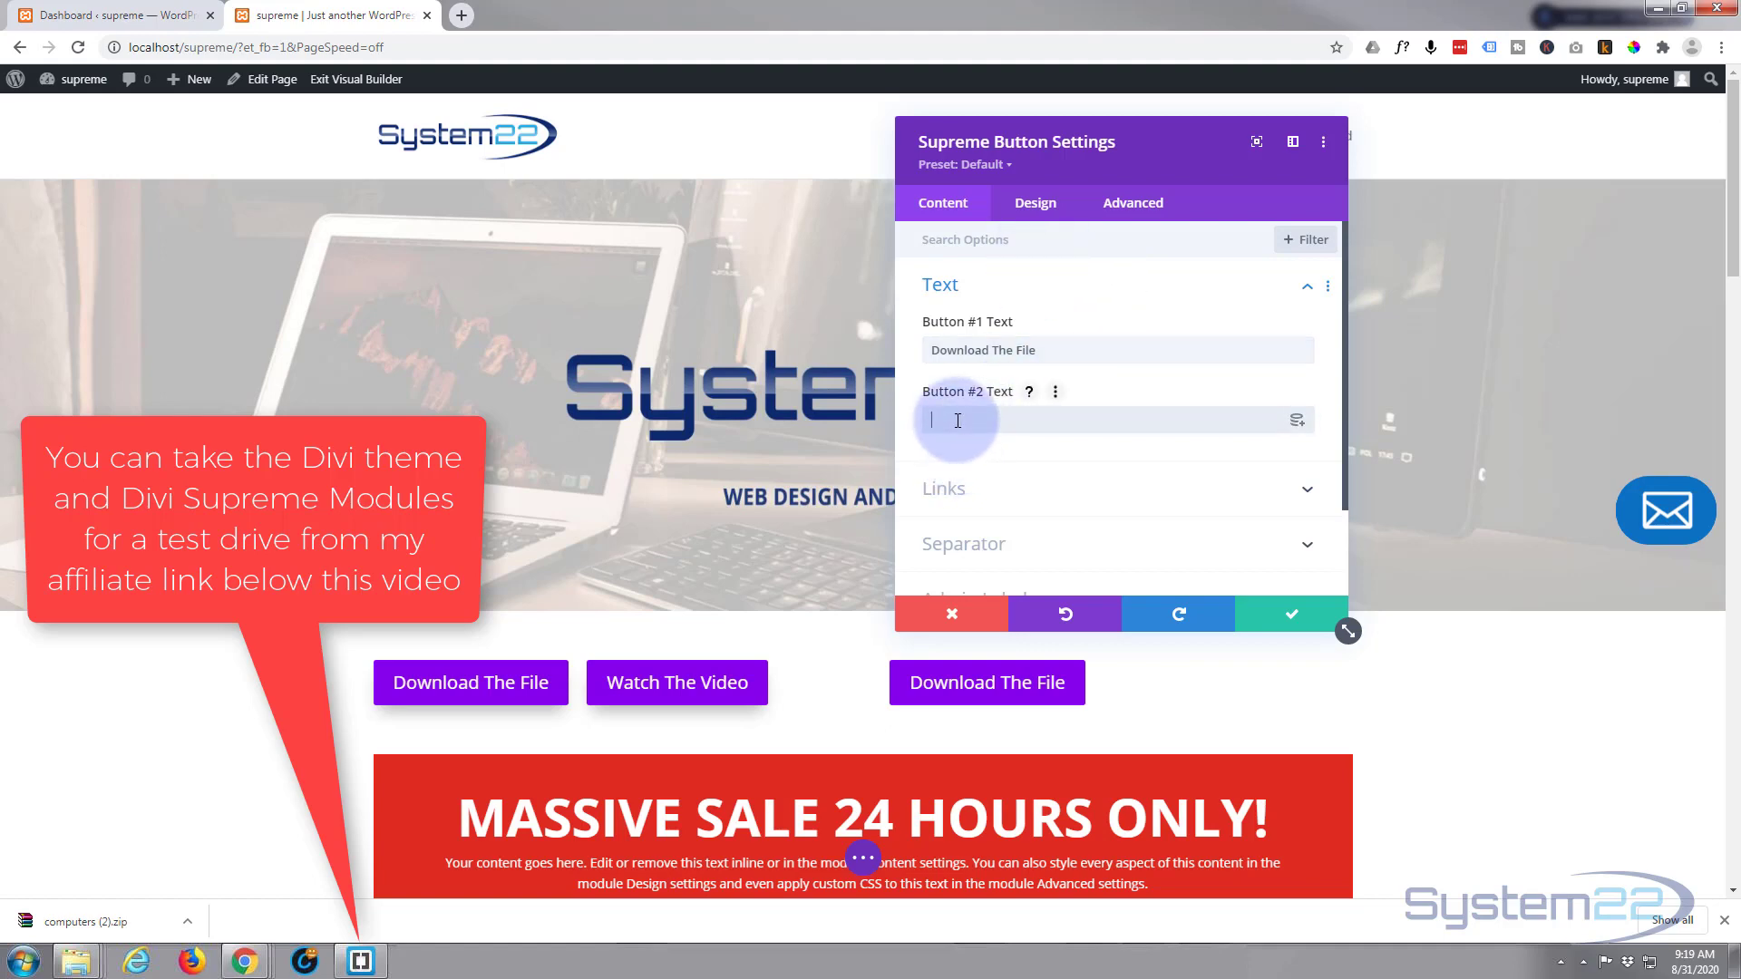
type("Watch")
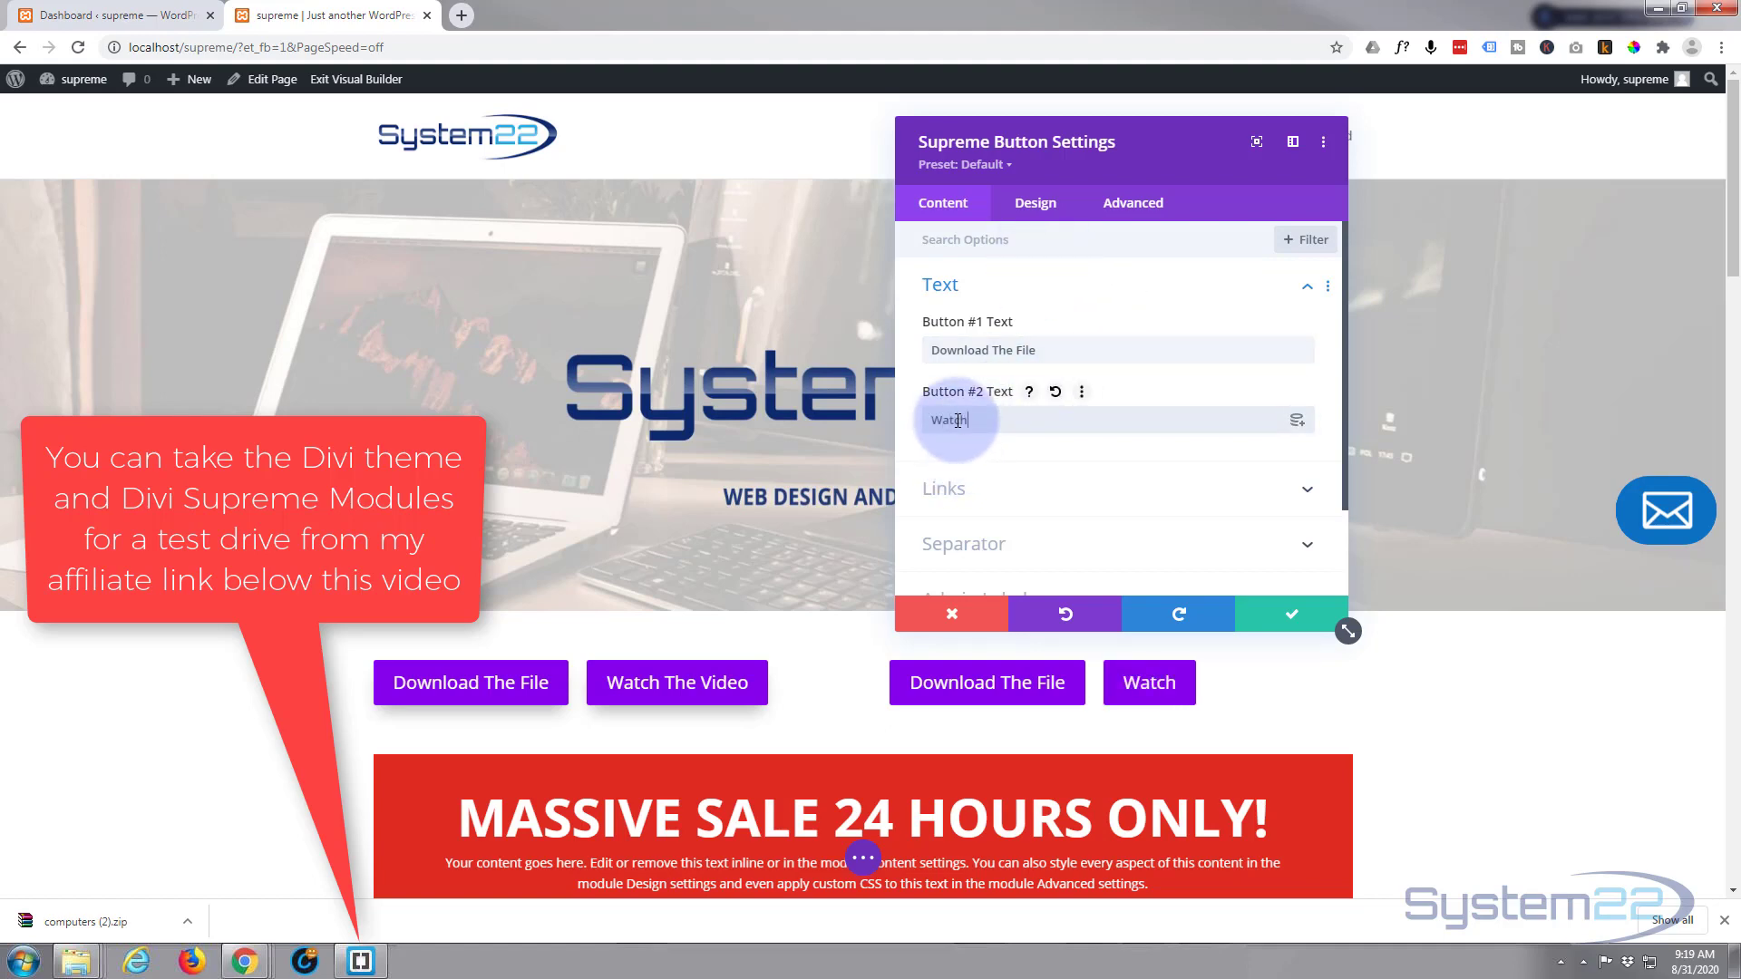
type(" The Vid")
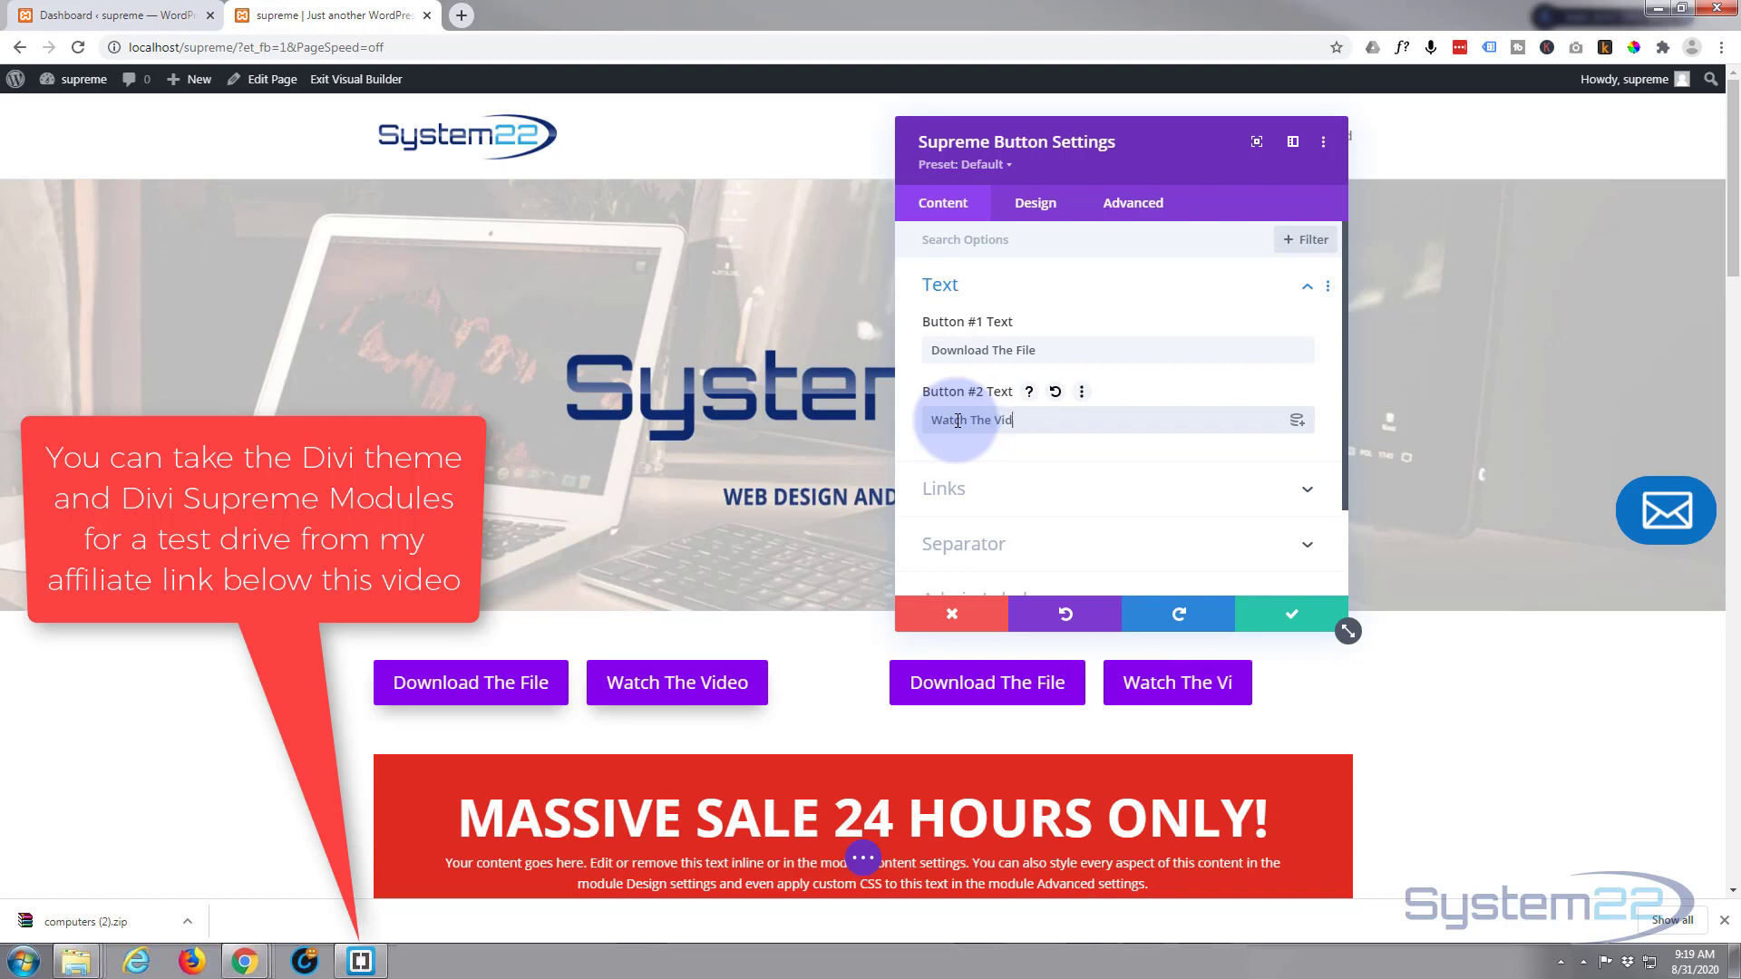
type("eo")
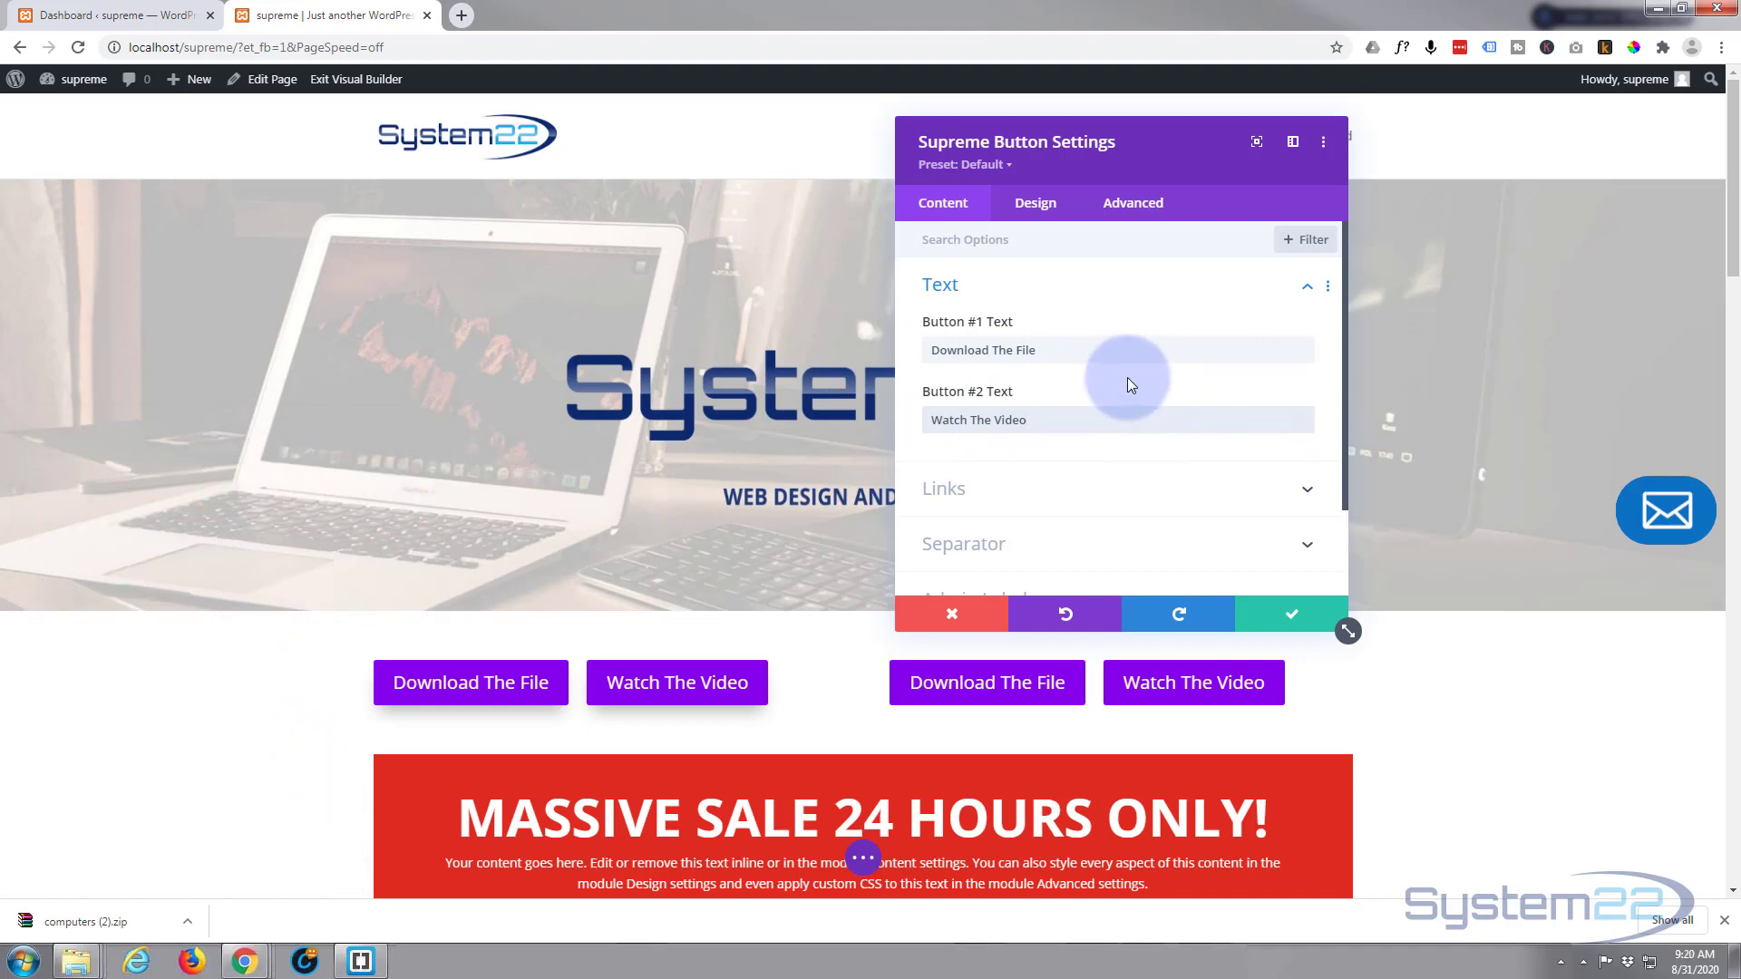
Step: Set Button #1's link type to Download File and assign computers.zip from the media library as its download
scroll(1127, 377, "down", 2)
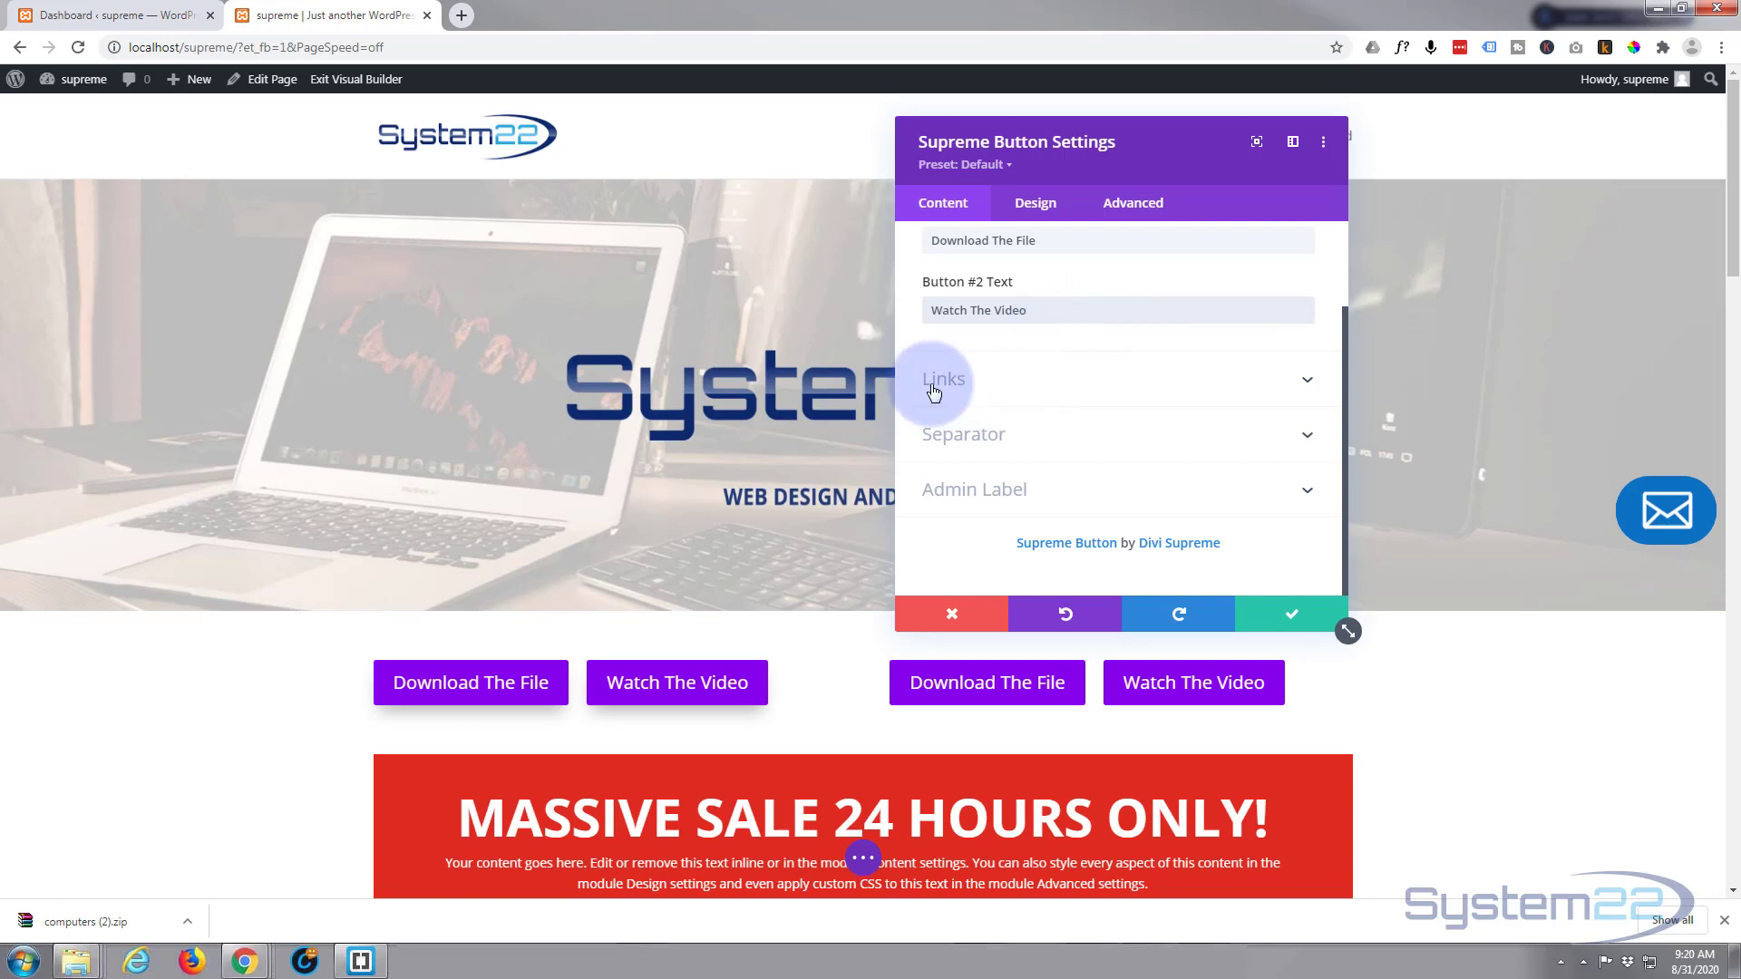
left_click(1031, 385)
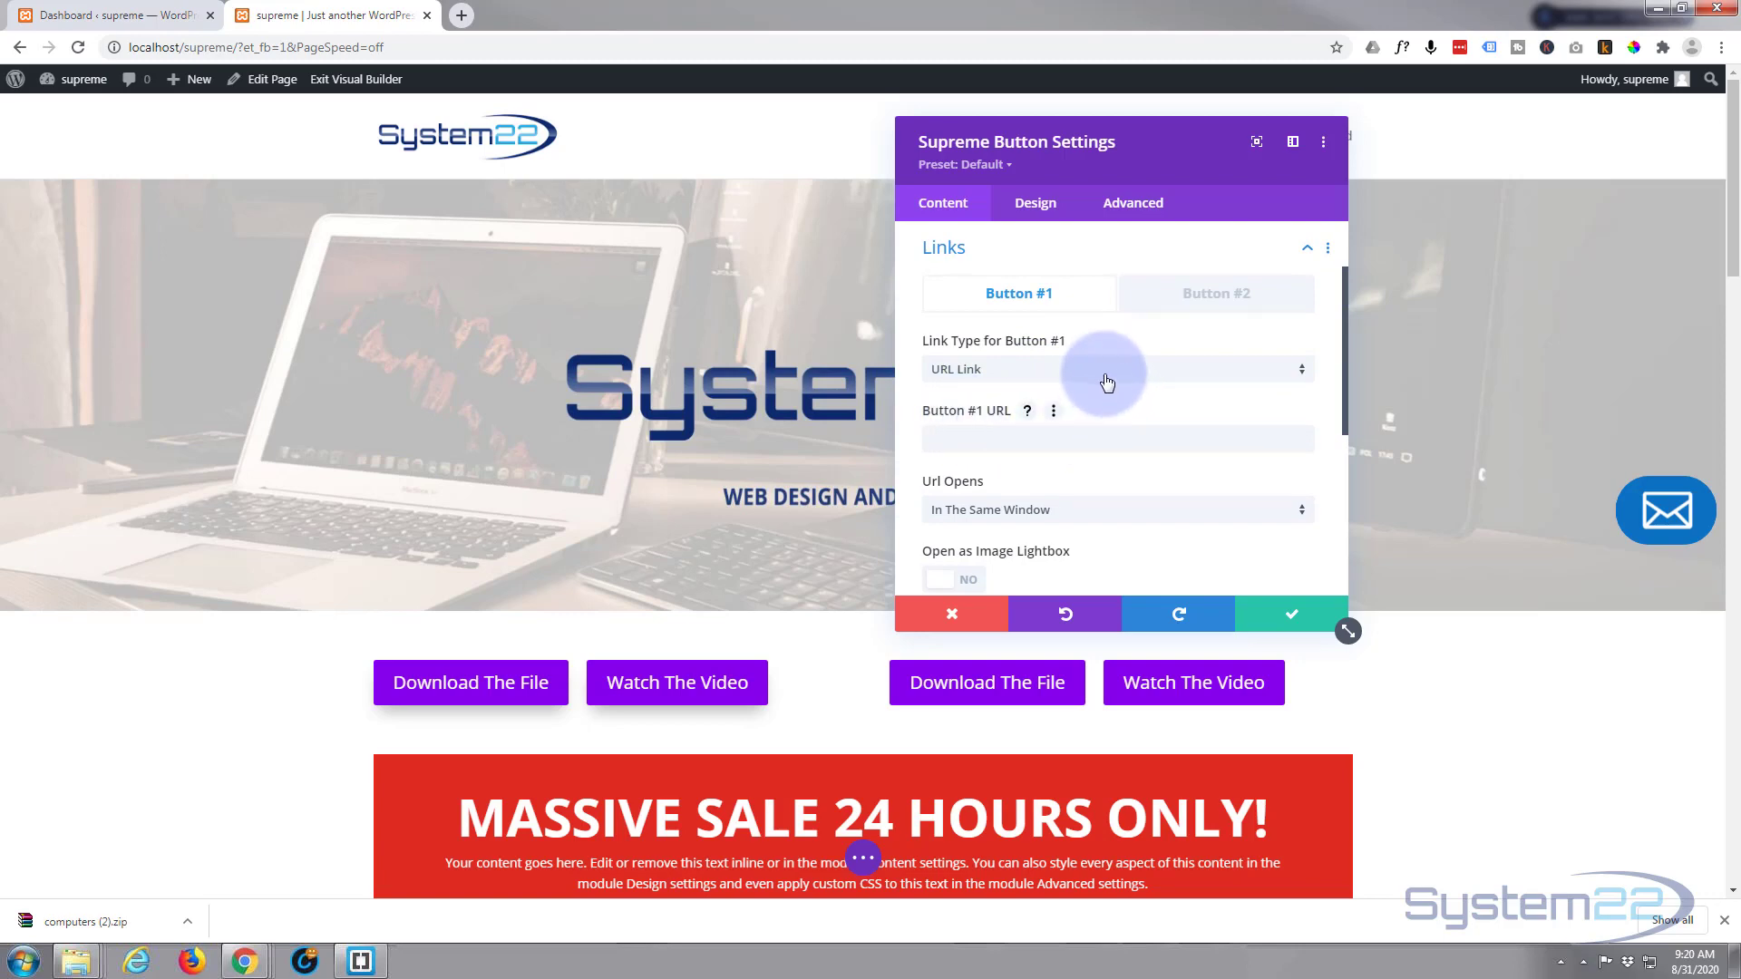
left_click(1045, 370)
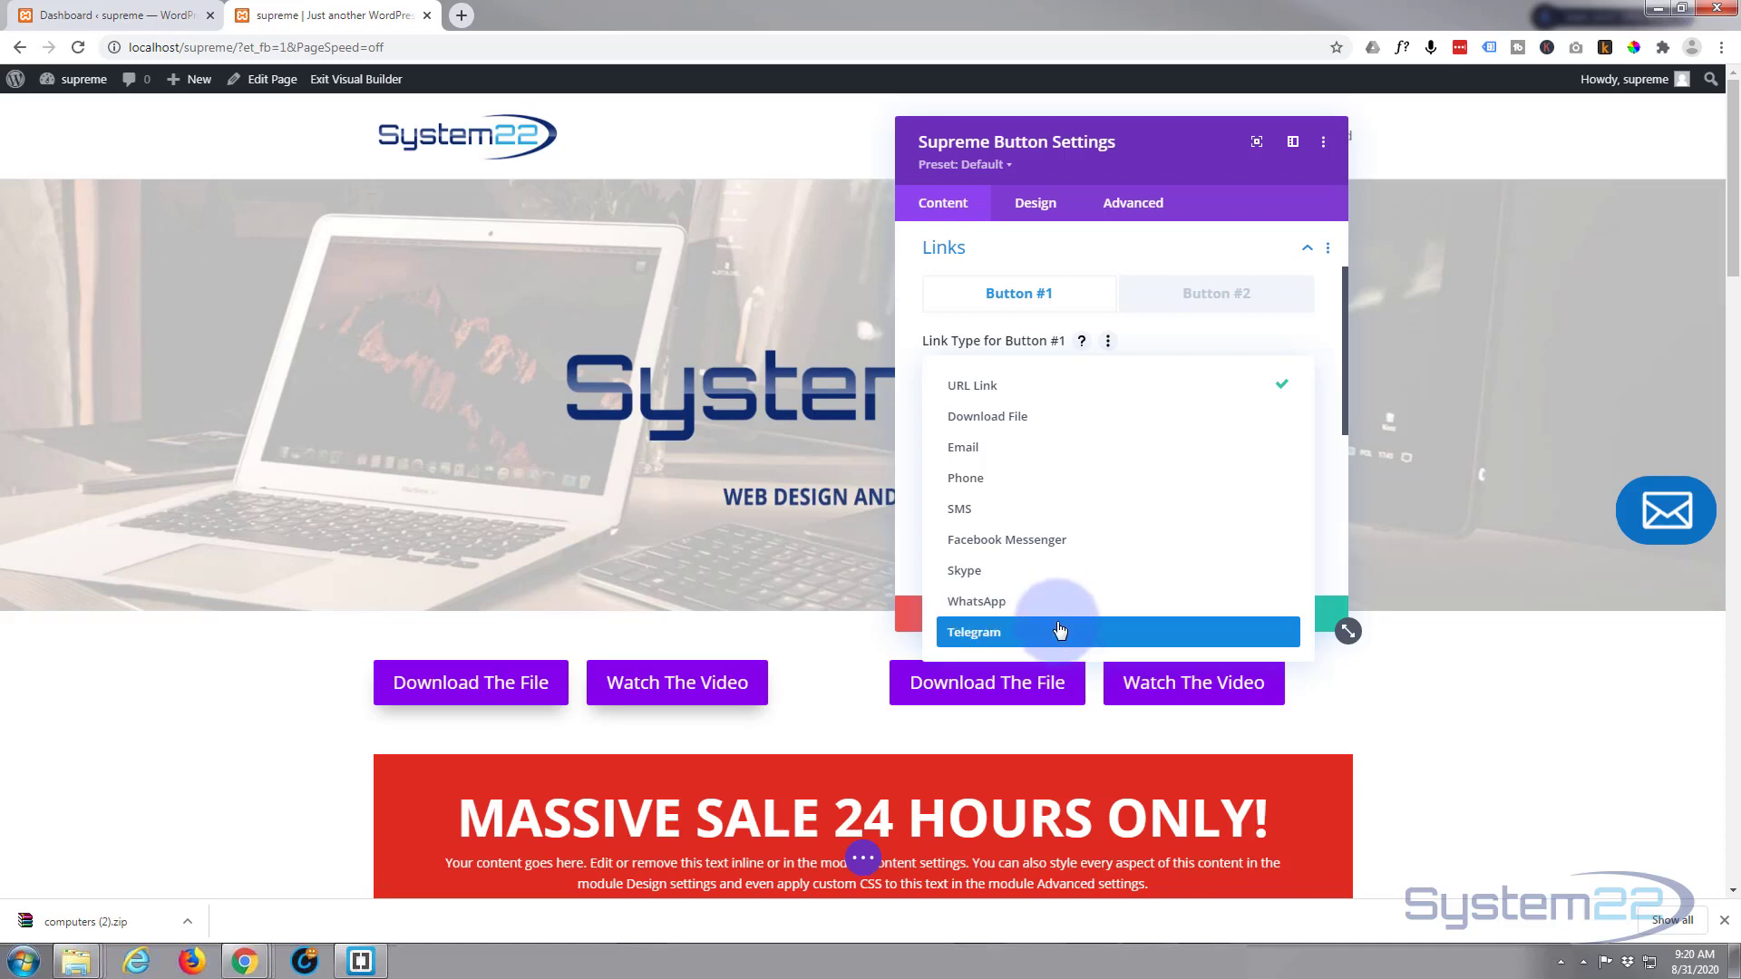
left_click(997, 426)
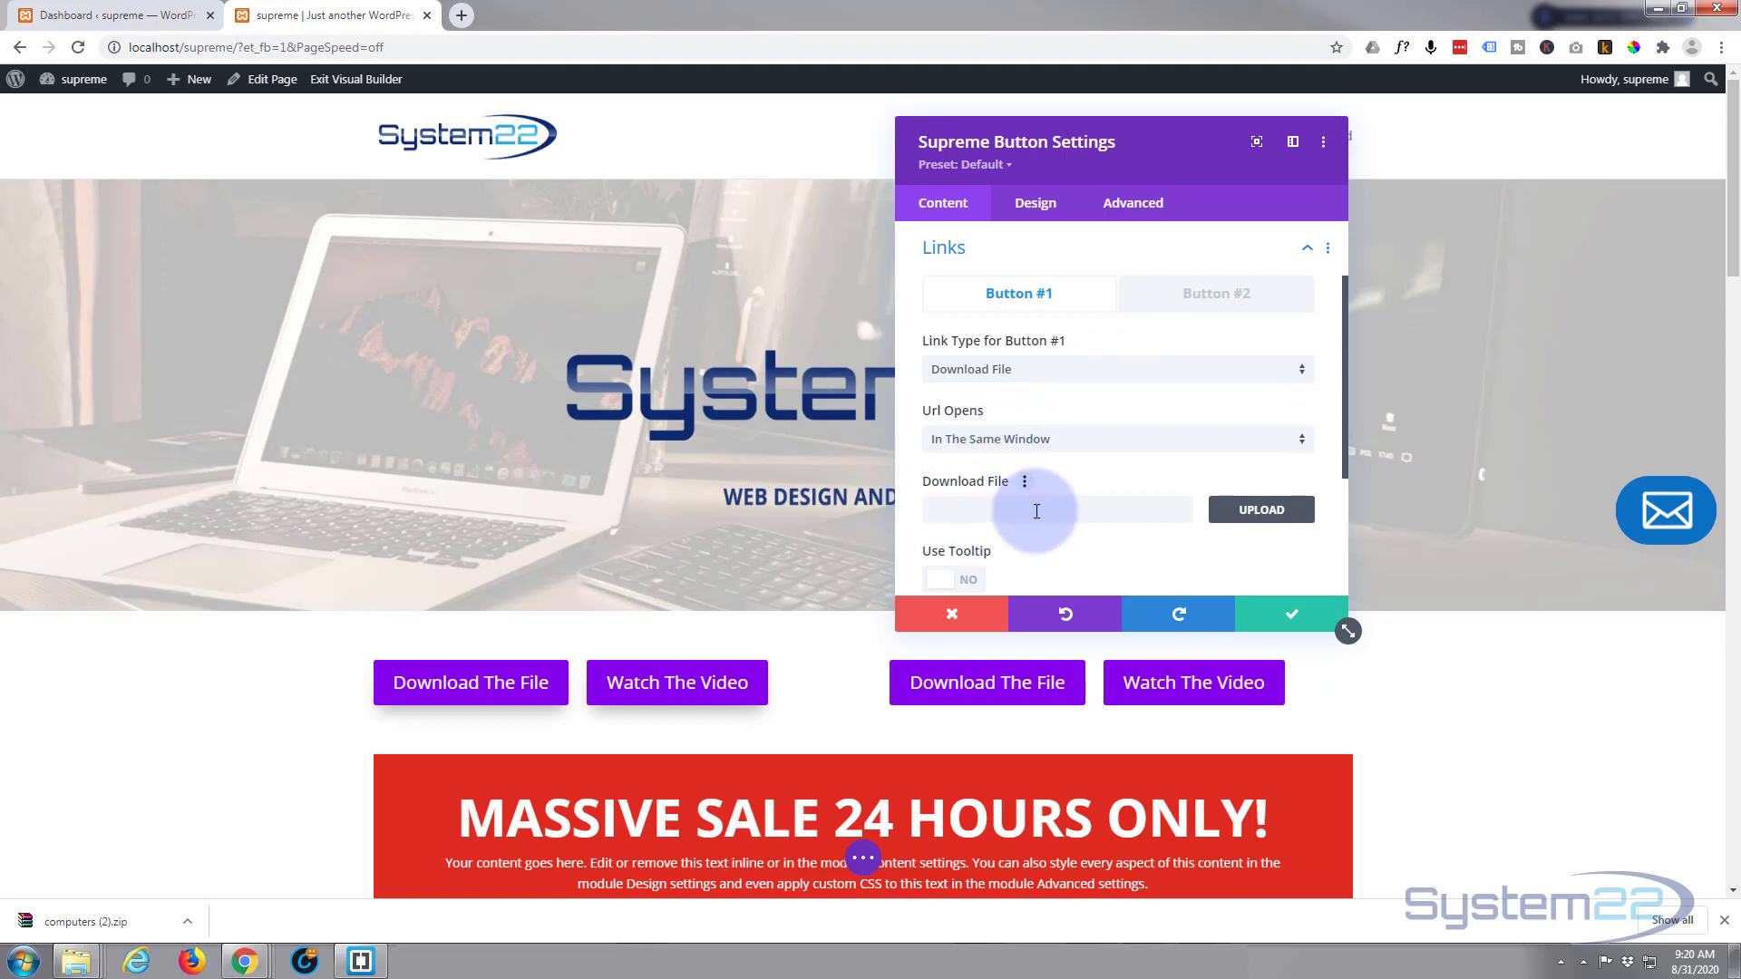
left_click(1261, 510)
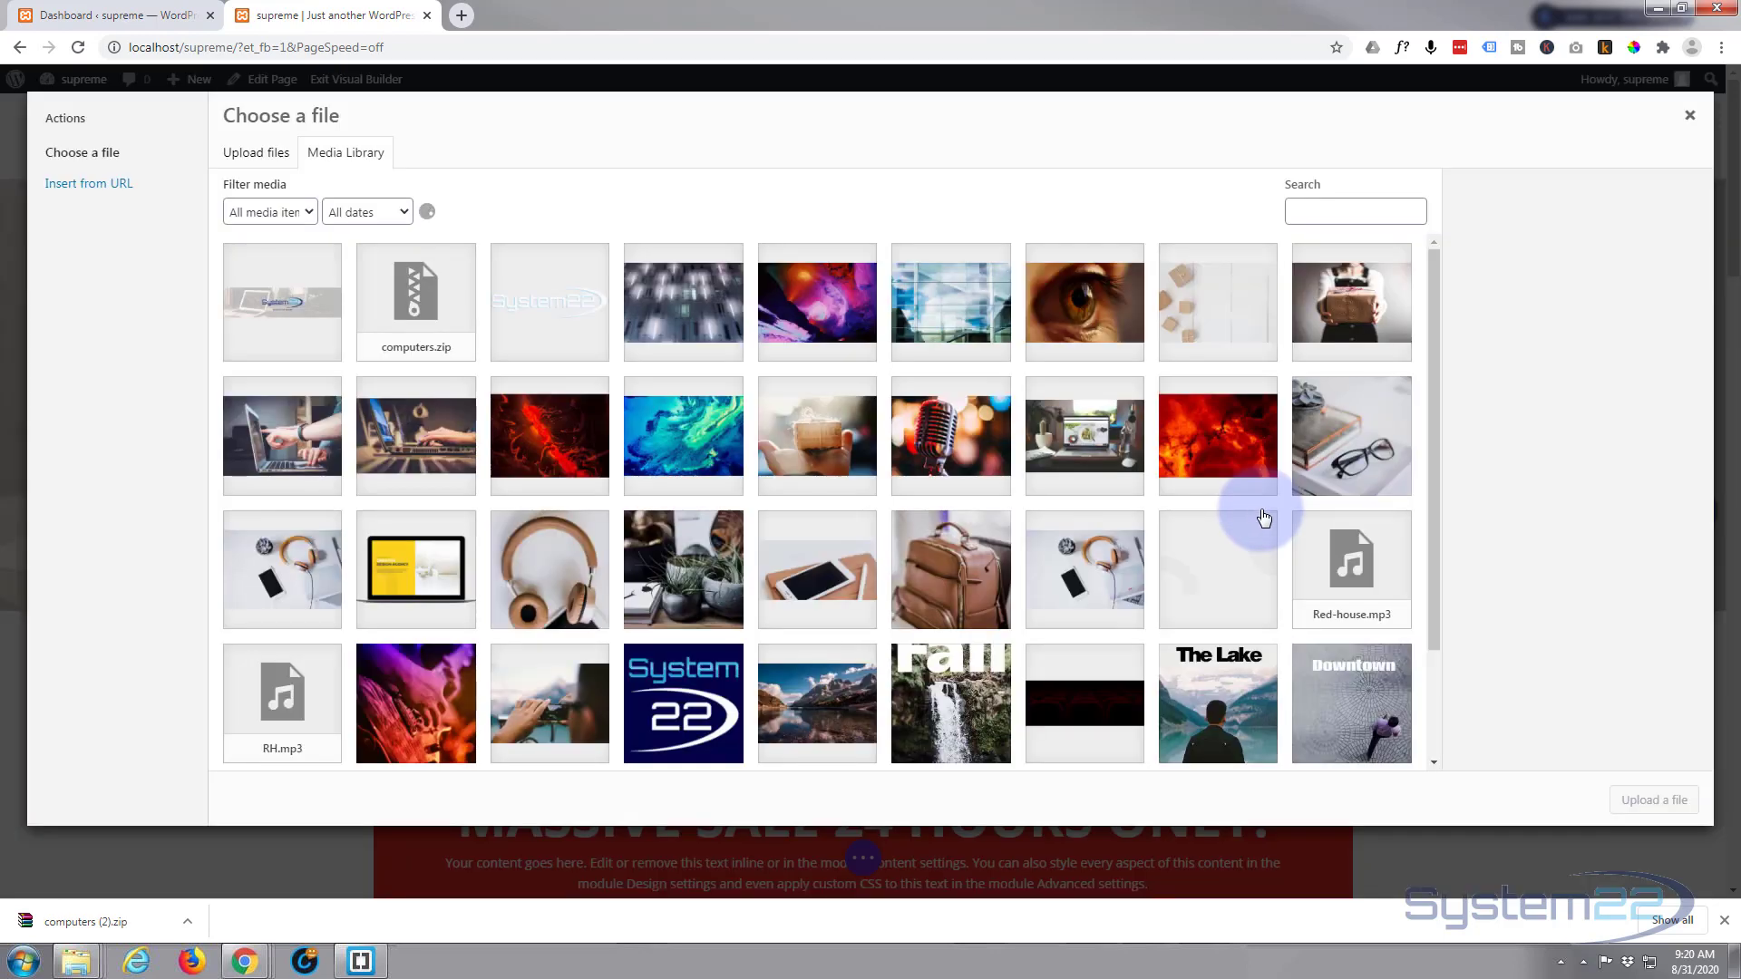
left_click(422, 307)
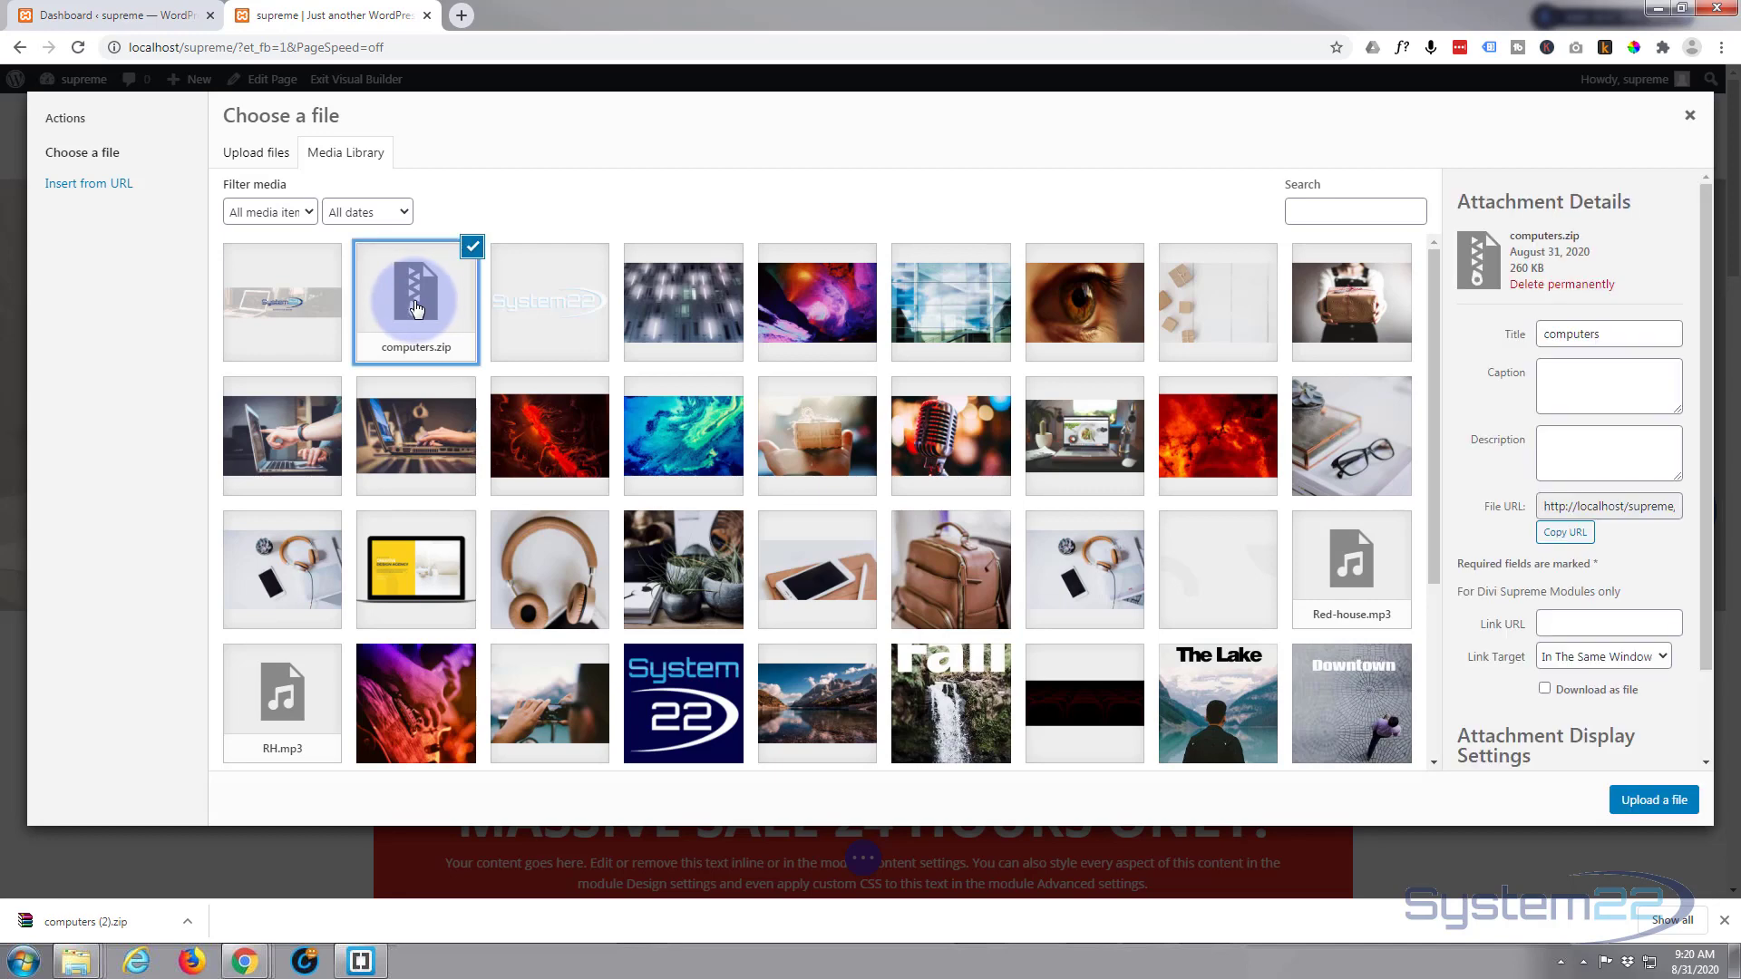
left_click(1645, 801)
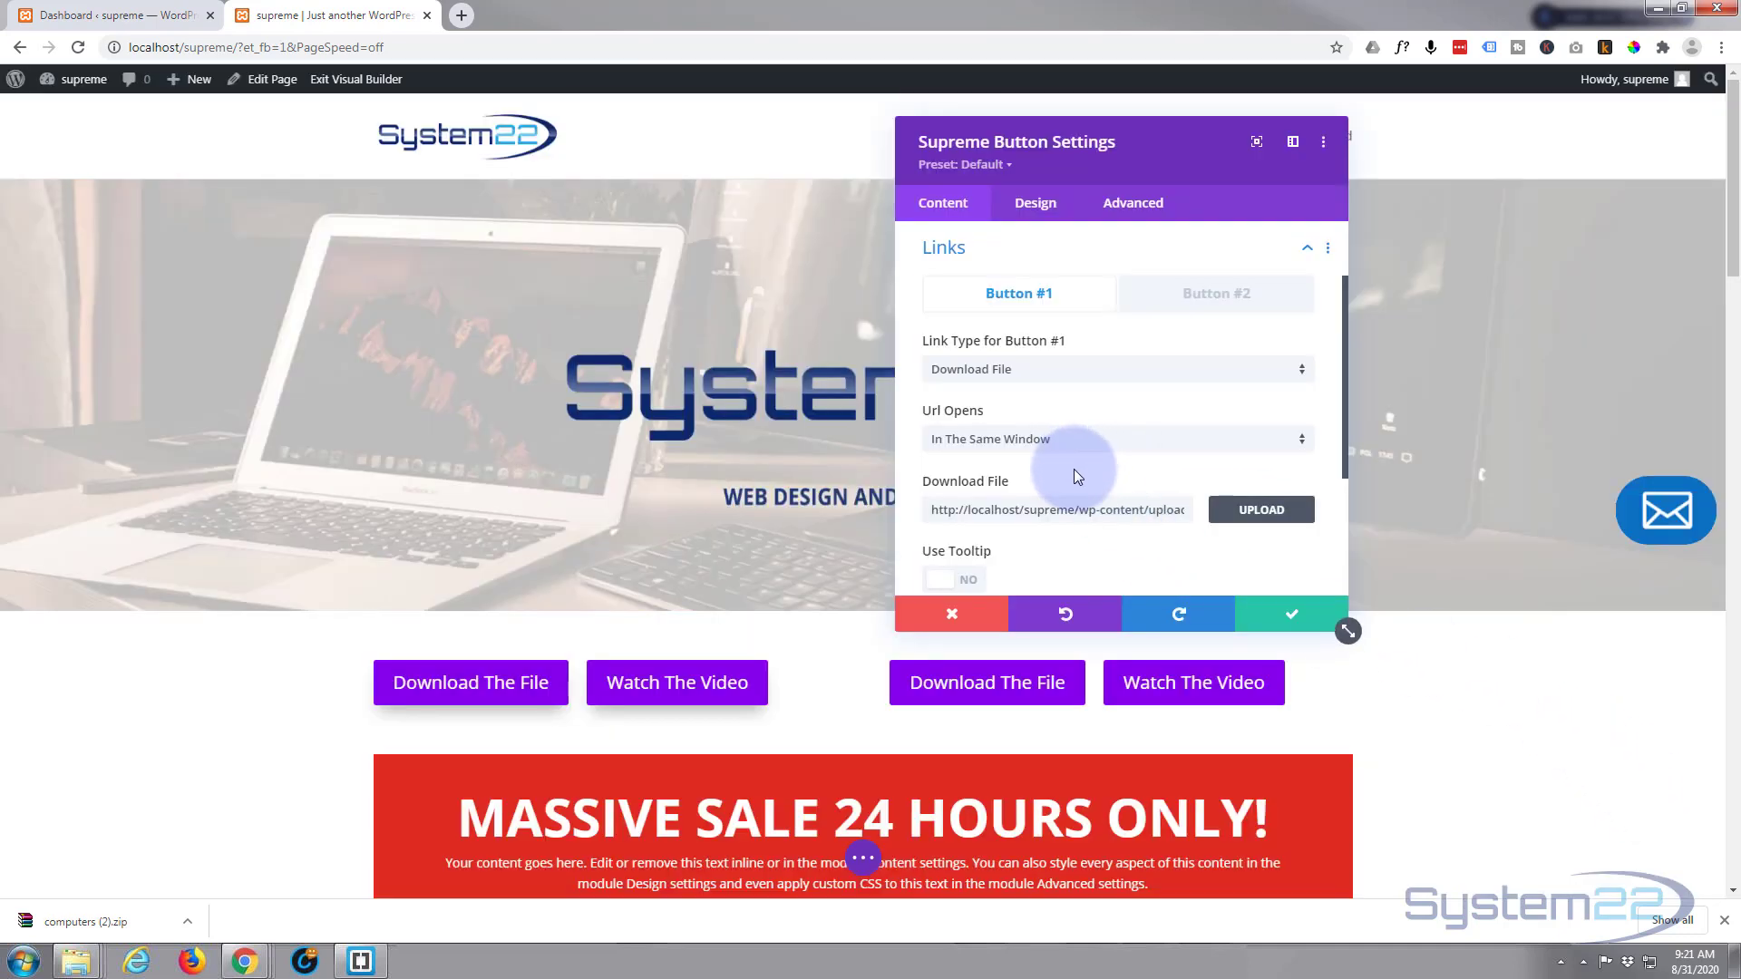
scroll(1072, 496, "down", 1)
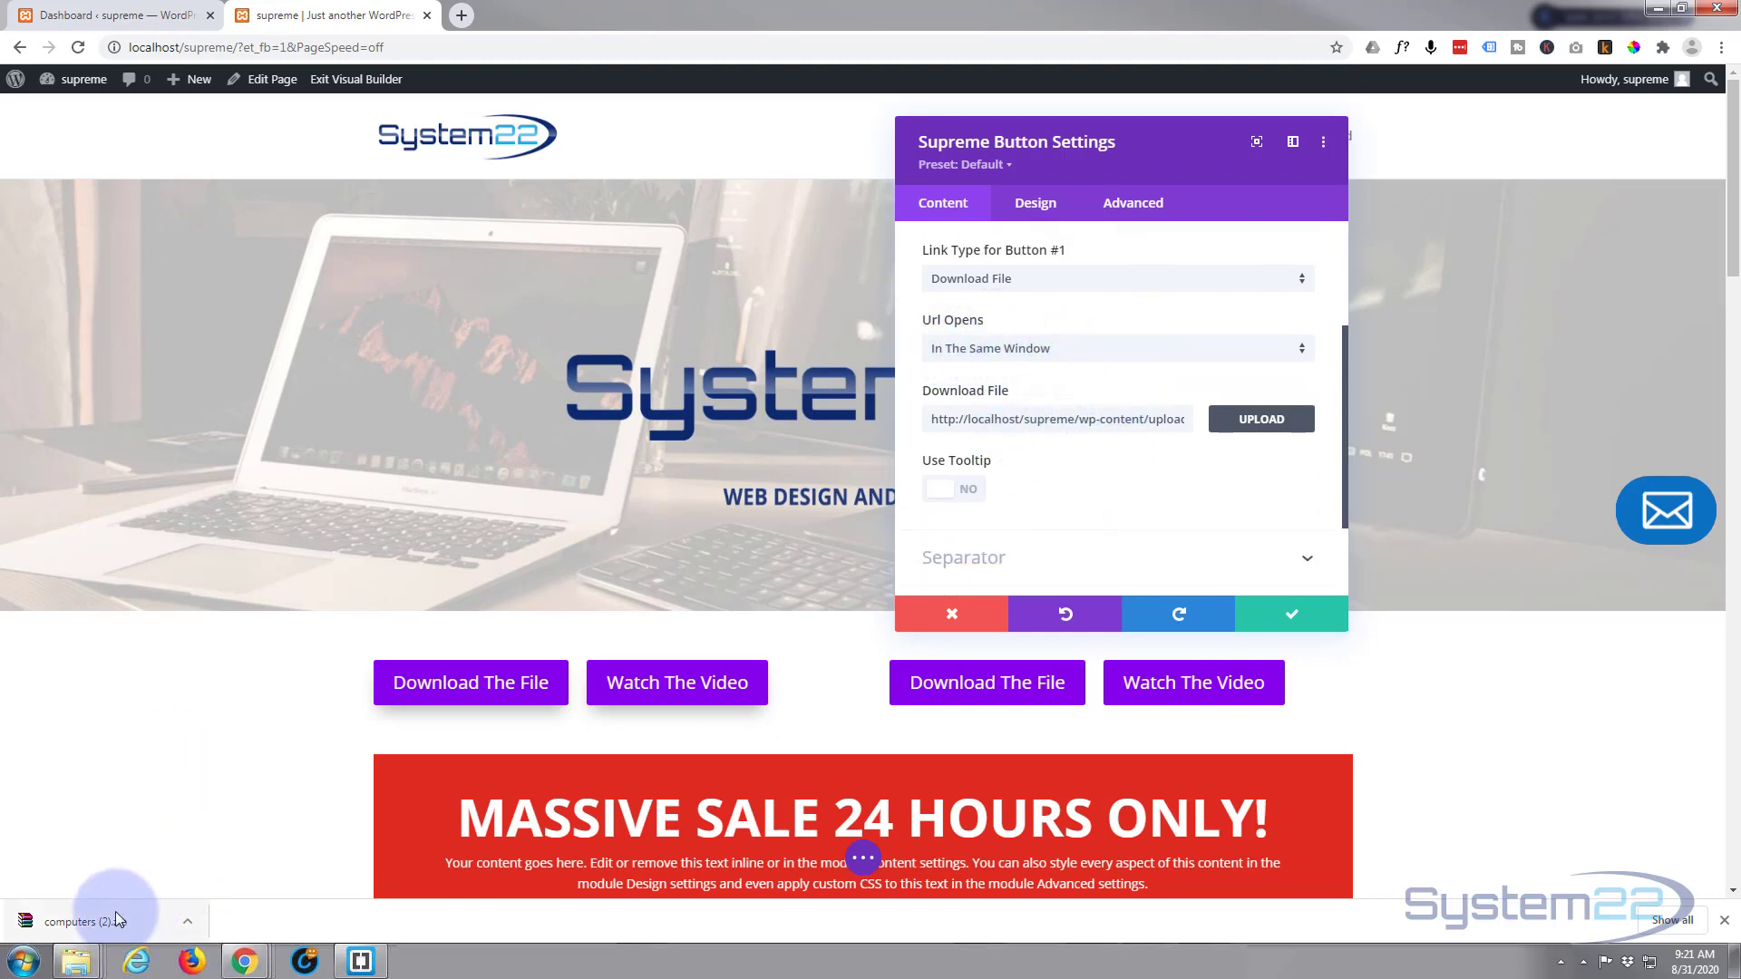
left_click(1725, 921)
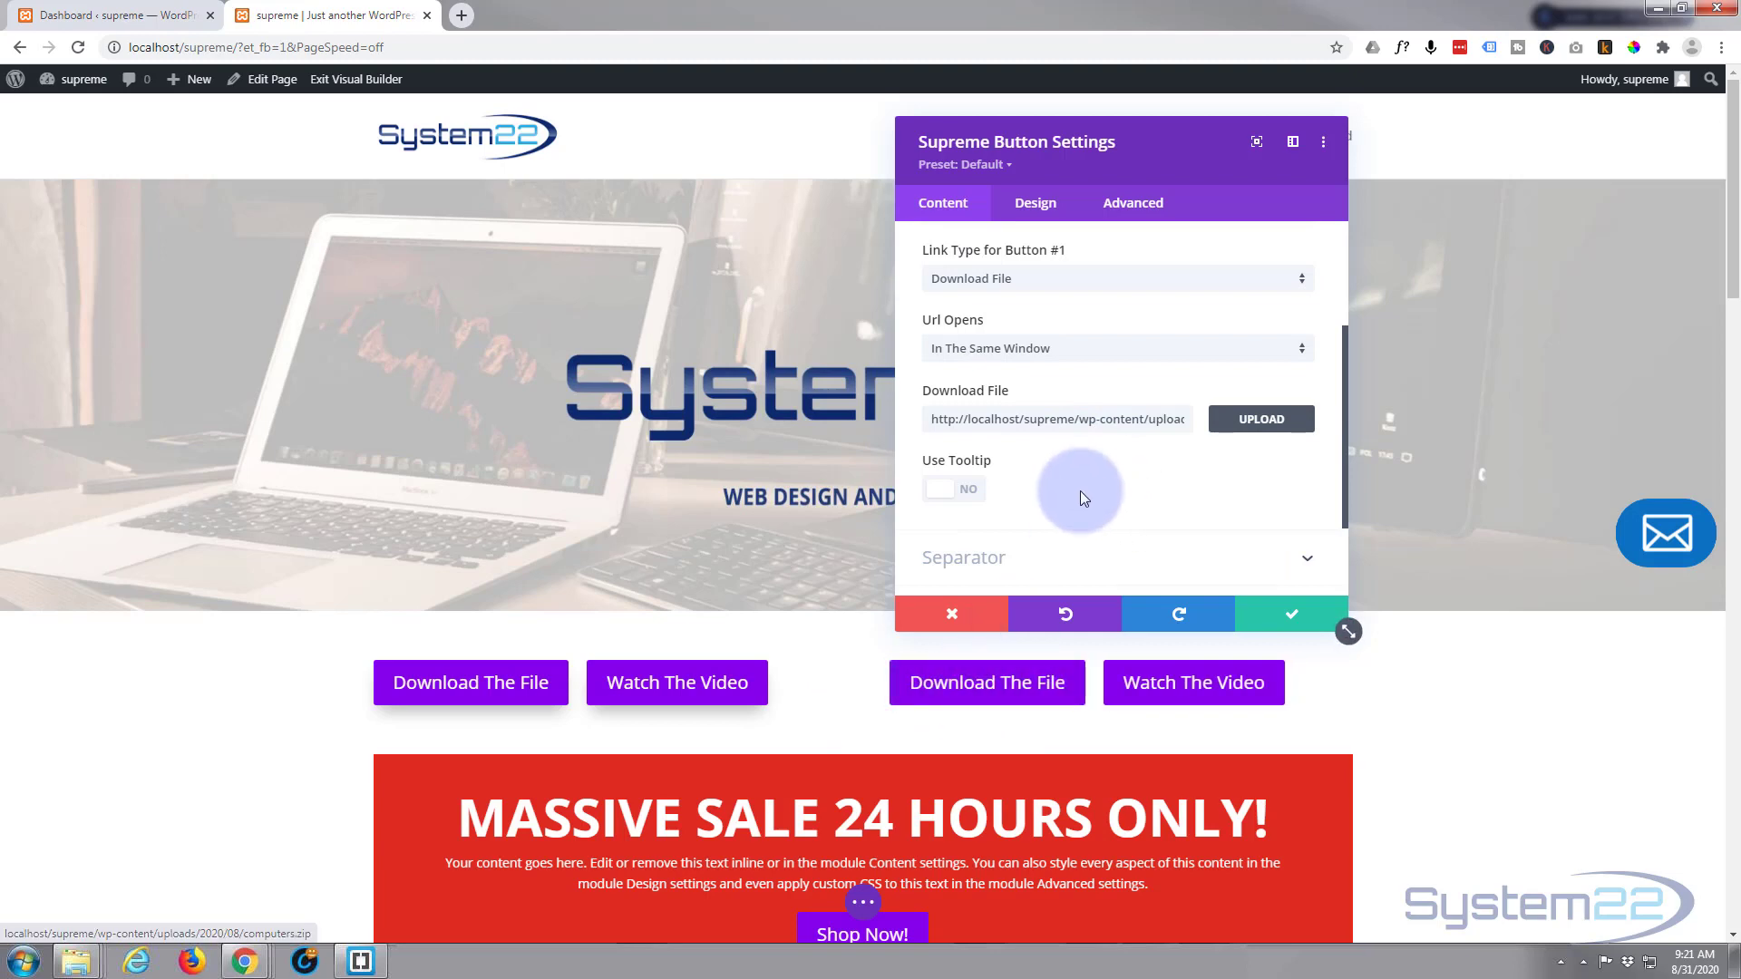
scroll(1091, 492, "up", 2)
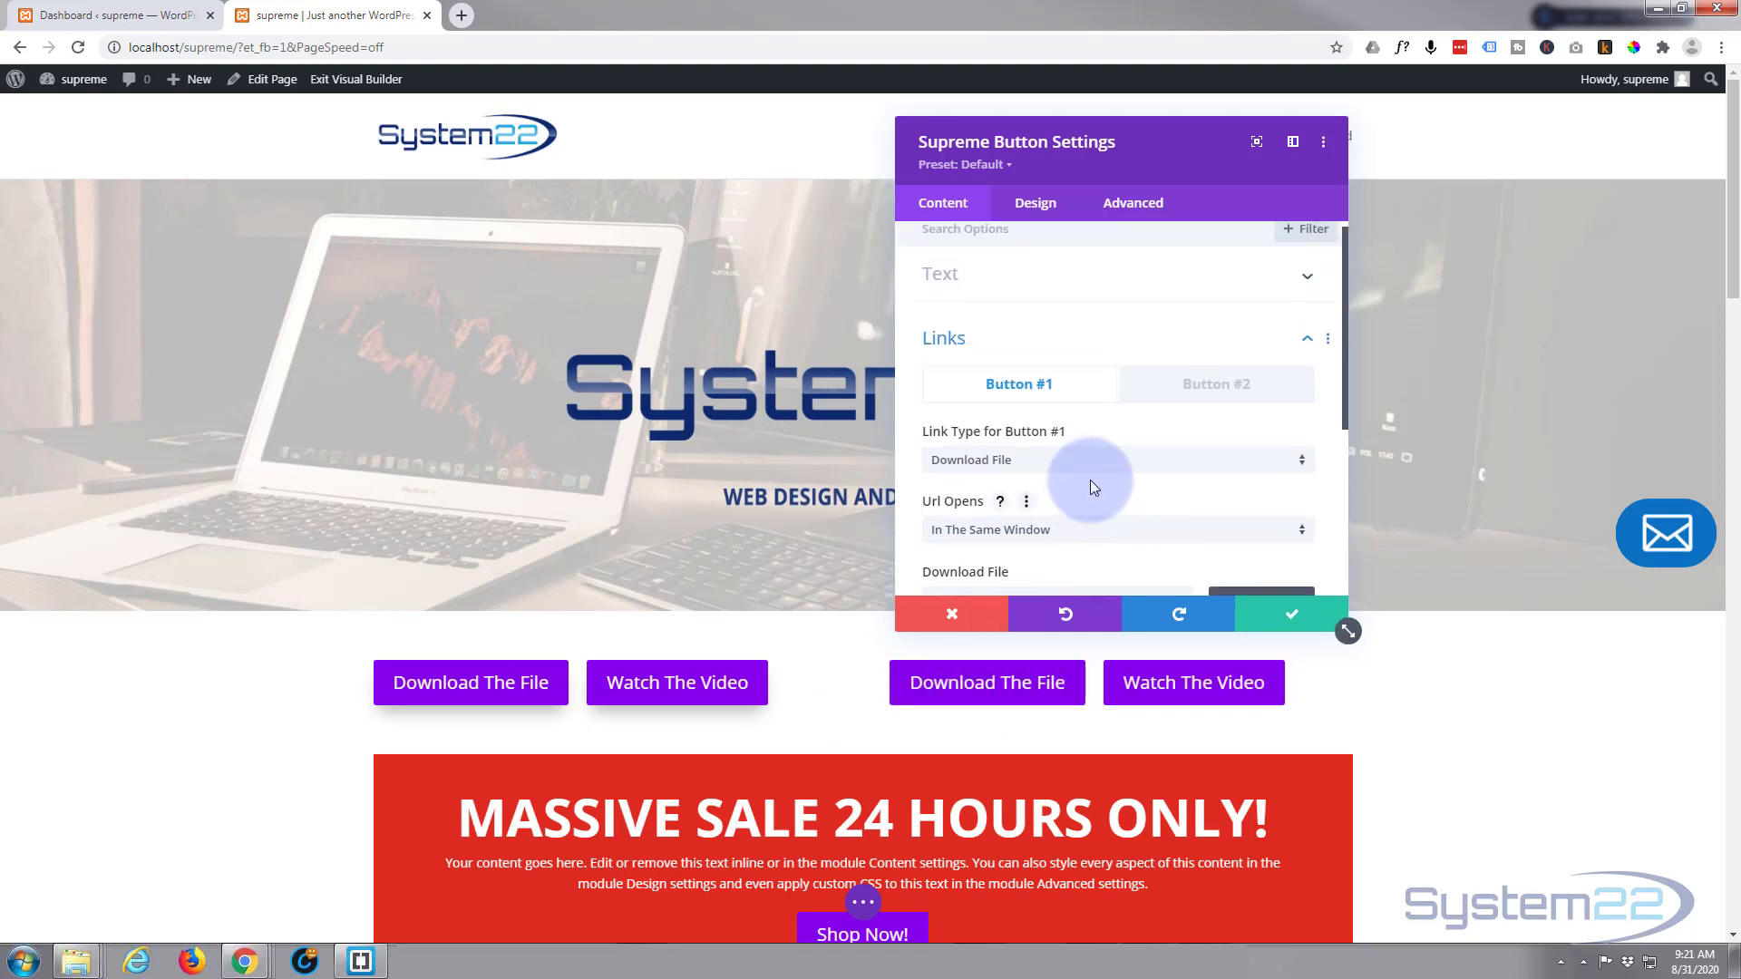
left_click(1216, 388)
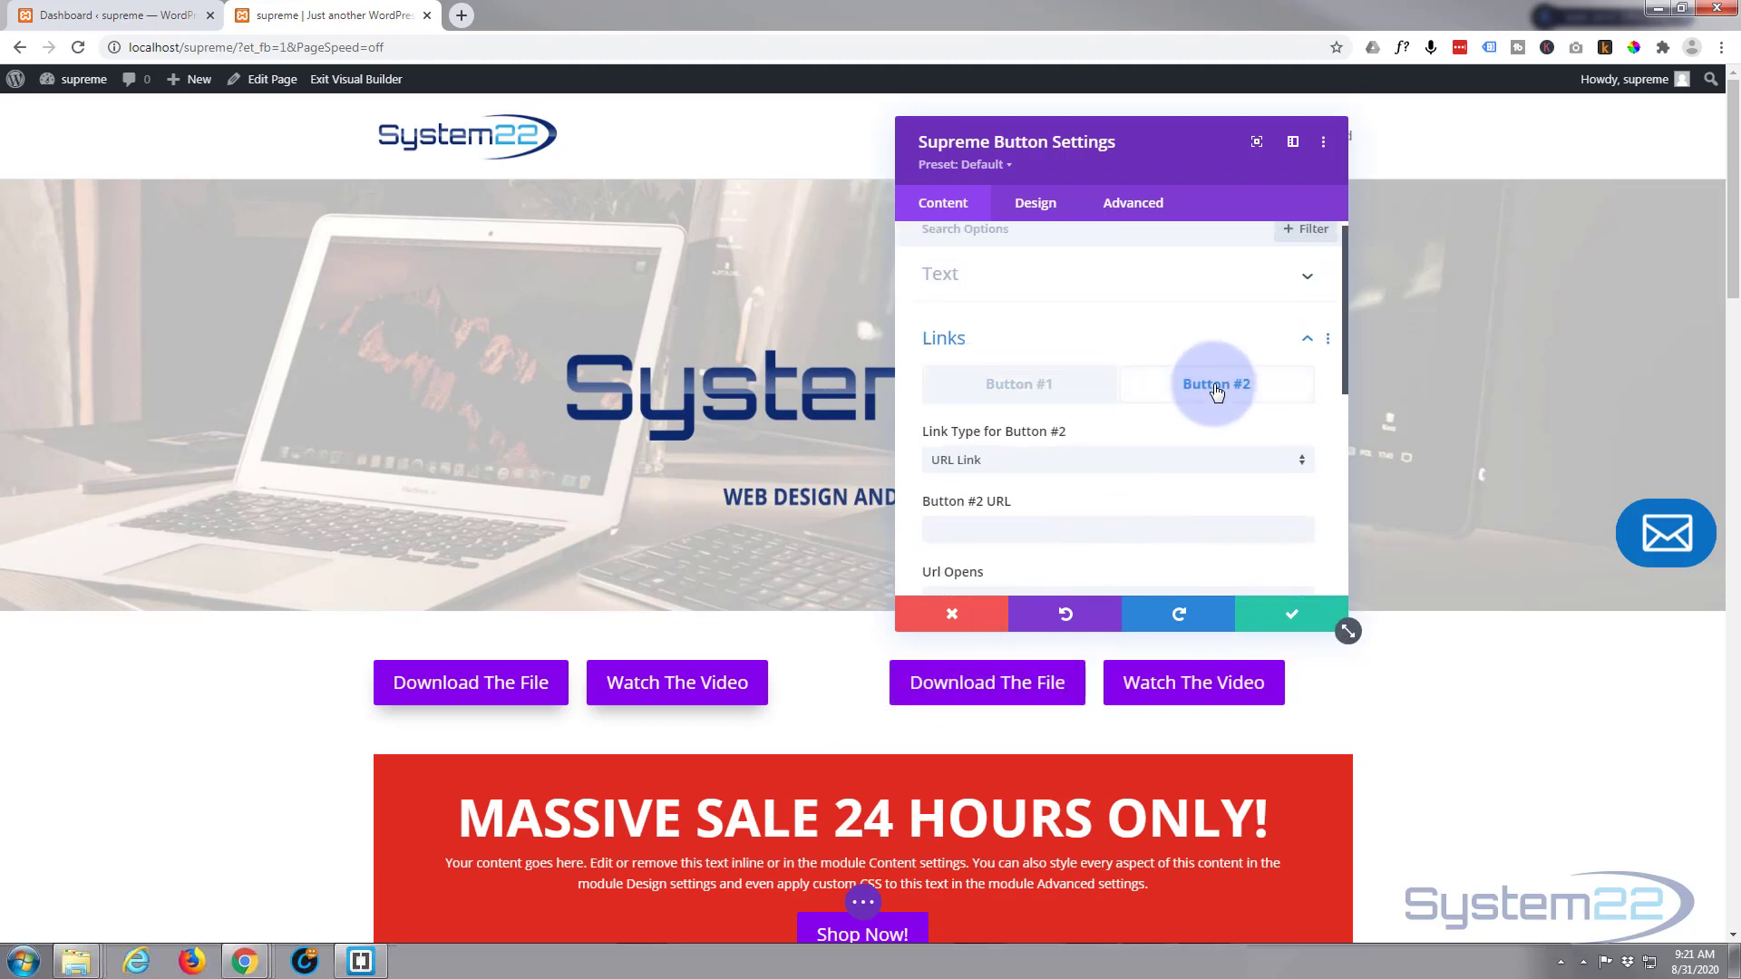
left_click(1151, 690)
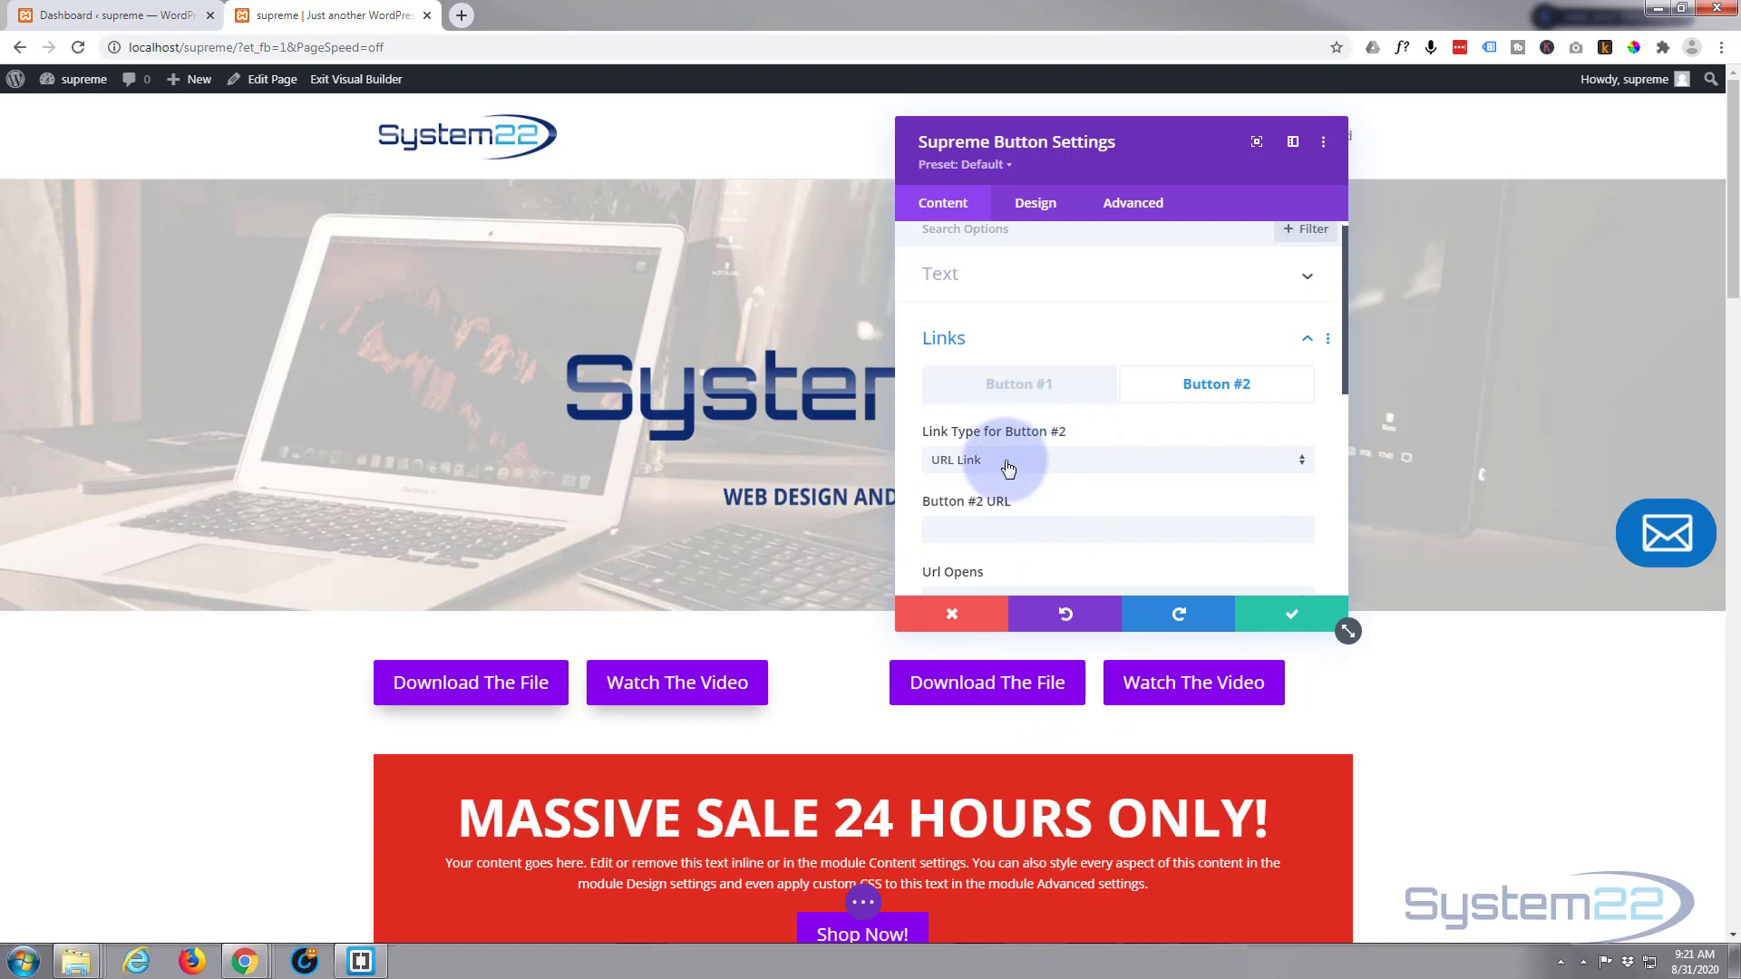
scroll(1008, 466, "down", 2)
left_click(1041, 376)
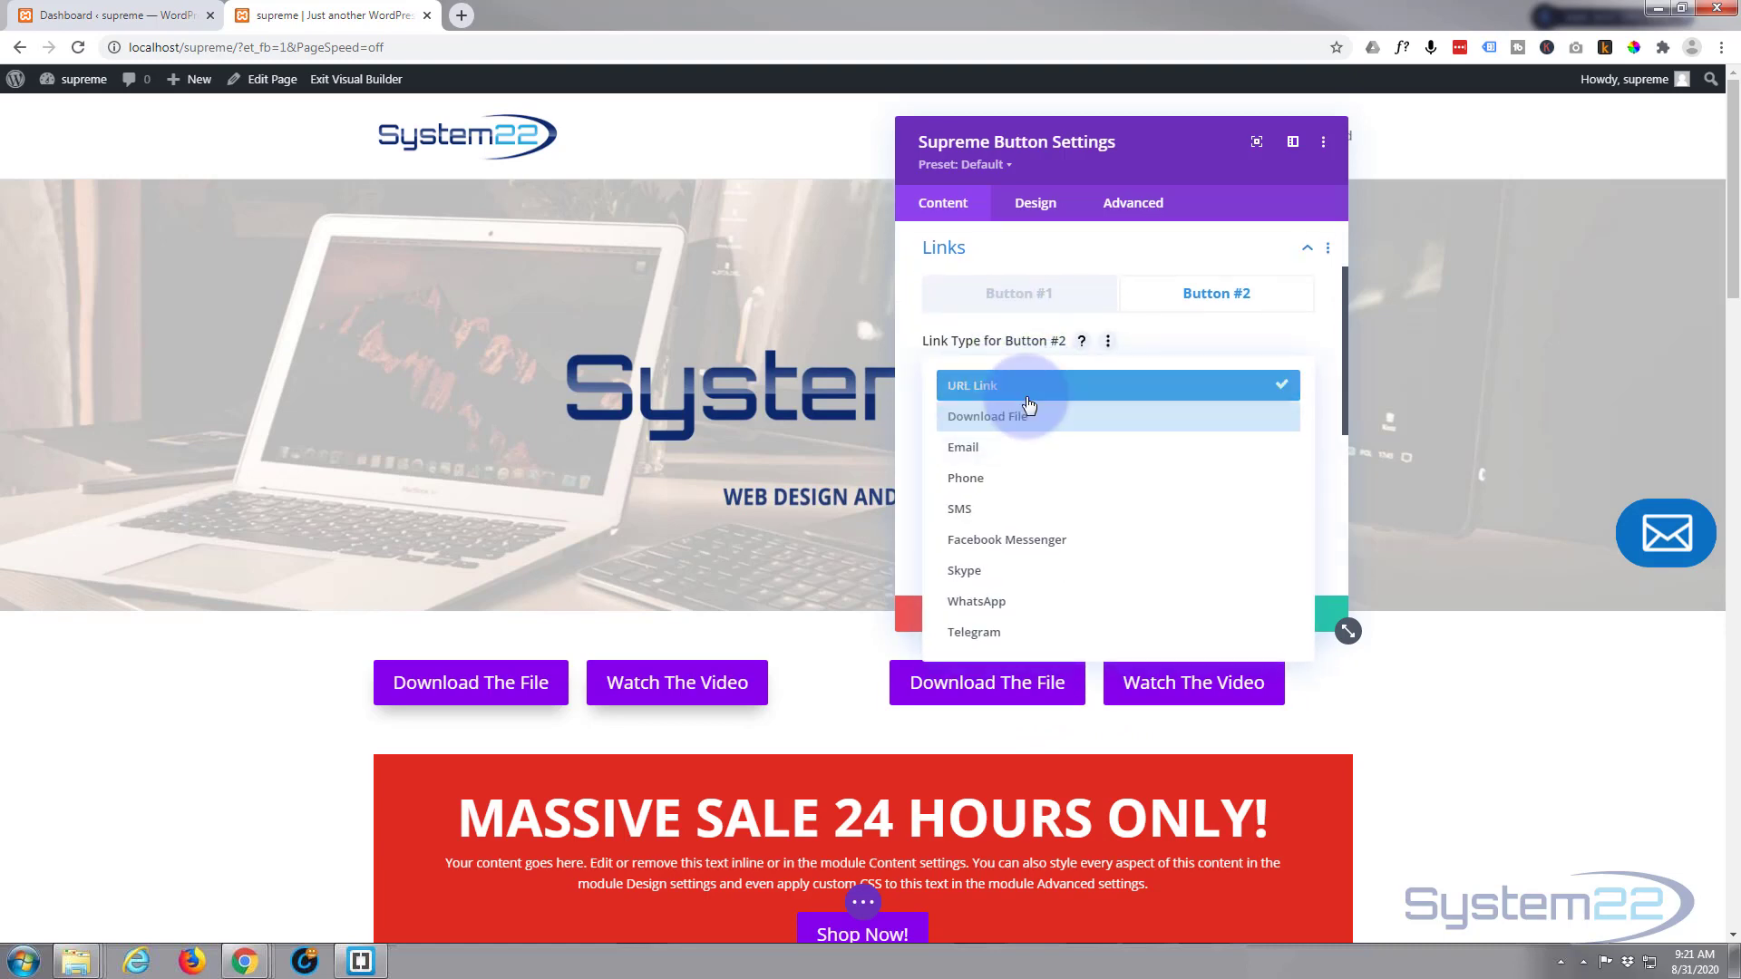
left_click(961, 392)
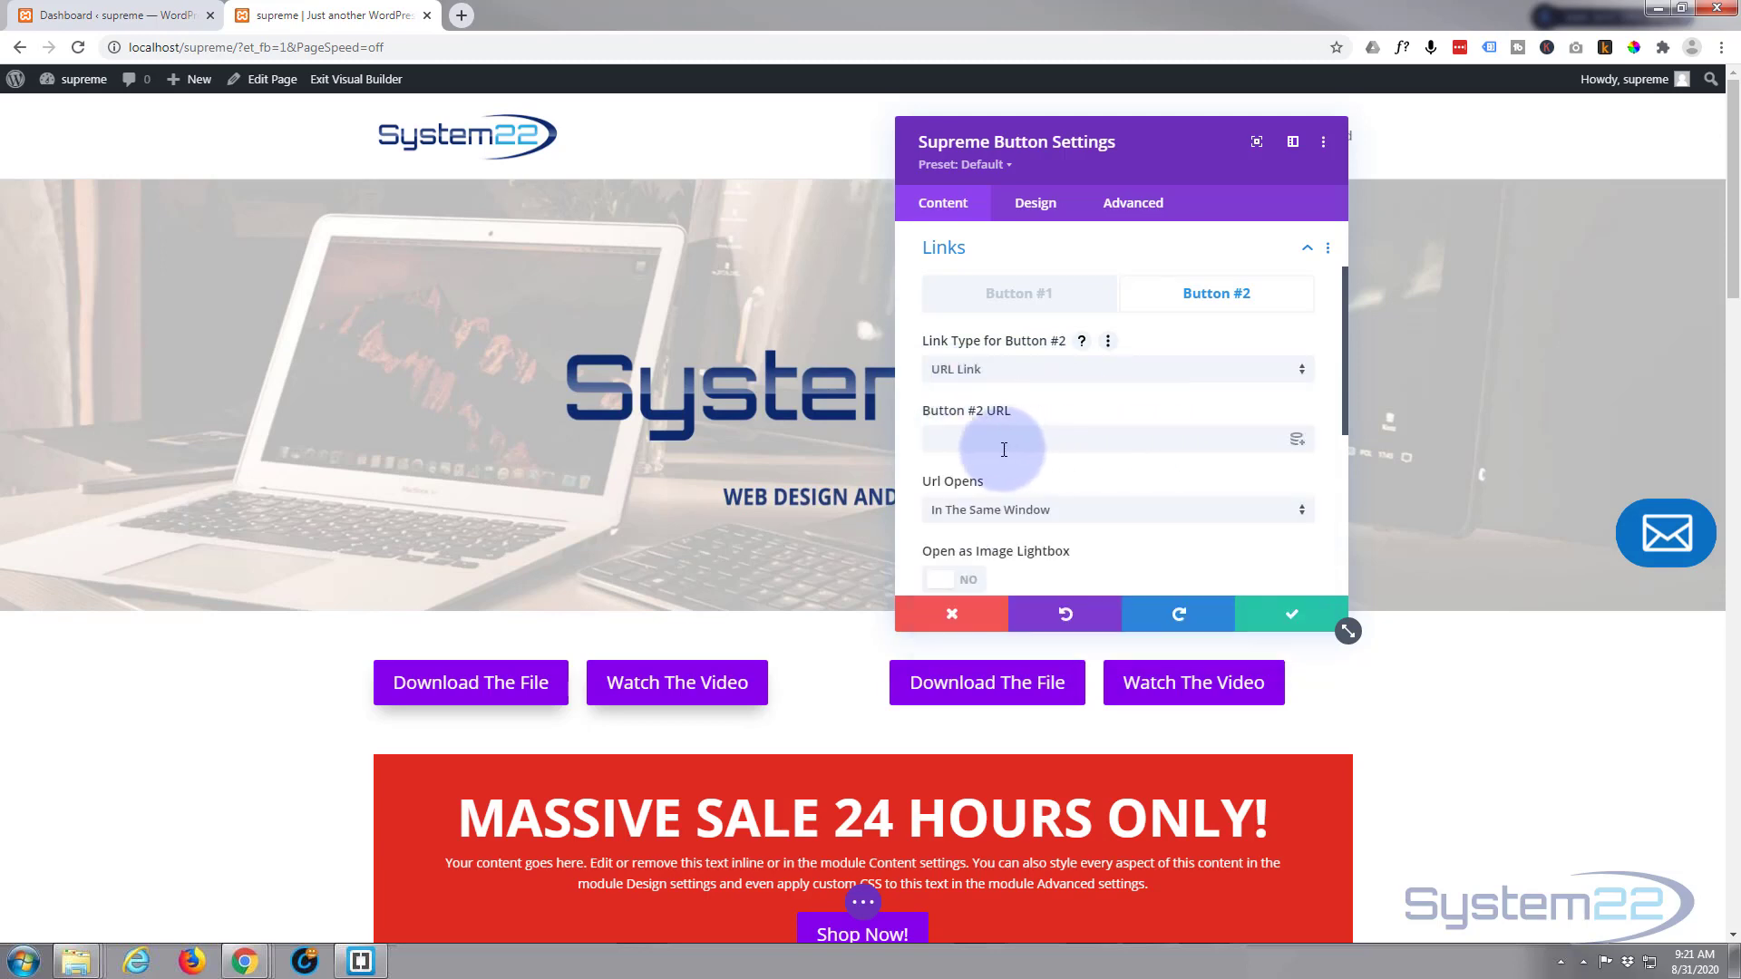
left_click(974, 444)
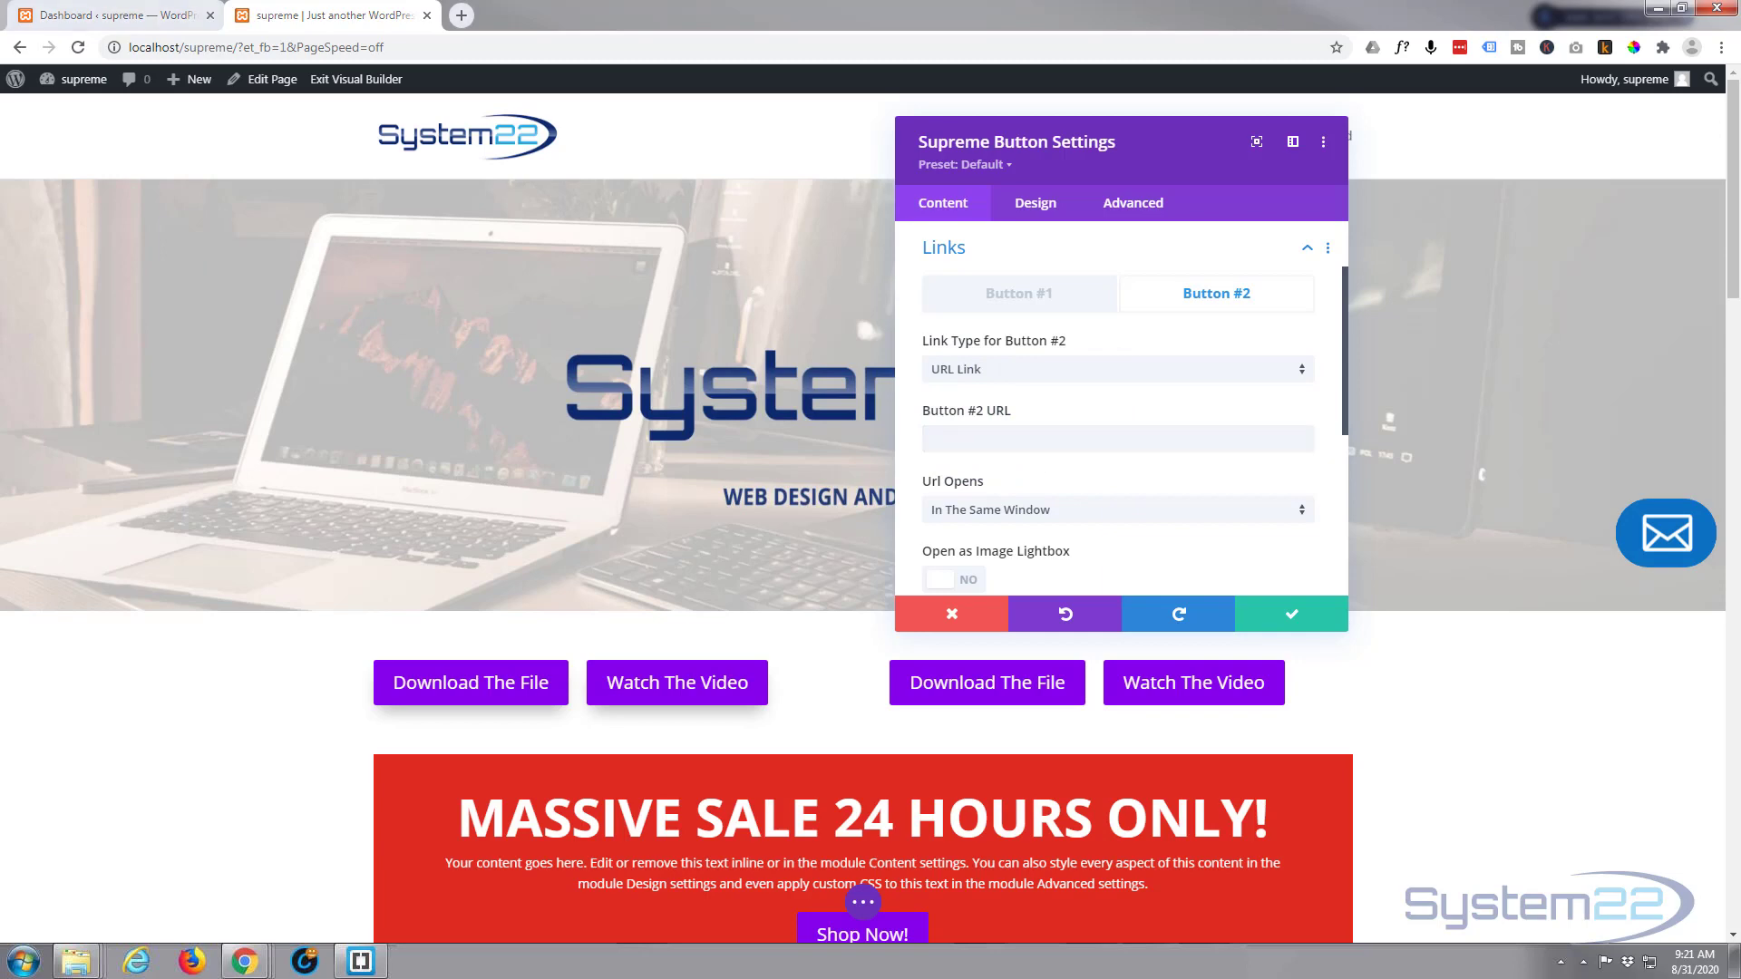
left_click(938, 433)
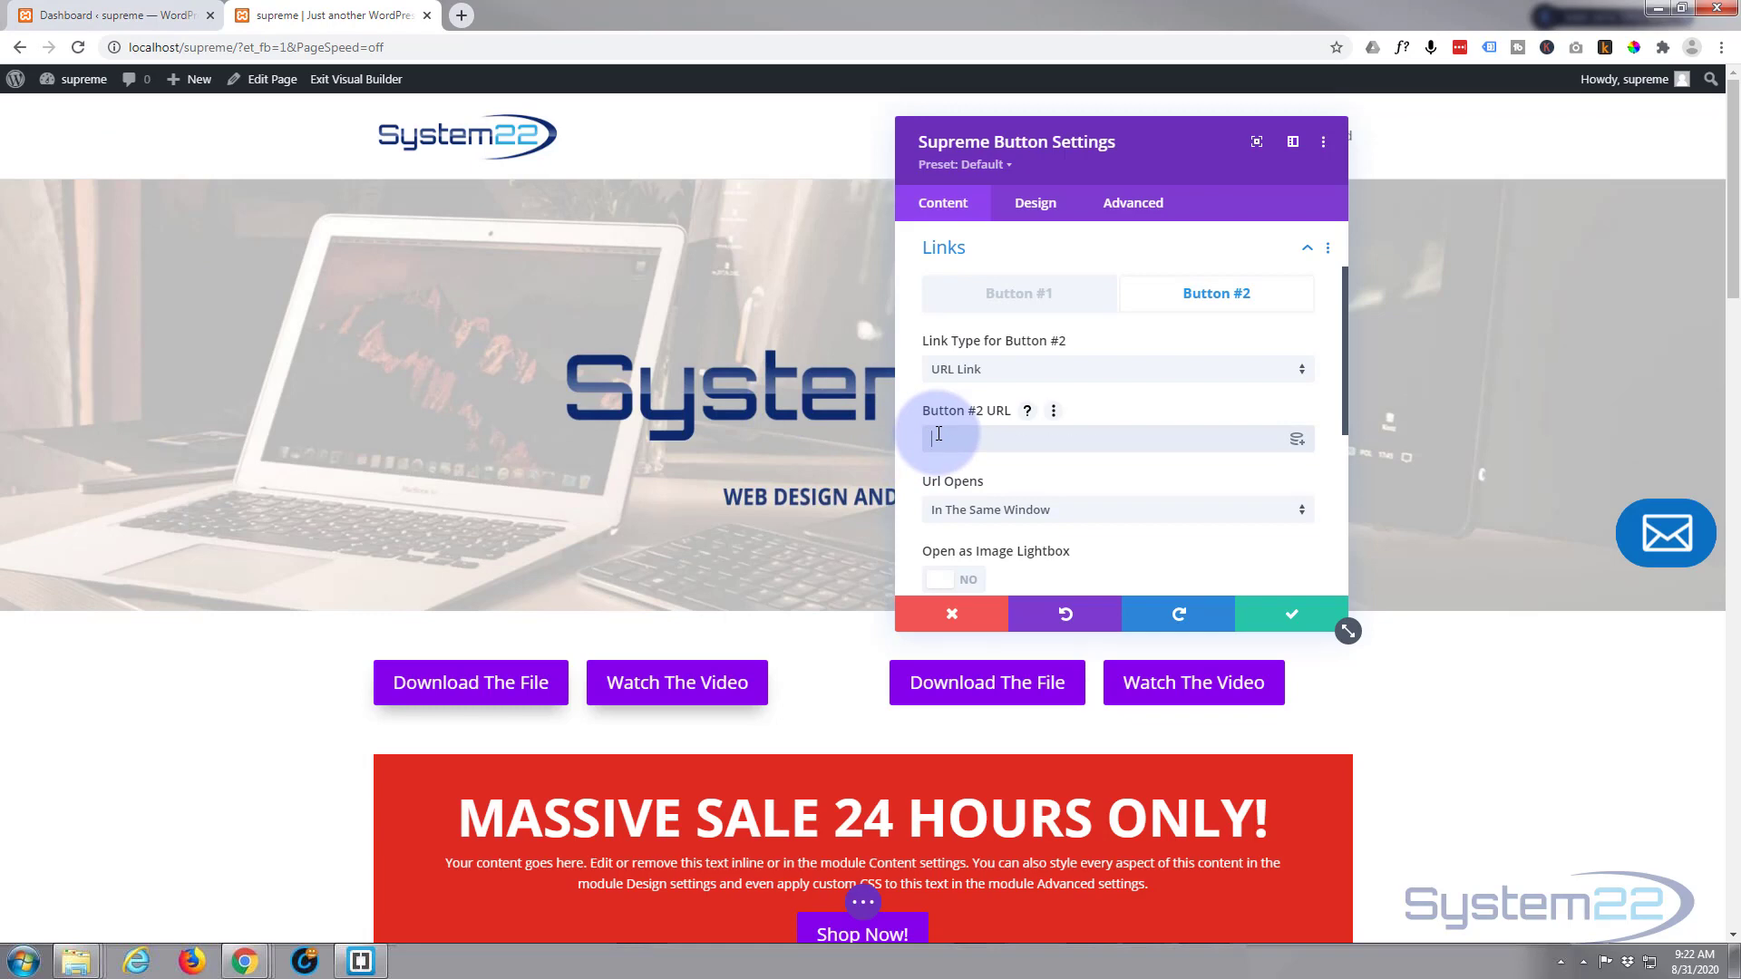
type("https://youtu.be/fEOUQqsQ3Lg")
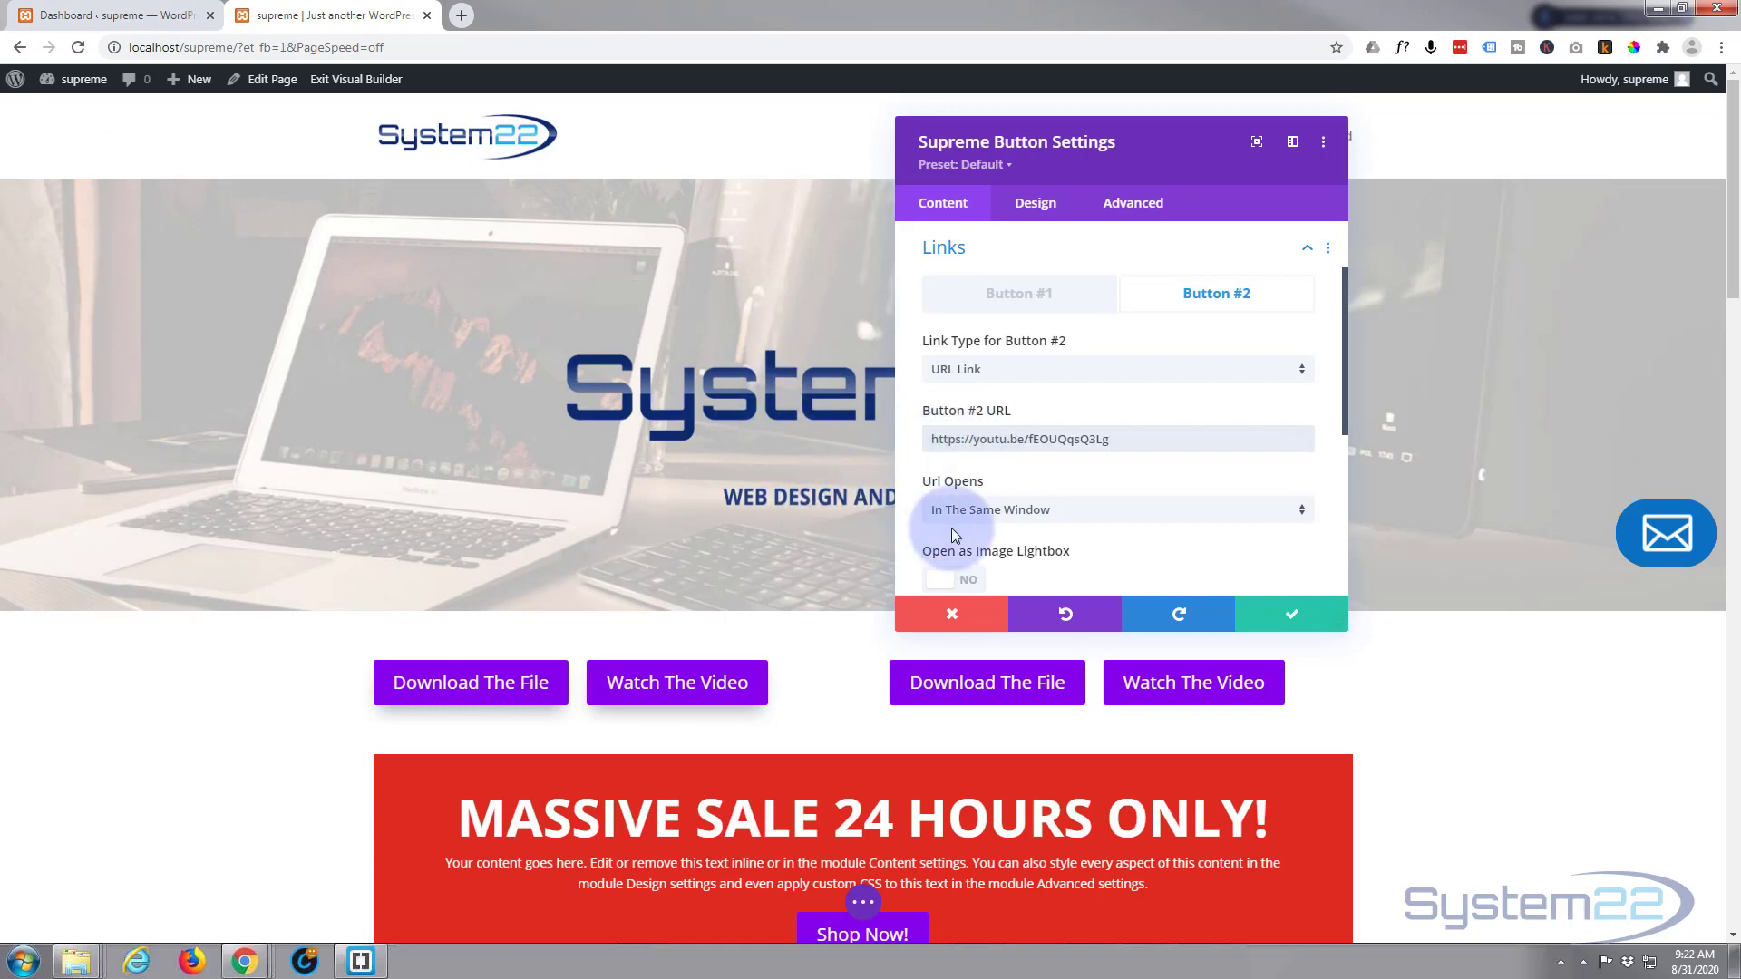
Step: Make Button #2's URL open in the new tab and enable Open as Video Lightbox for it
left_click(1079, 509)
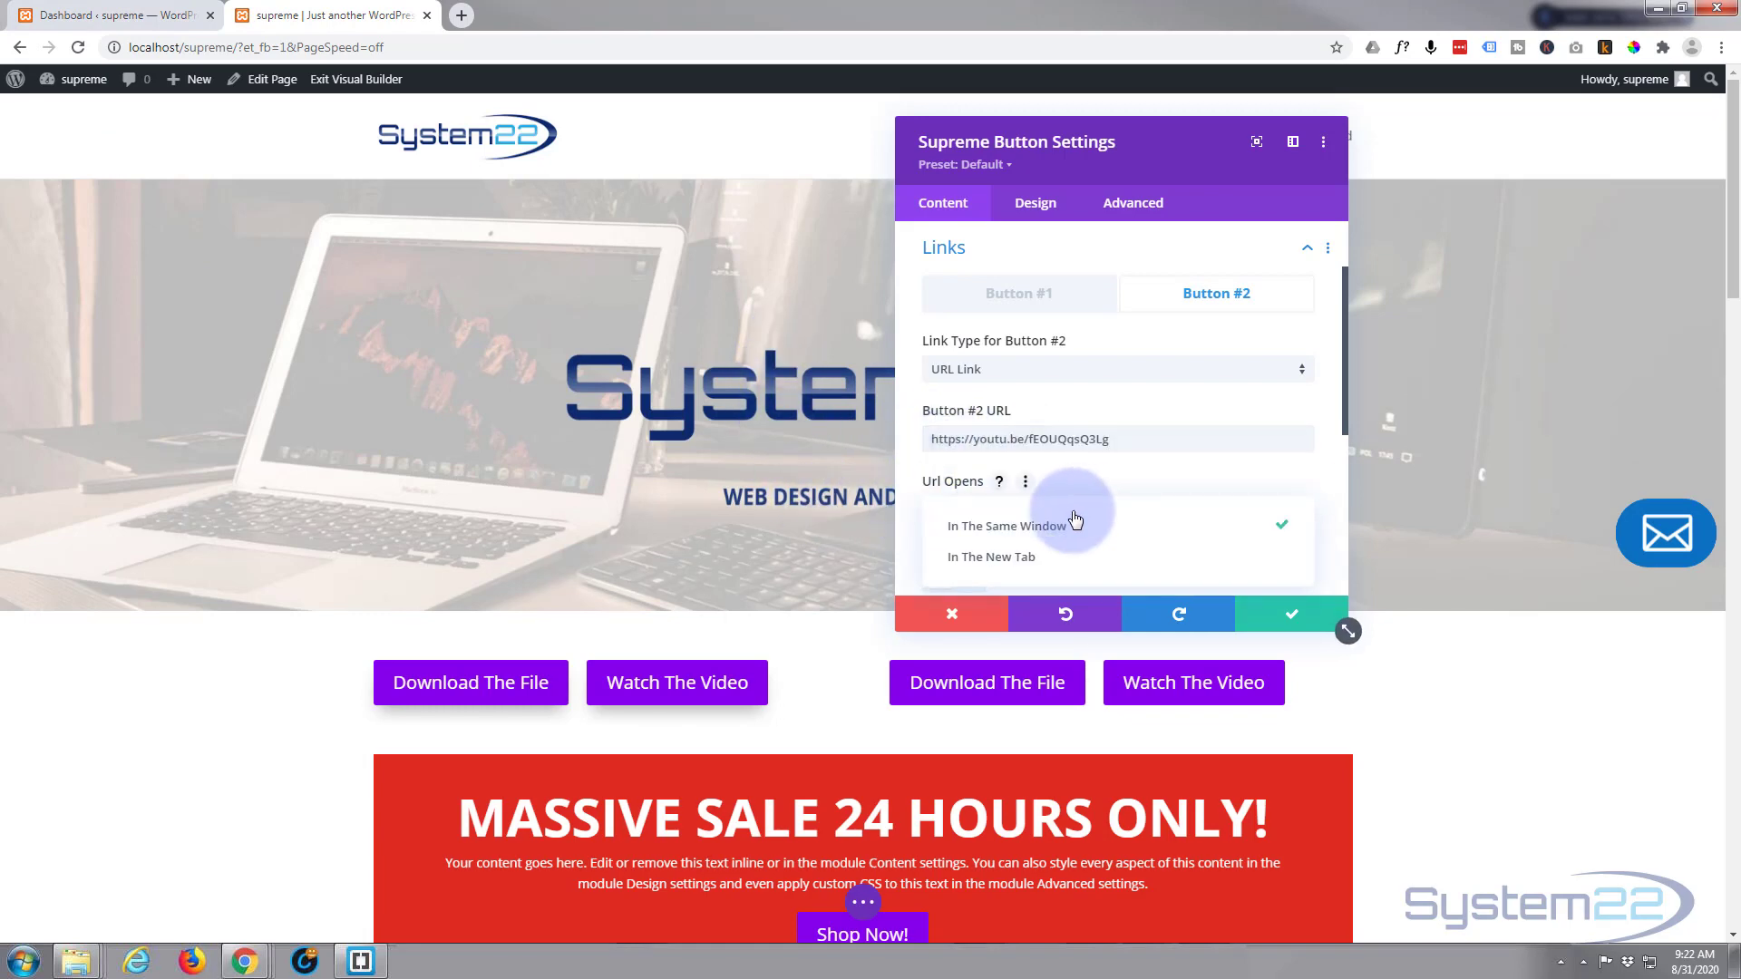
left_click(1036, 562)
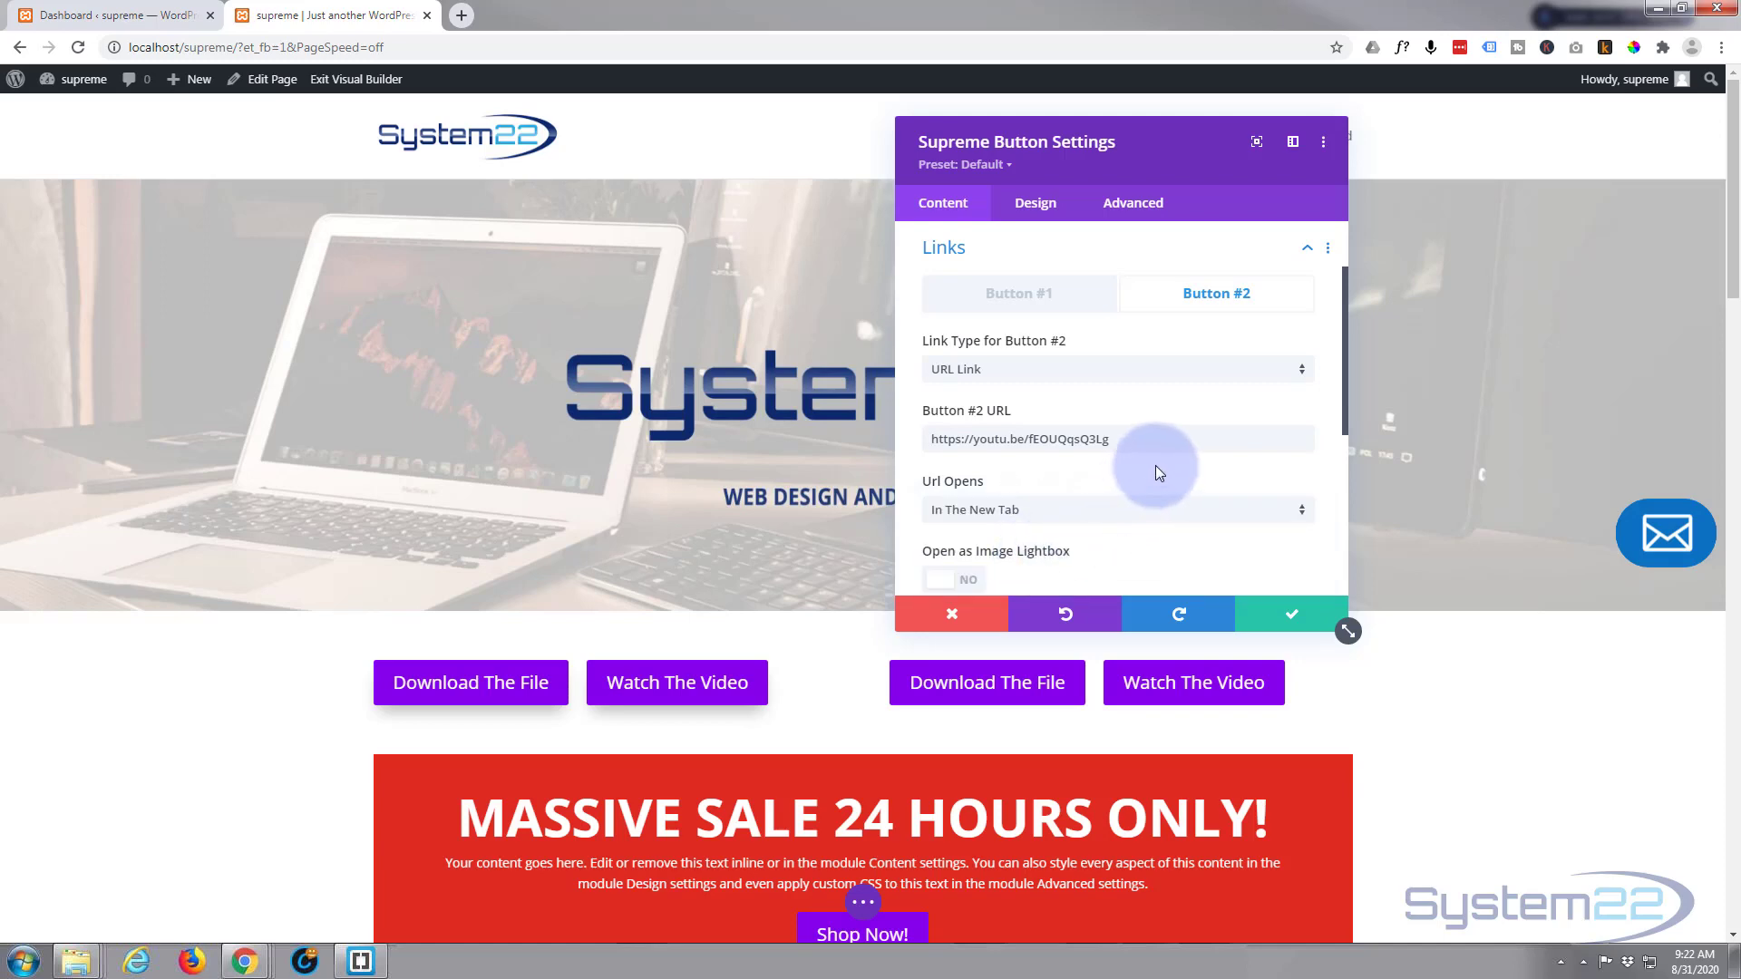
scroll(1155, 465, "down", 2)
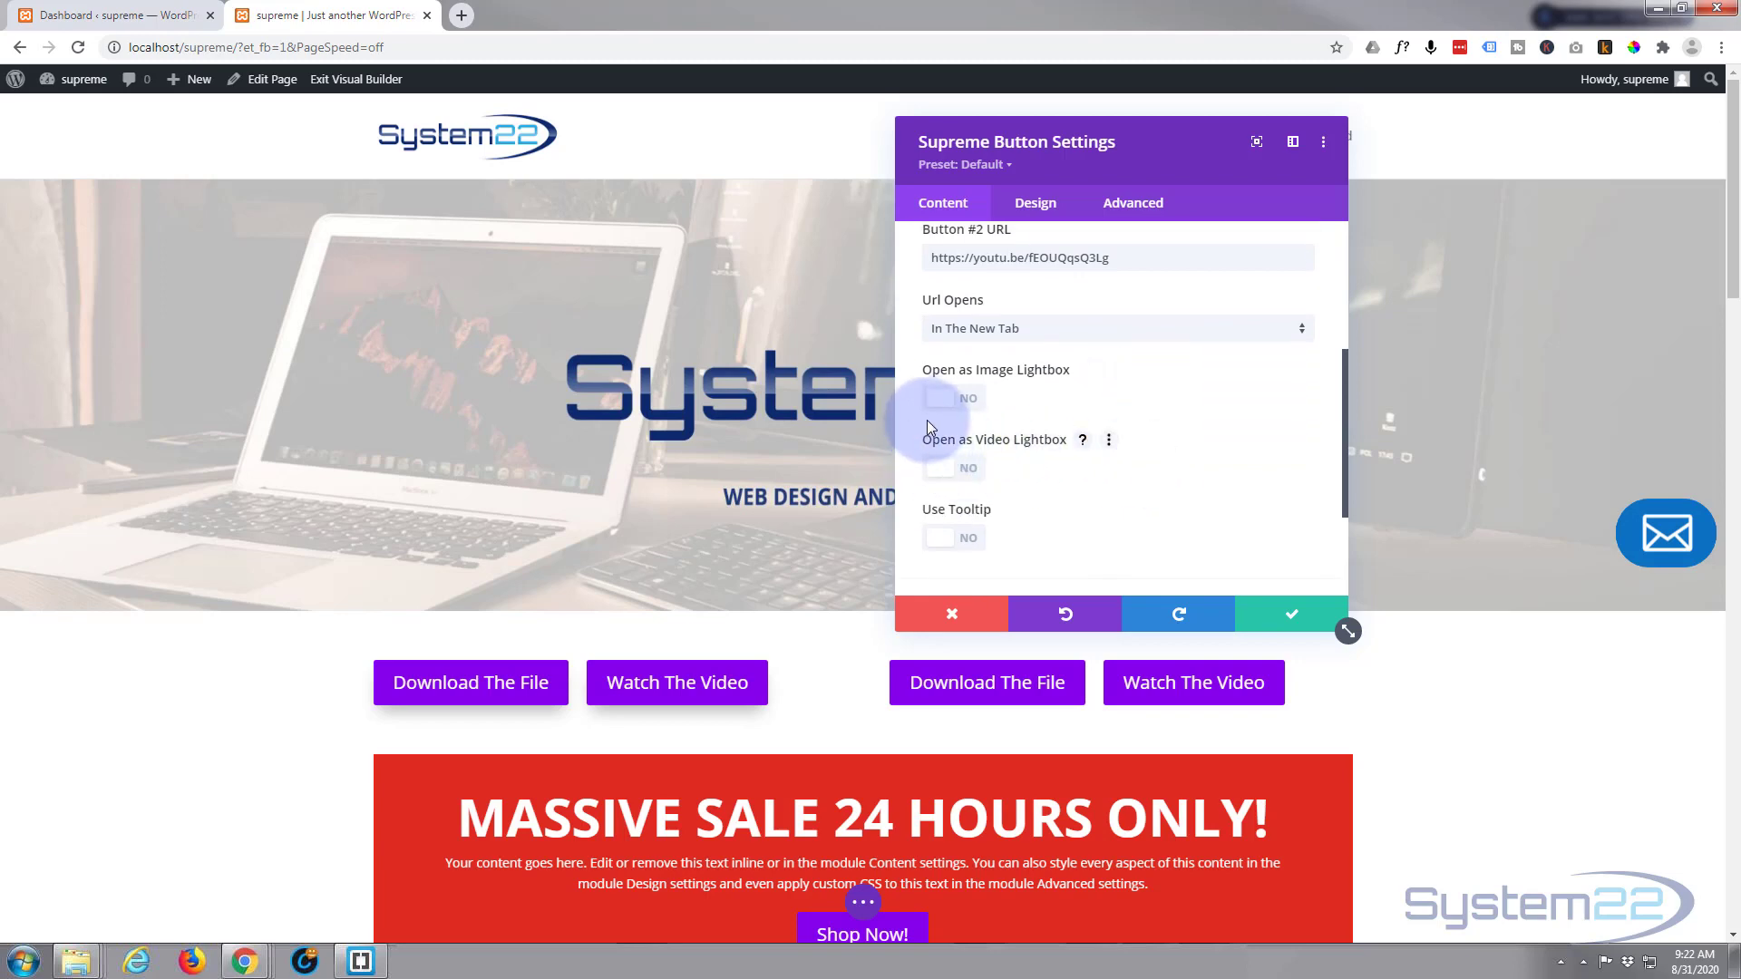
left_click(962, 470)
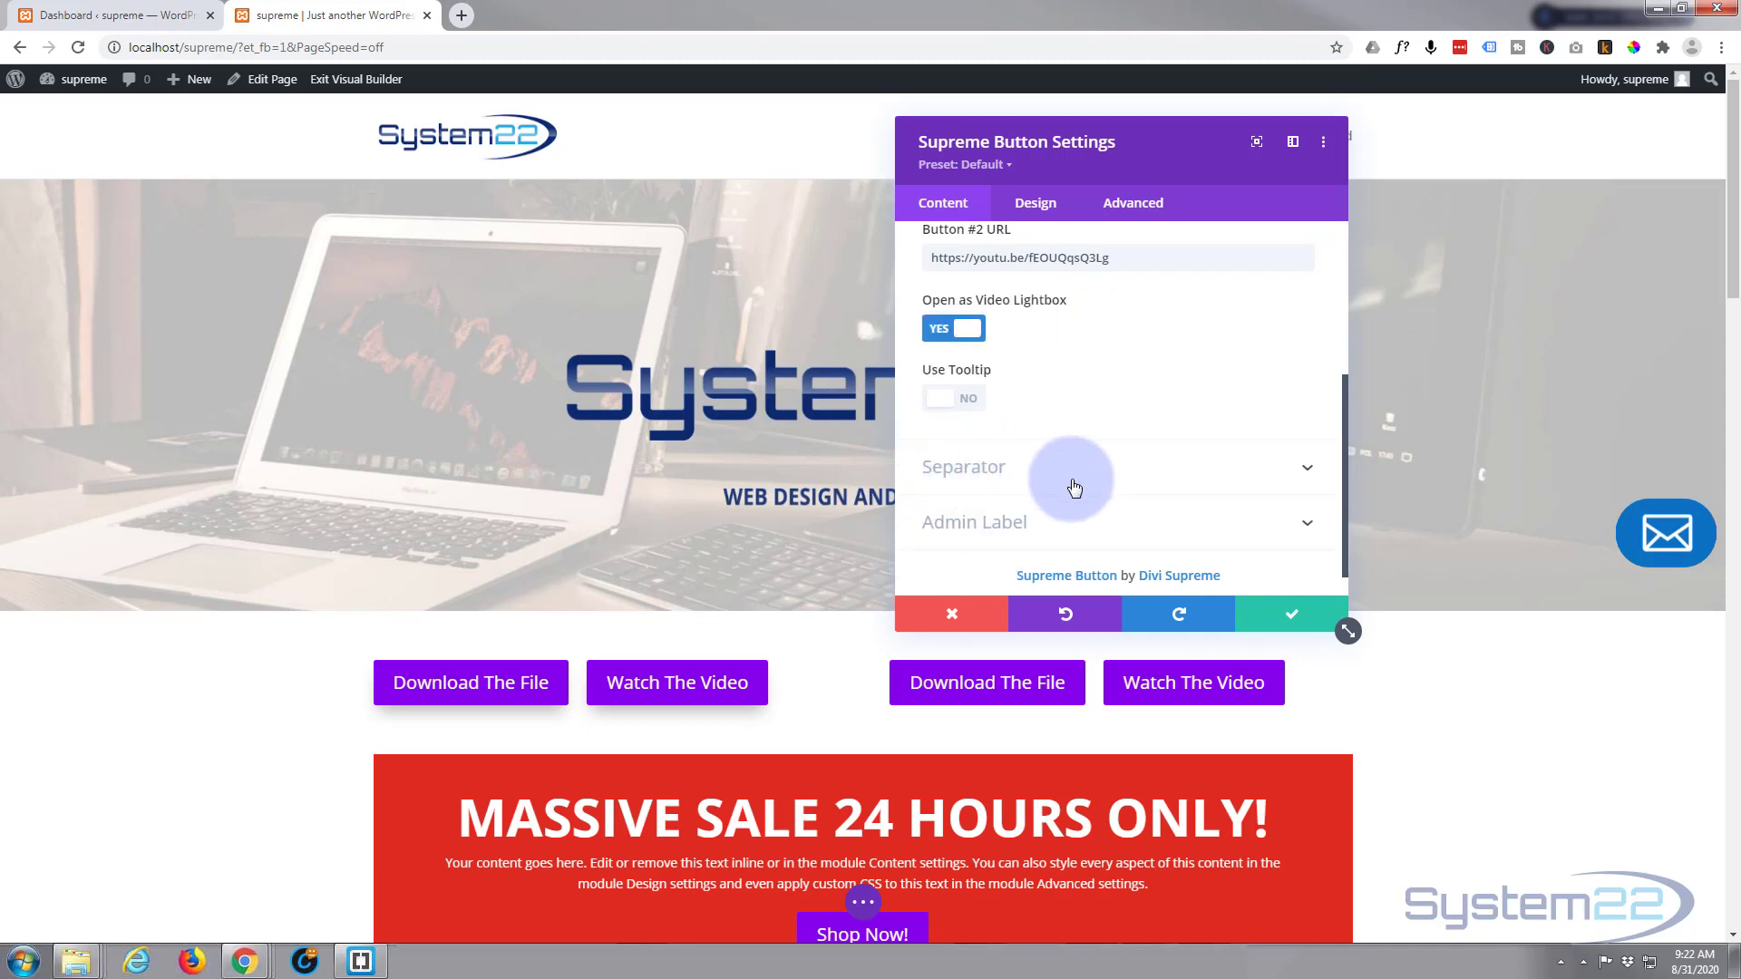
scroll(1056, 479, "up", 2)
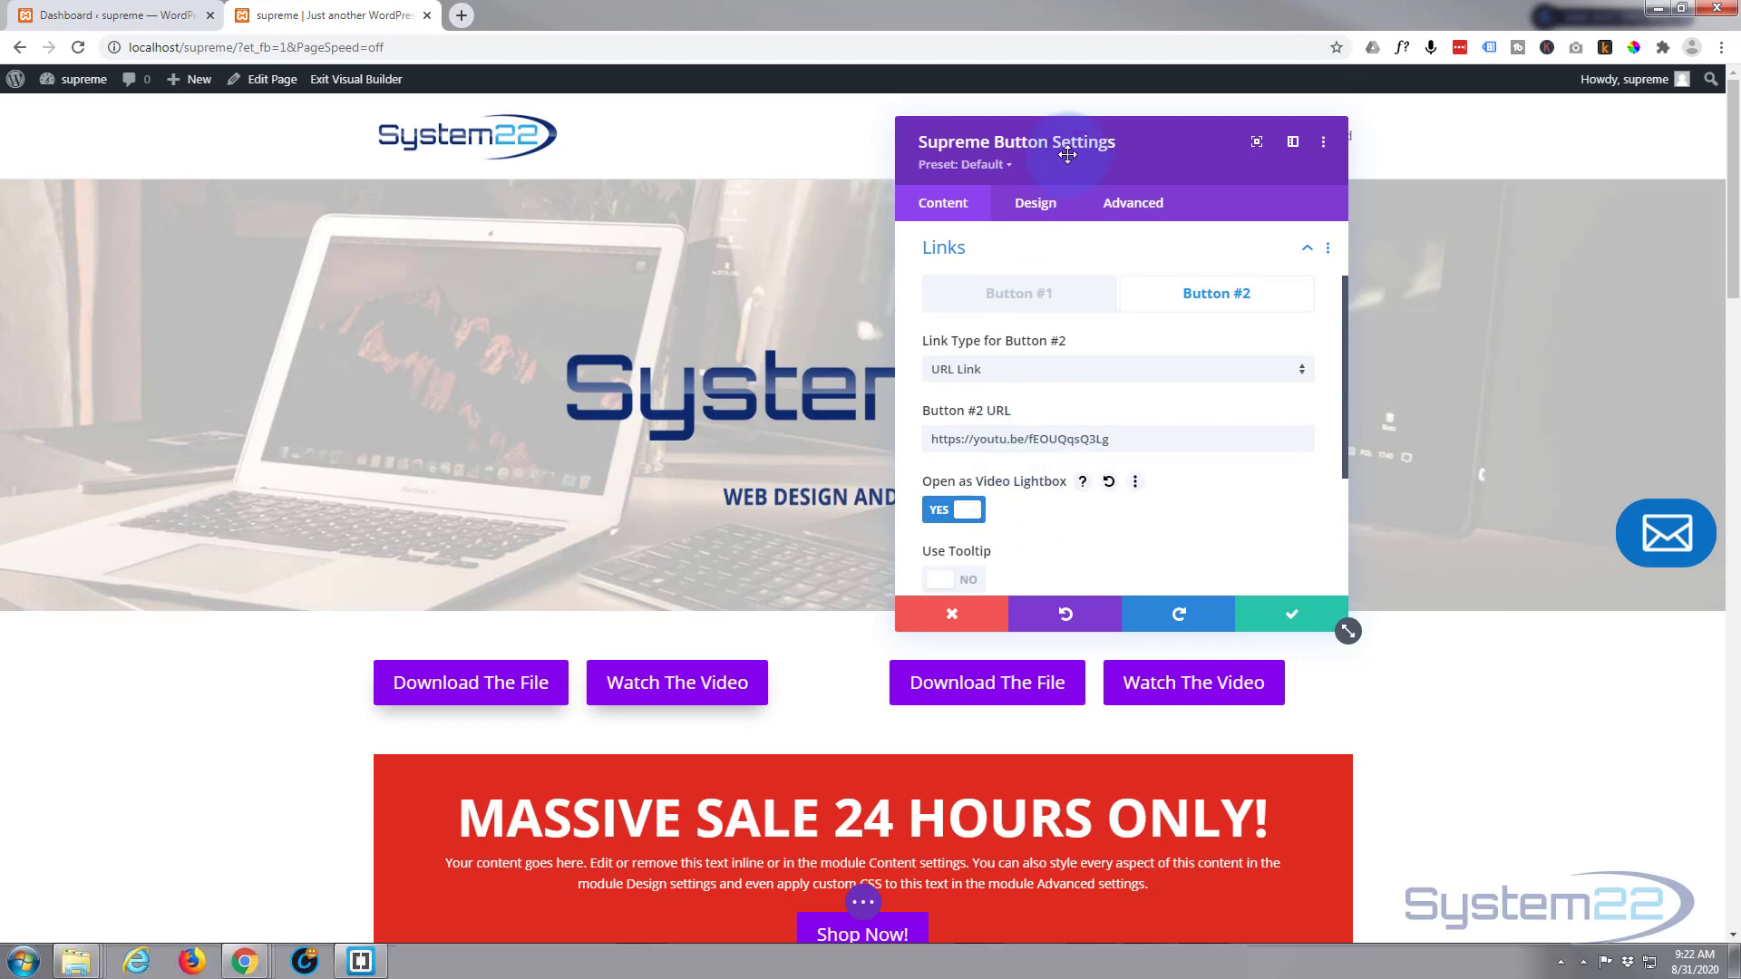
Step: Set the module's button alignment to center in the design settings
left_click(1053, 210)
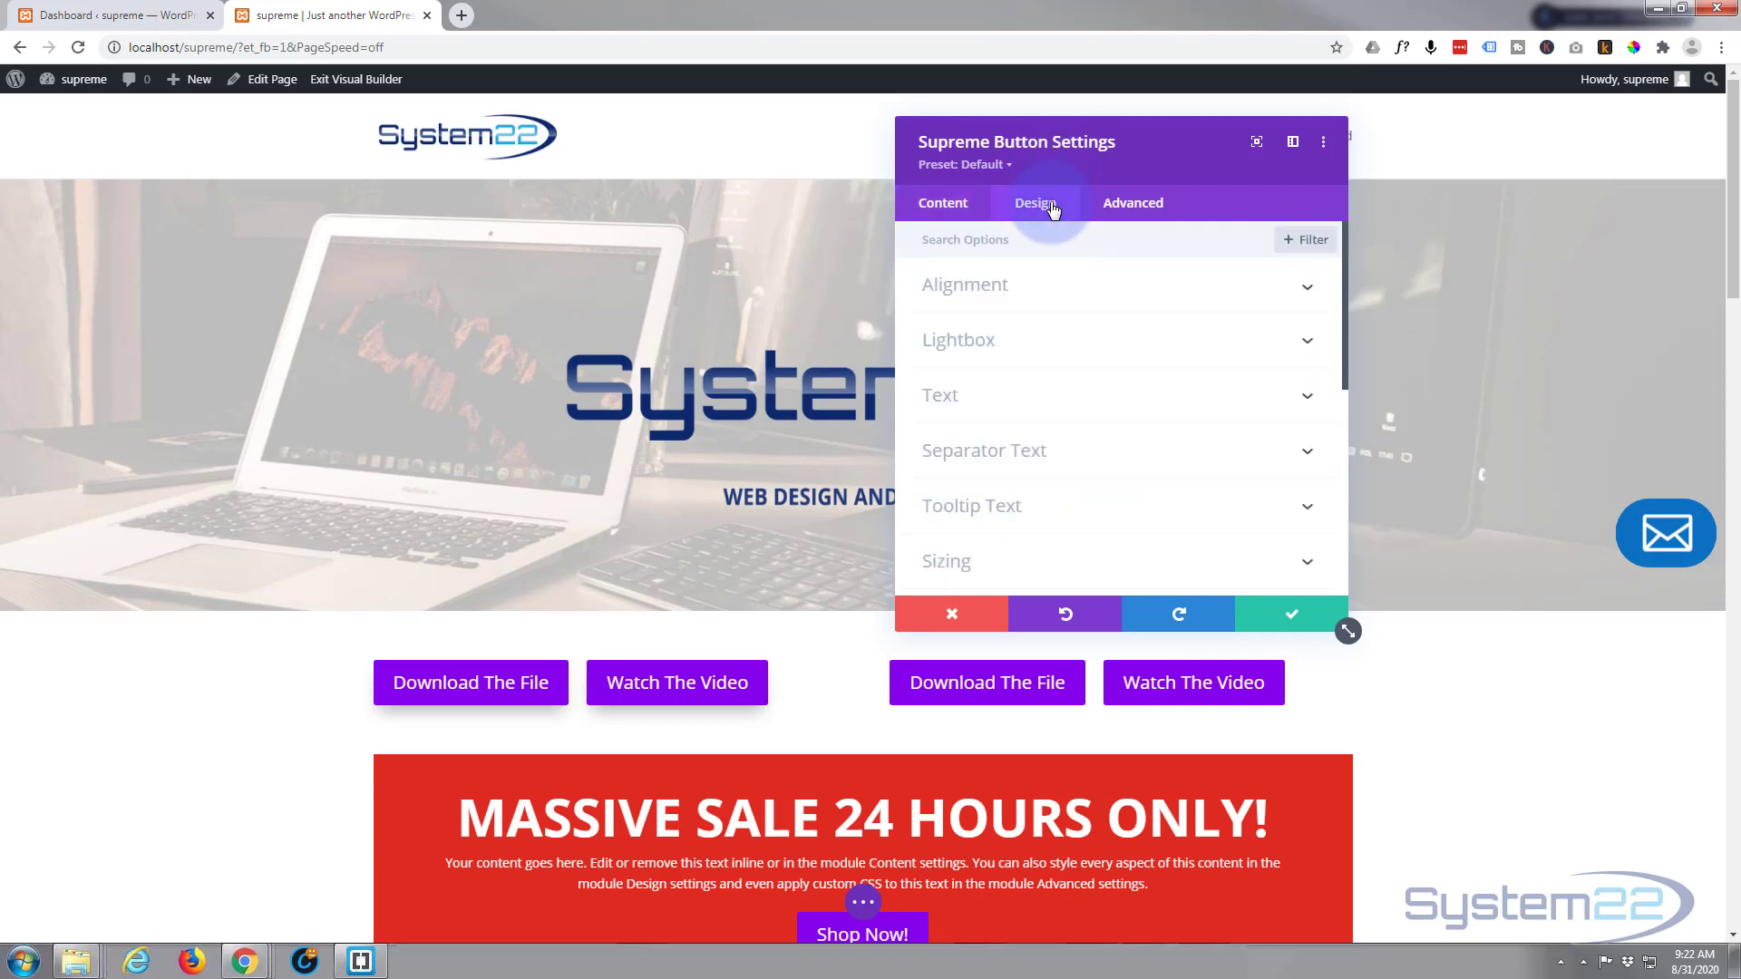
left_click(917, 241)
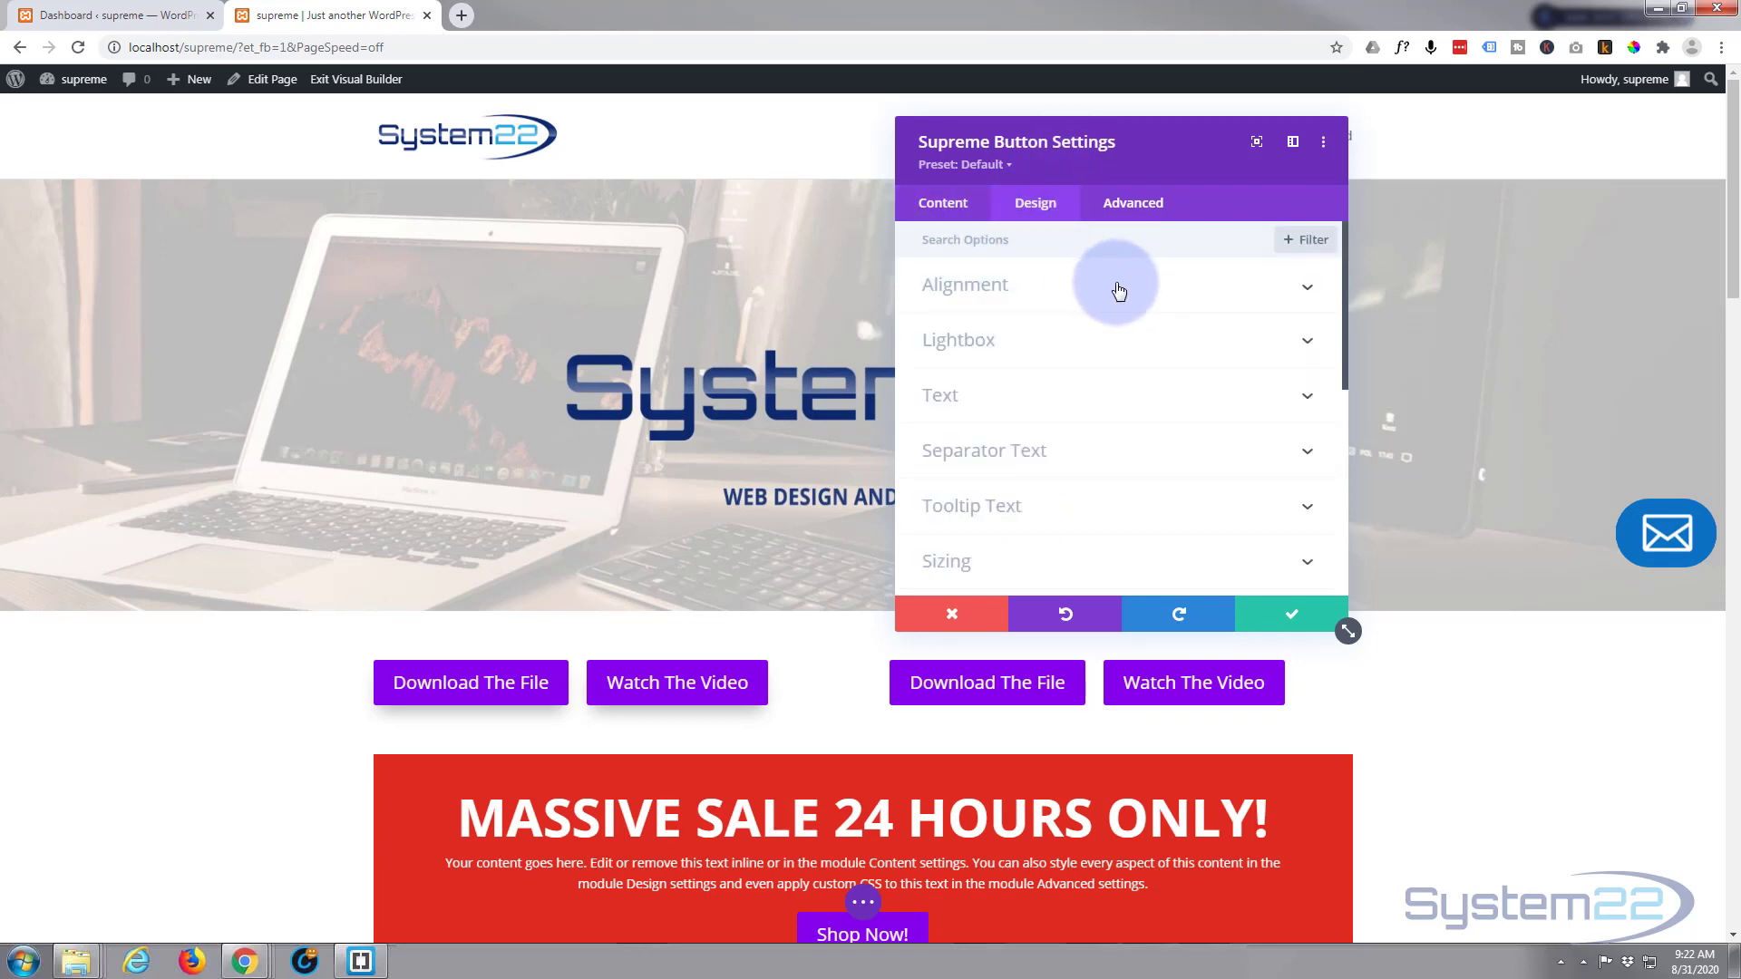
left_click(1243, 298)
left_click(1124, 359)
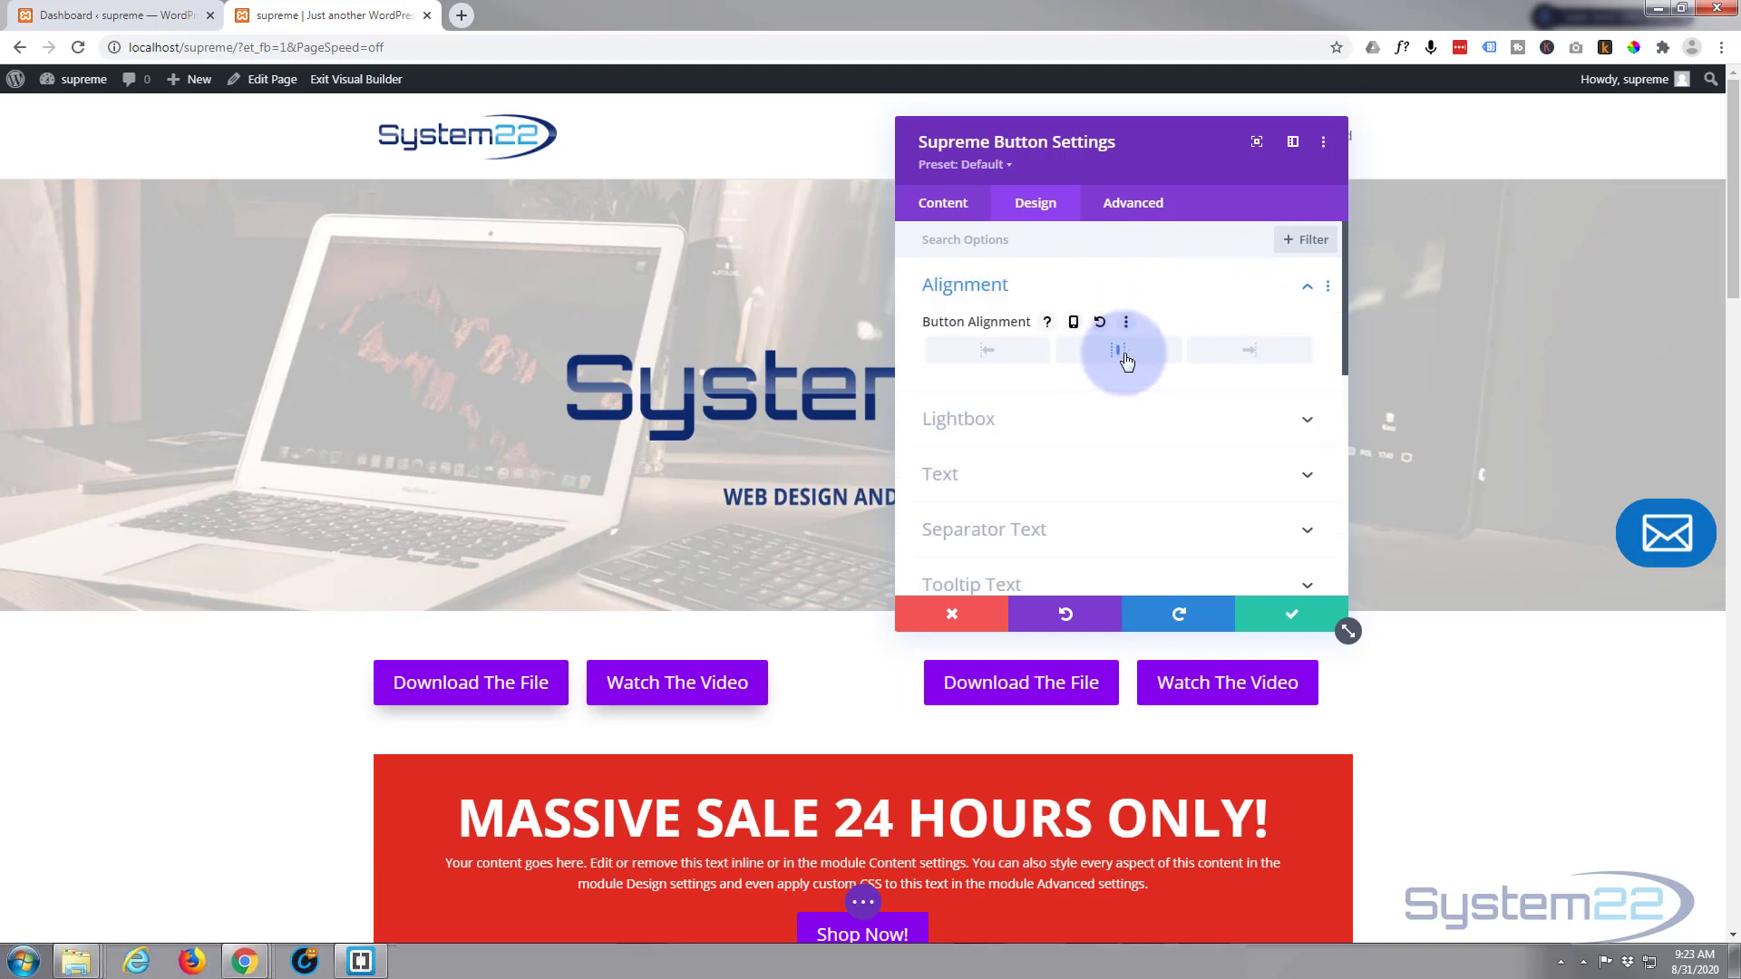
Step: Look over the lightbox design options and enable custom styles for Button One
left_click(1052, 340)
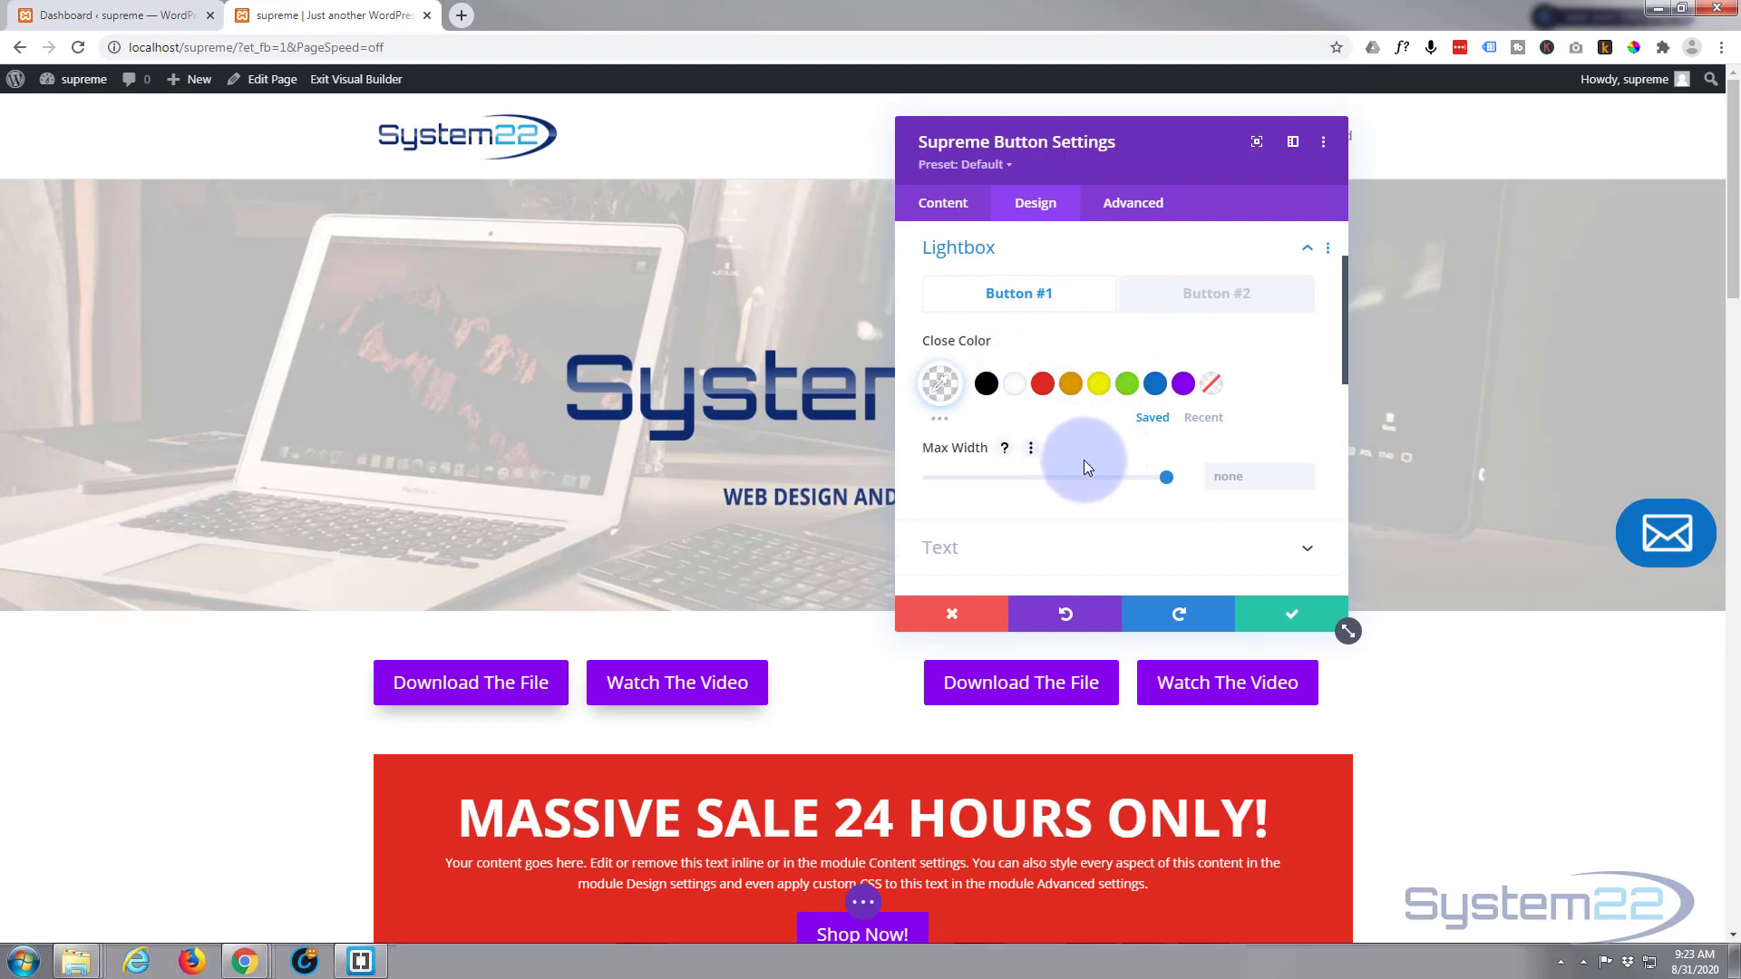
scroll(1084, 461, "down", 2)
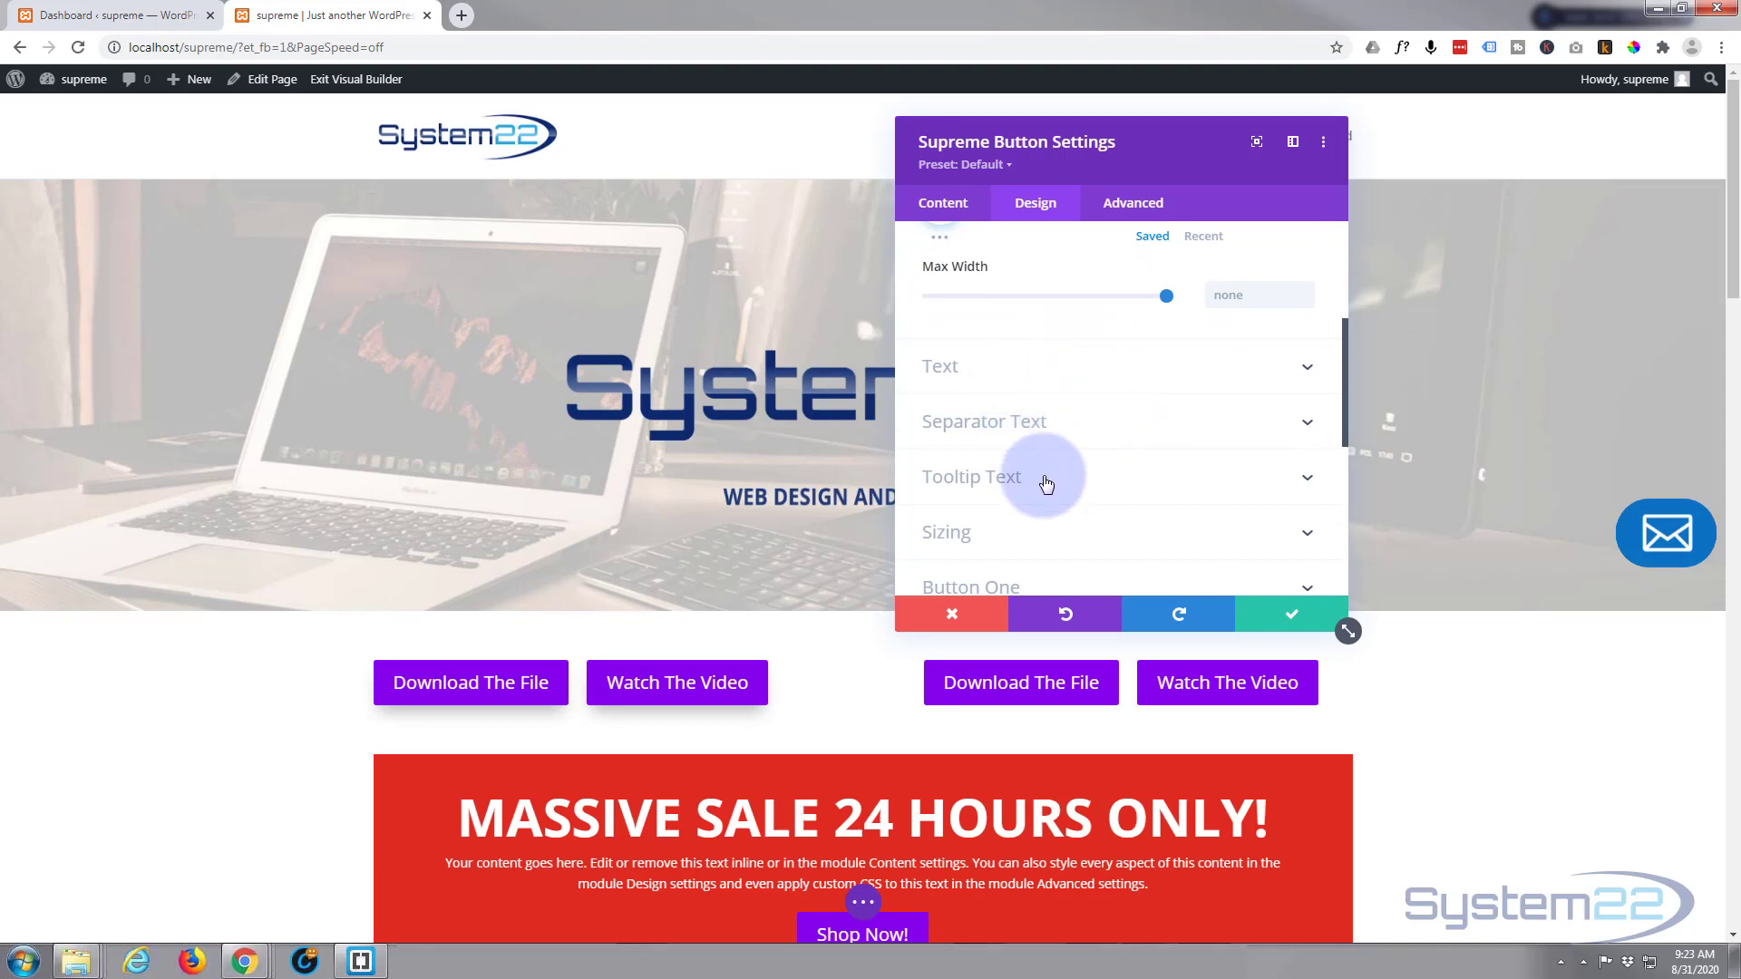
scroll(1095, 448, "down", 1)
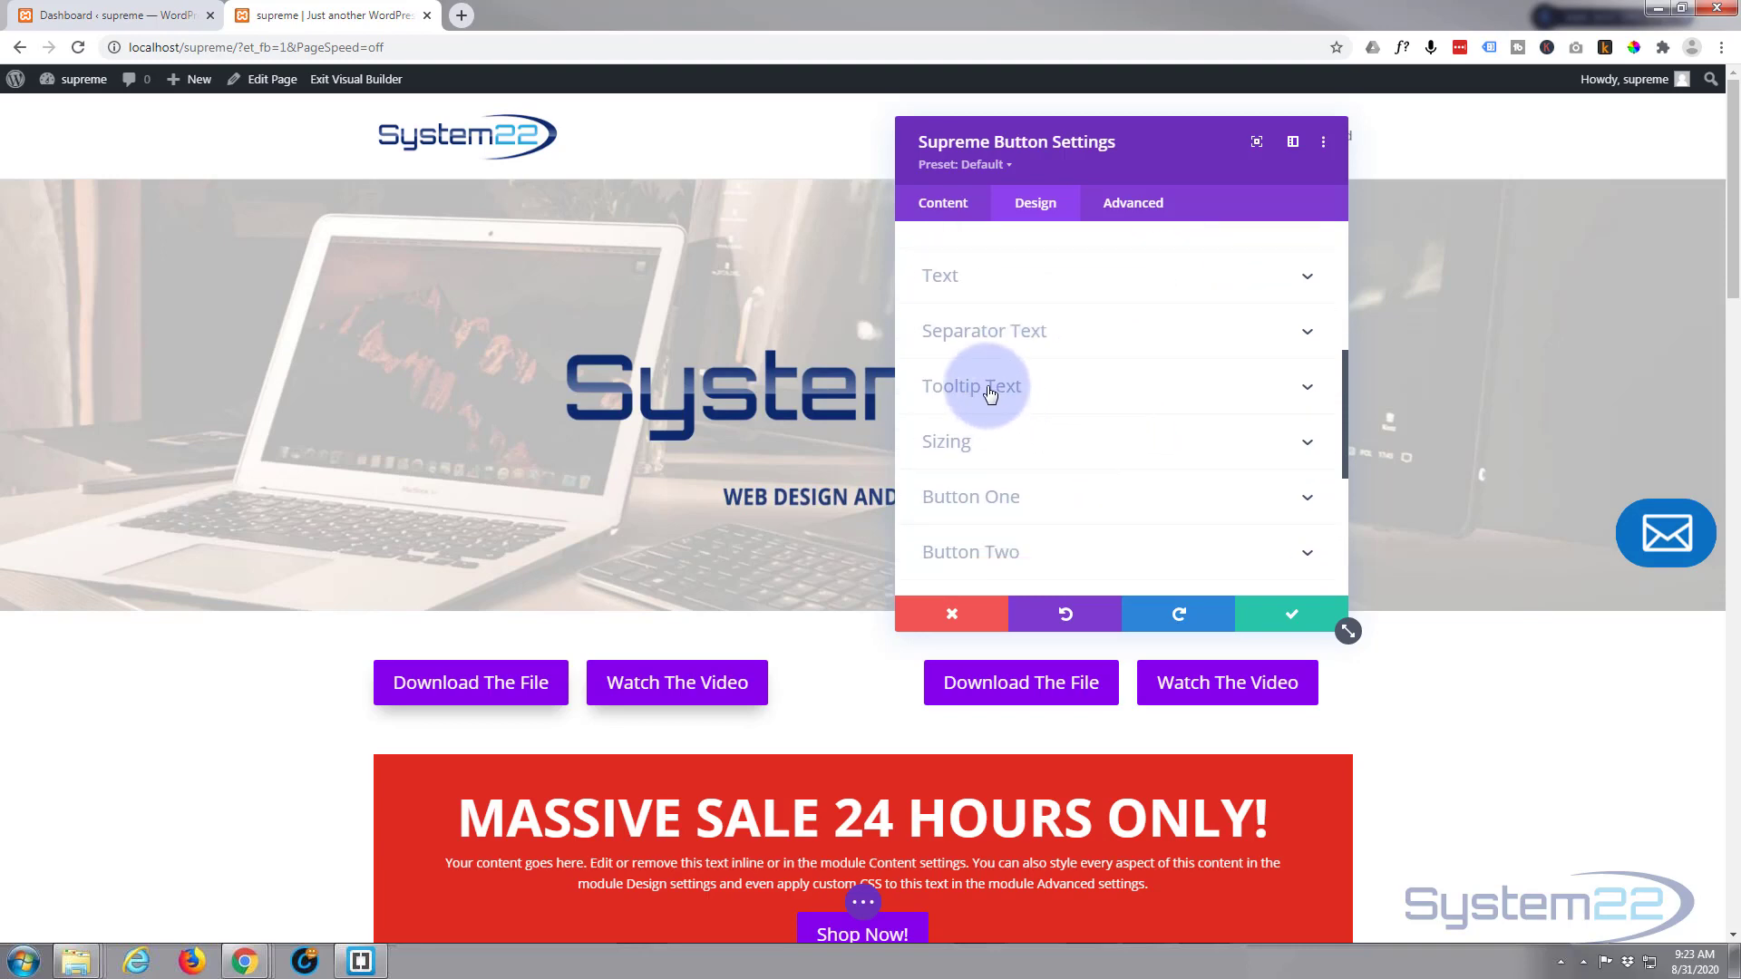
scroll(1108, 388, "down", 1)
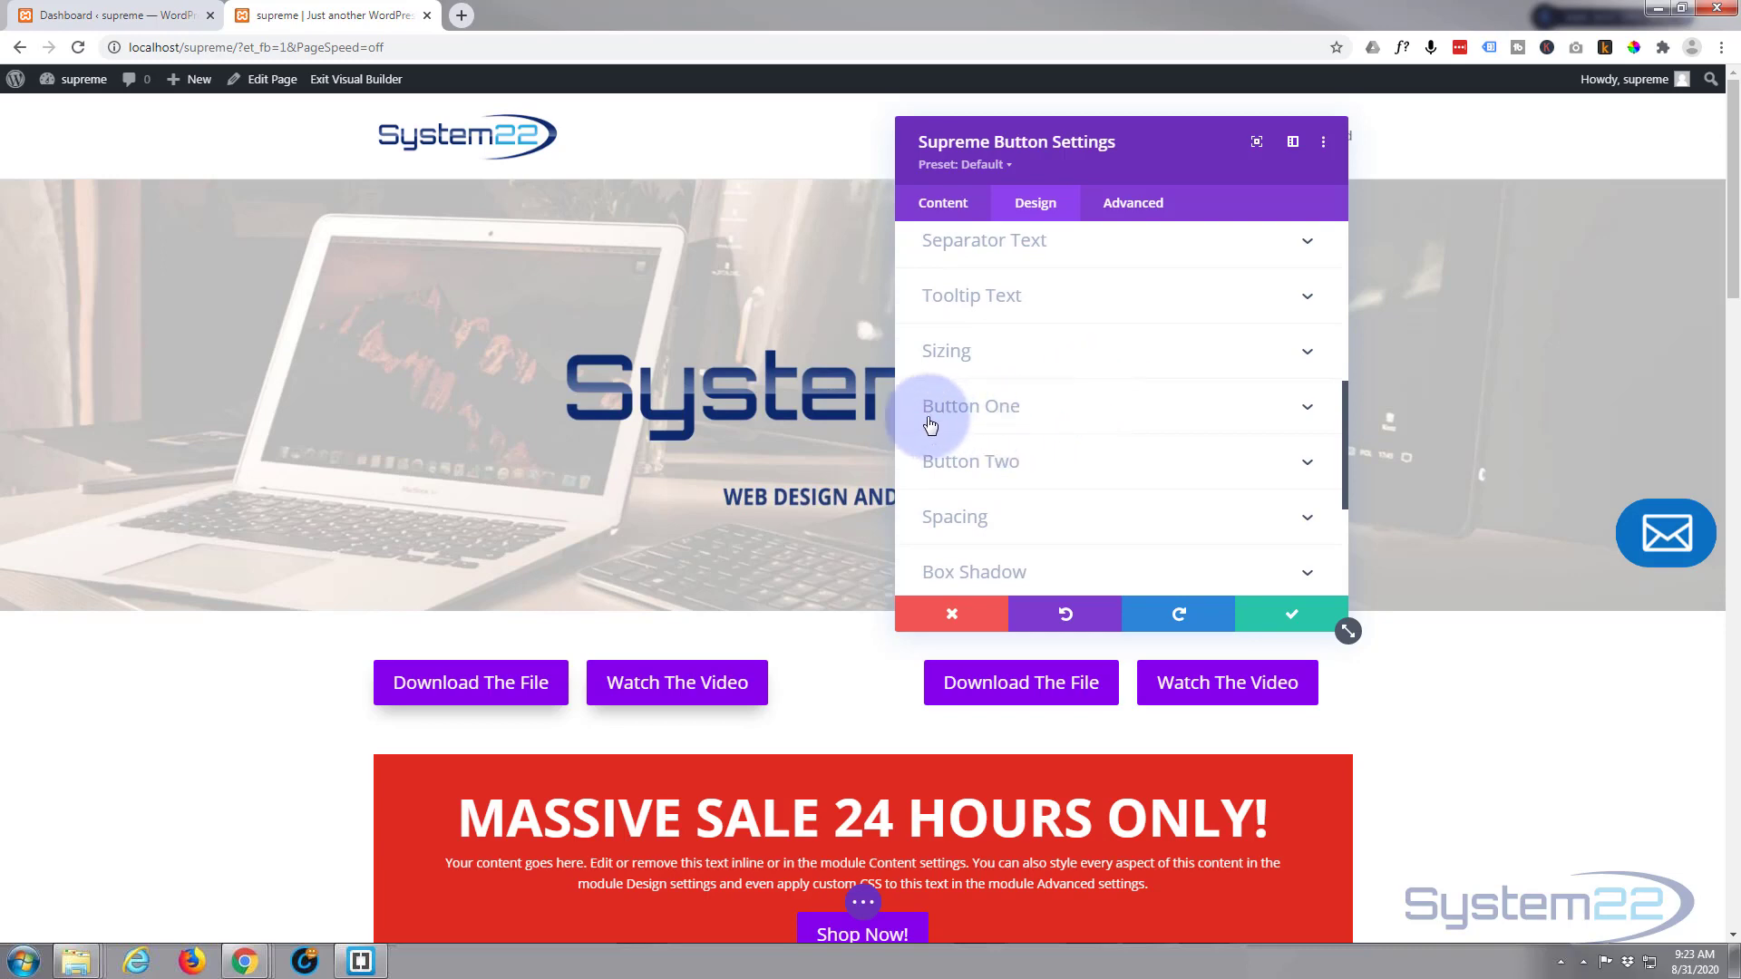
left_click(1100, 407)
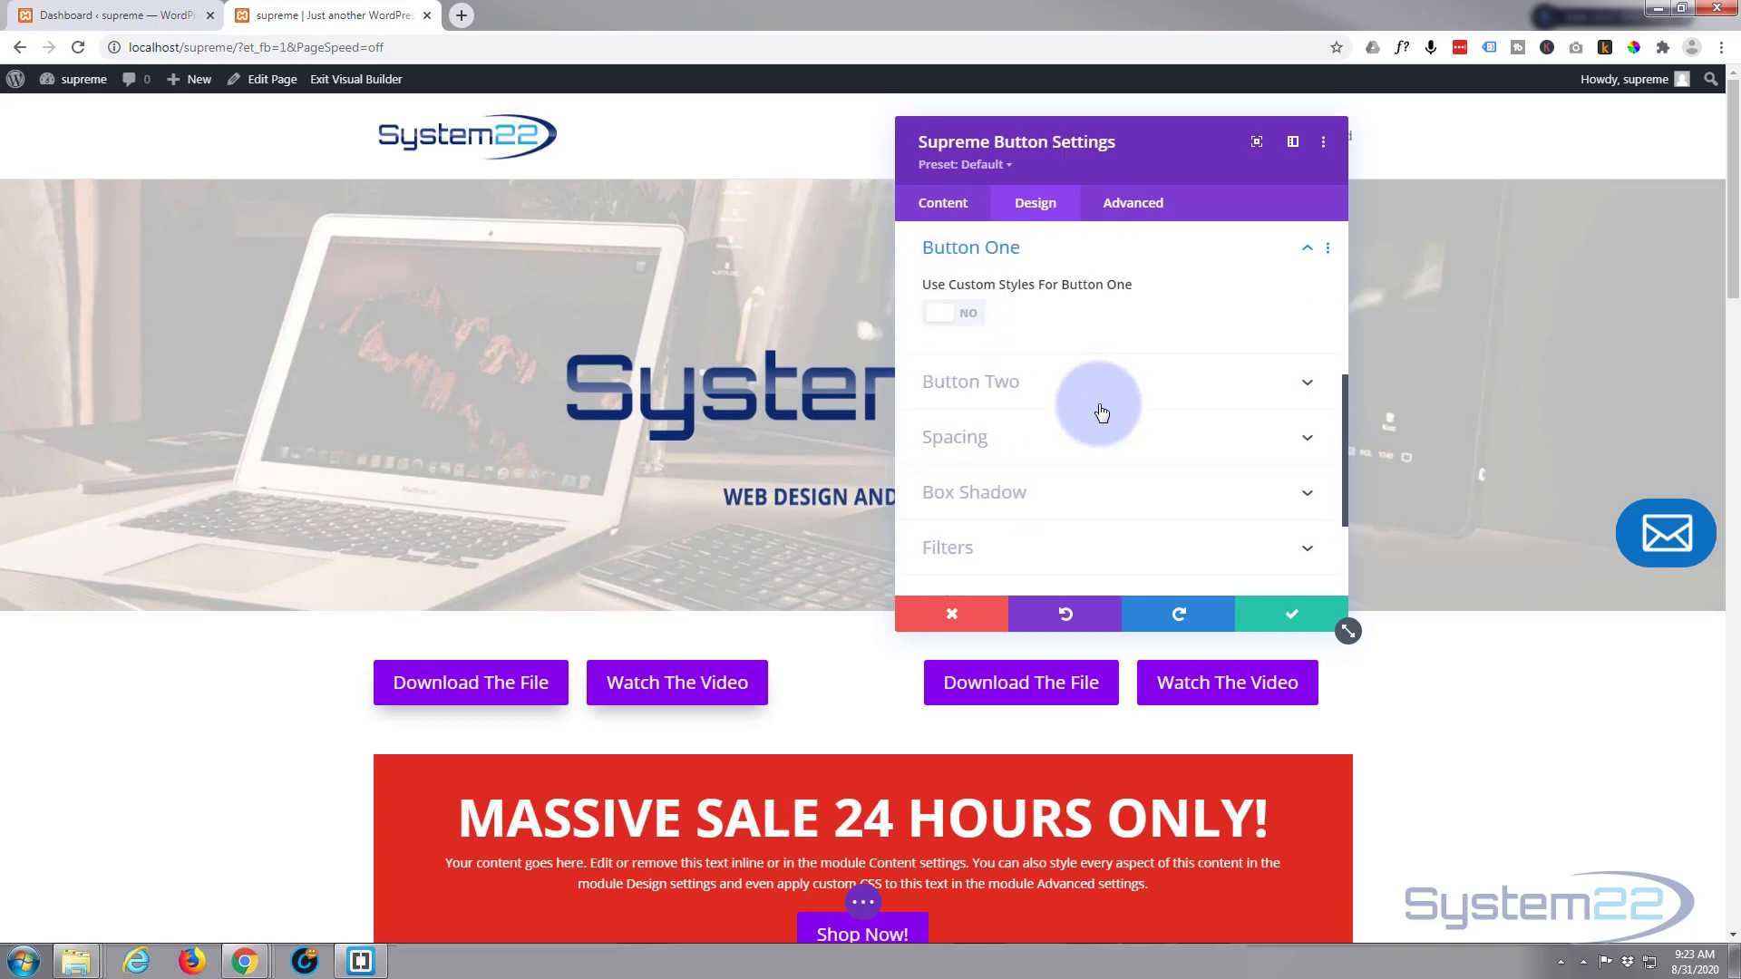
left_click(970, 315)
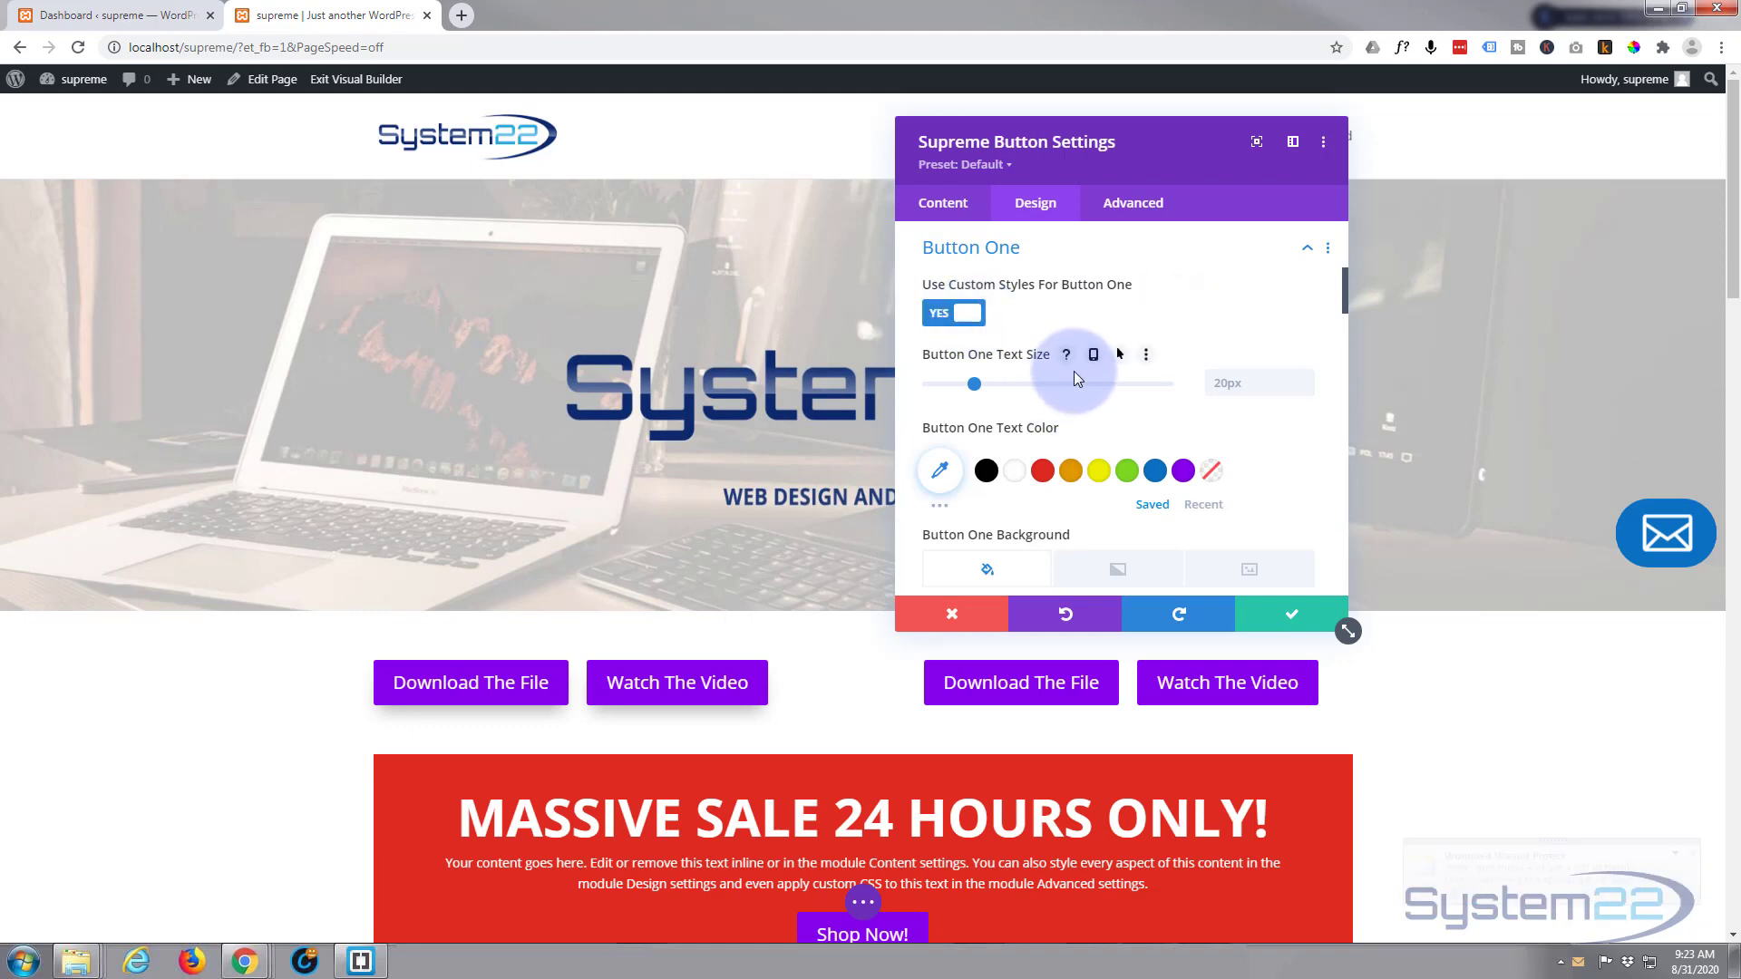
Step: Assign the cloud download icon to Button One
scroll(1075, 378, "down", 2)
scroll(1077, 380, "down", 2)
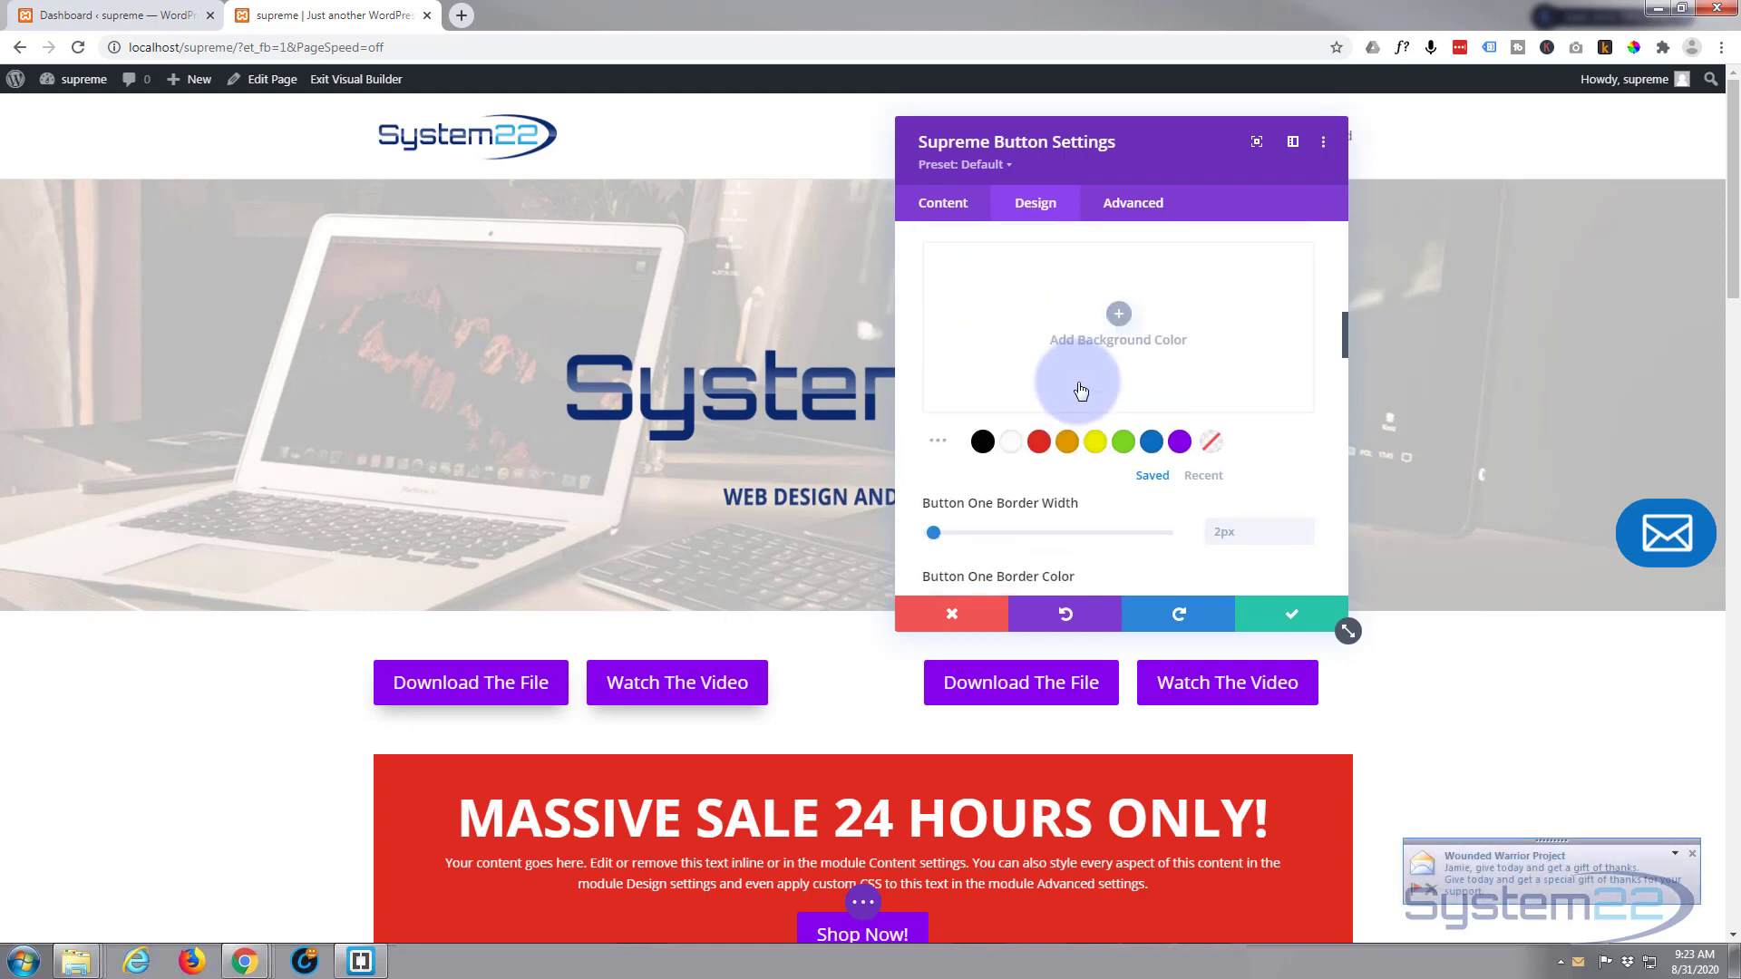
scroll(1081, 390, "down", 5)
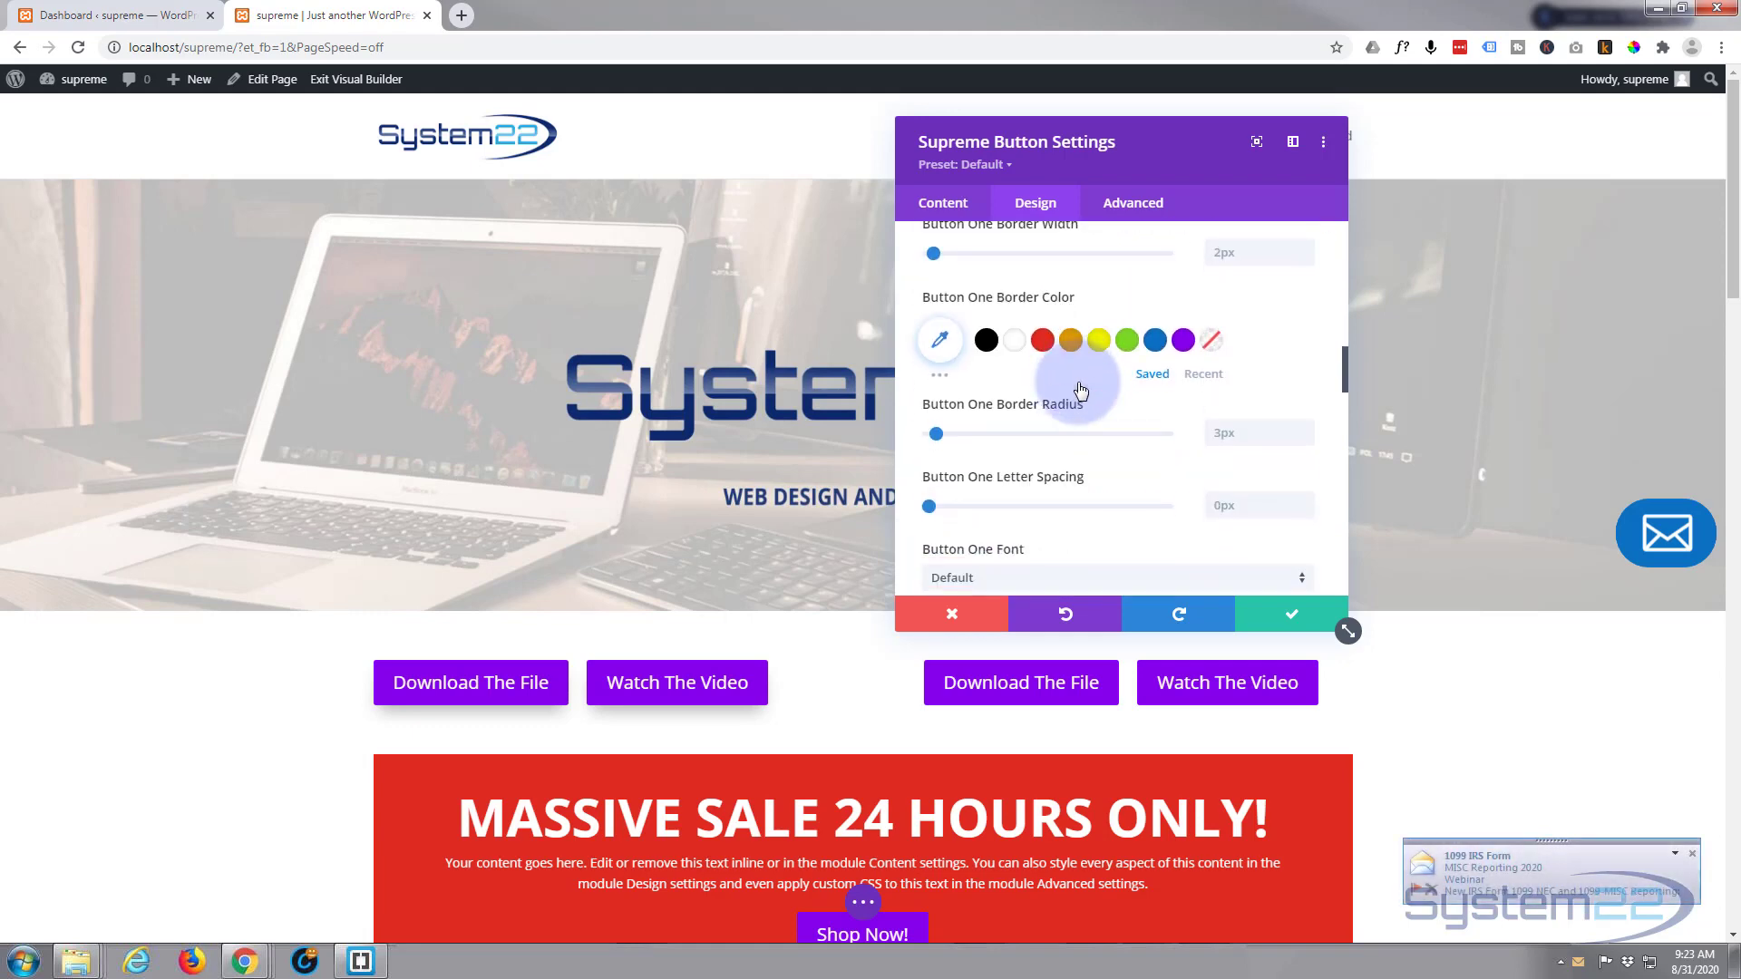
scroll(1080, 389, "down", 3)
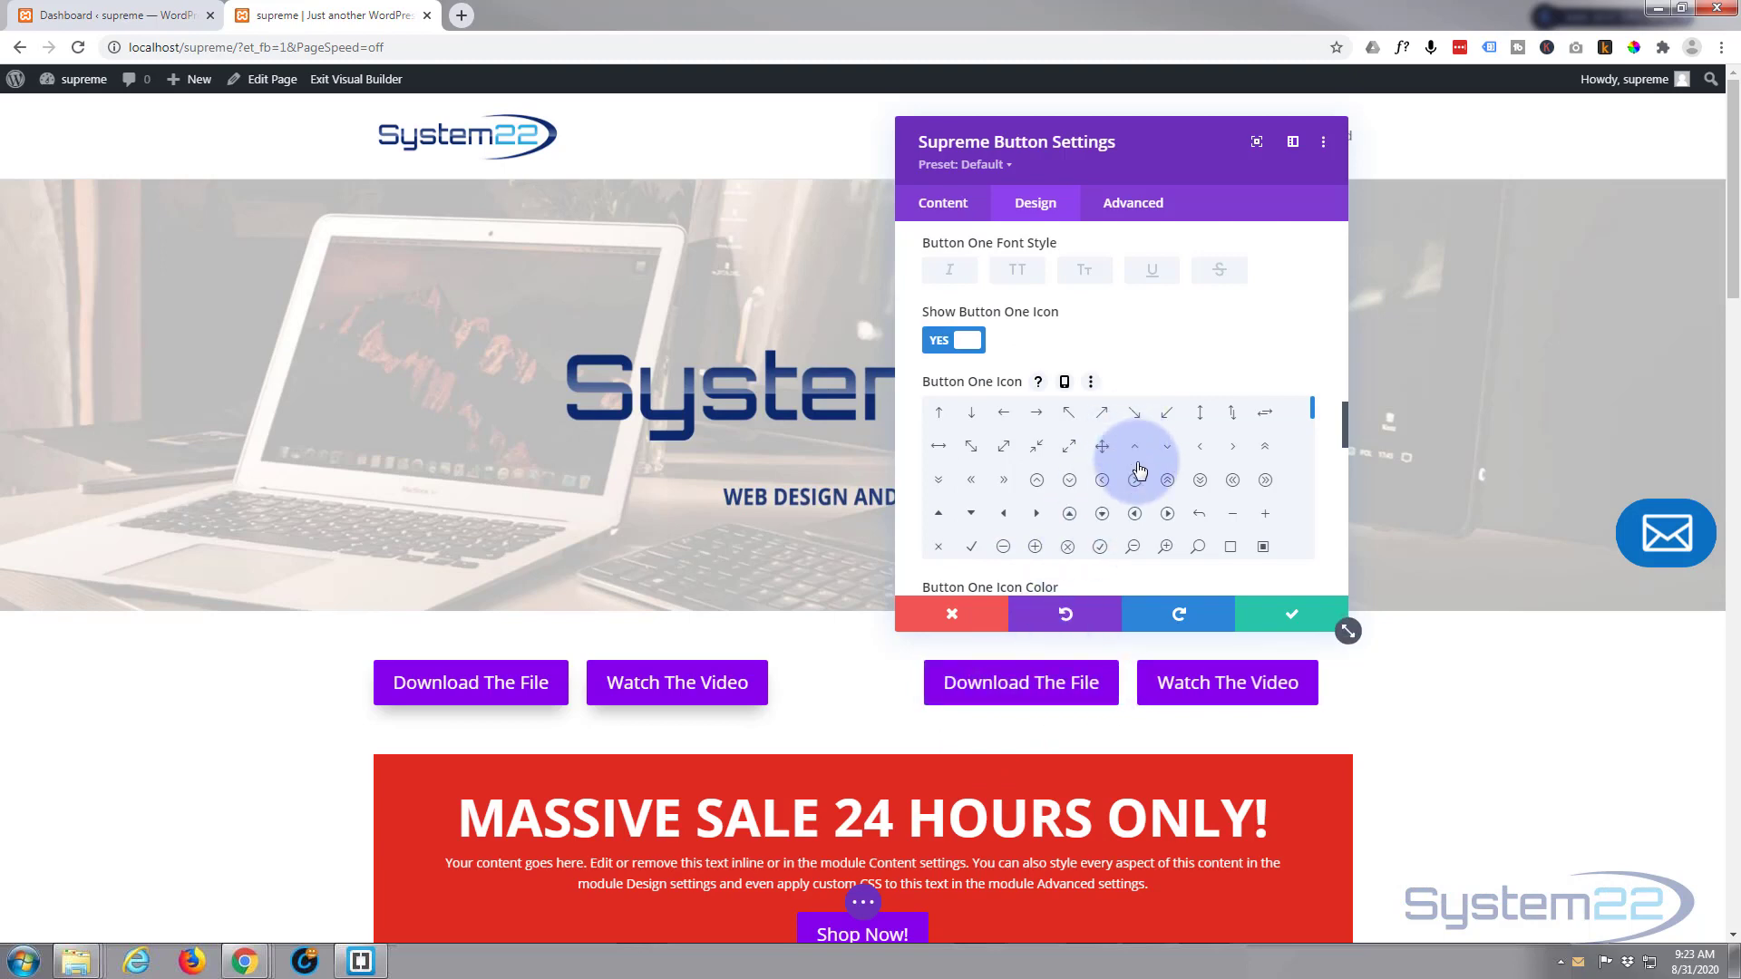
scroll(1140, 469, "down", 1)
scroll(1139, 469, "down", 1)
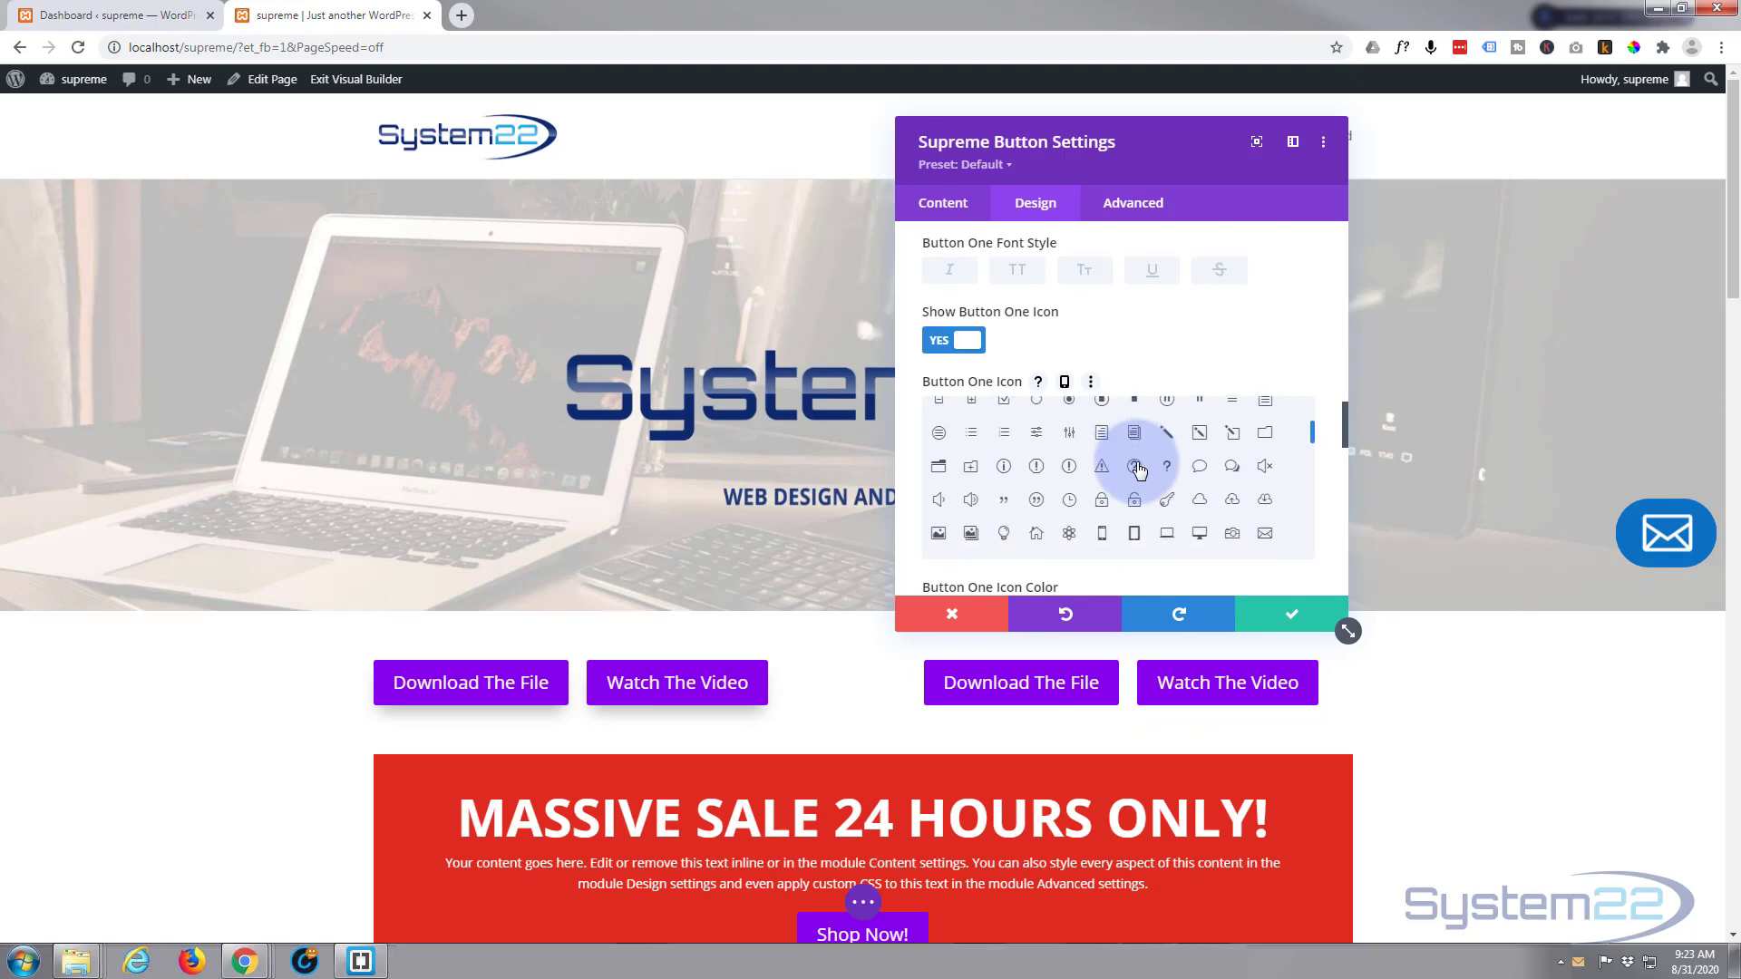
left_click(1267, 502)
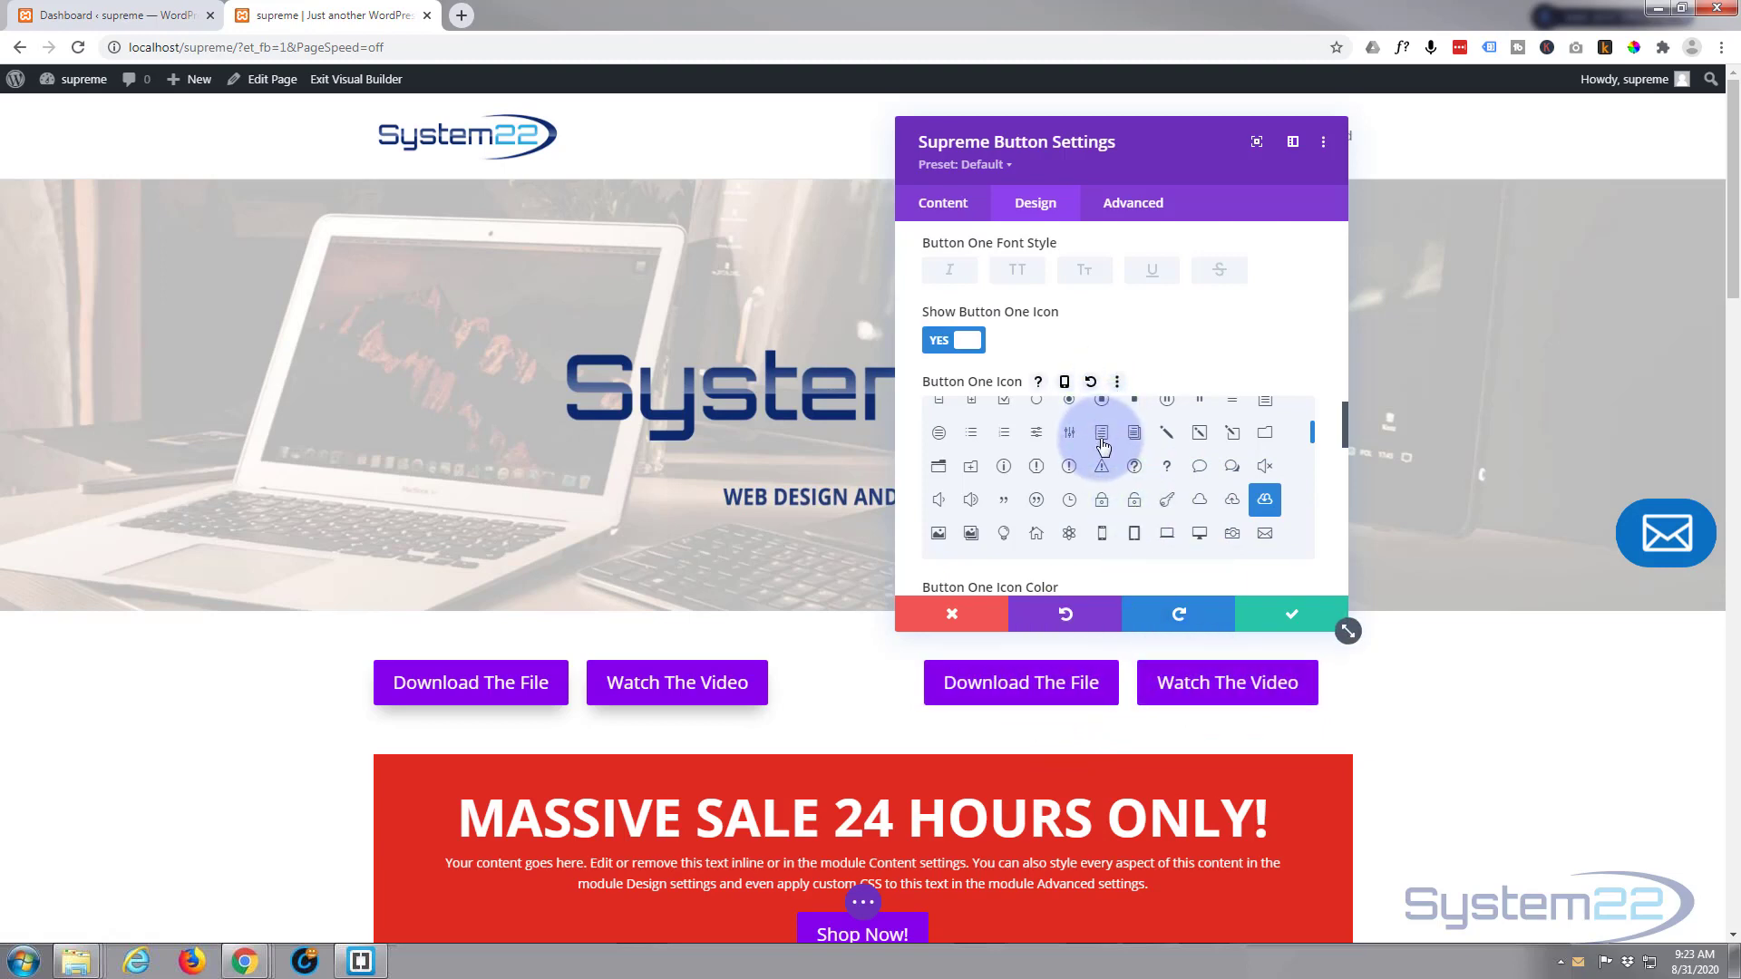
Step: Apply the bottom-edge box shadow preset to Button One, with 0px horizontal and 12px vertical position
scroll(1068, 362, "down", 3)
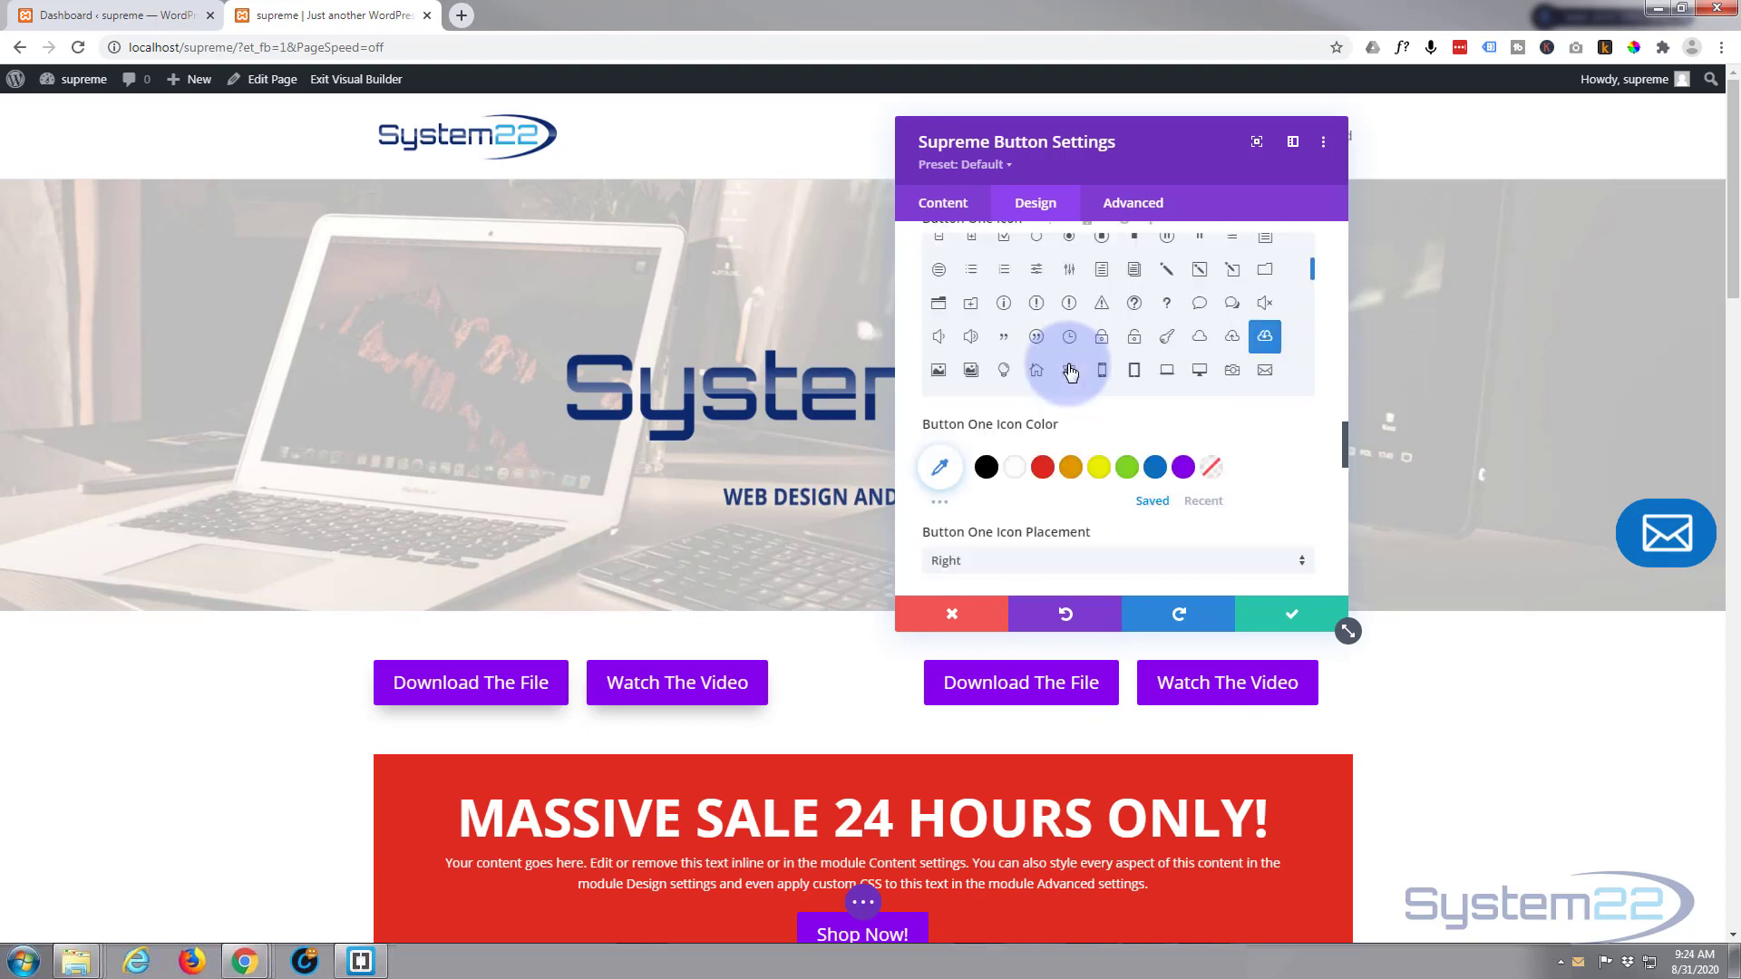
scroll(1055, 466, "down", 4)
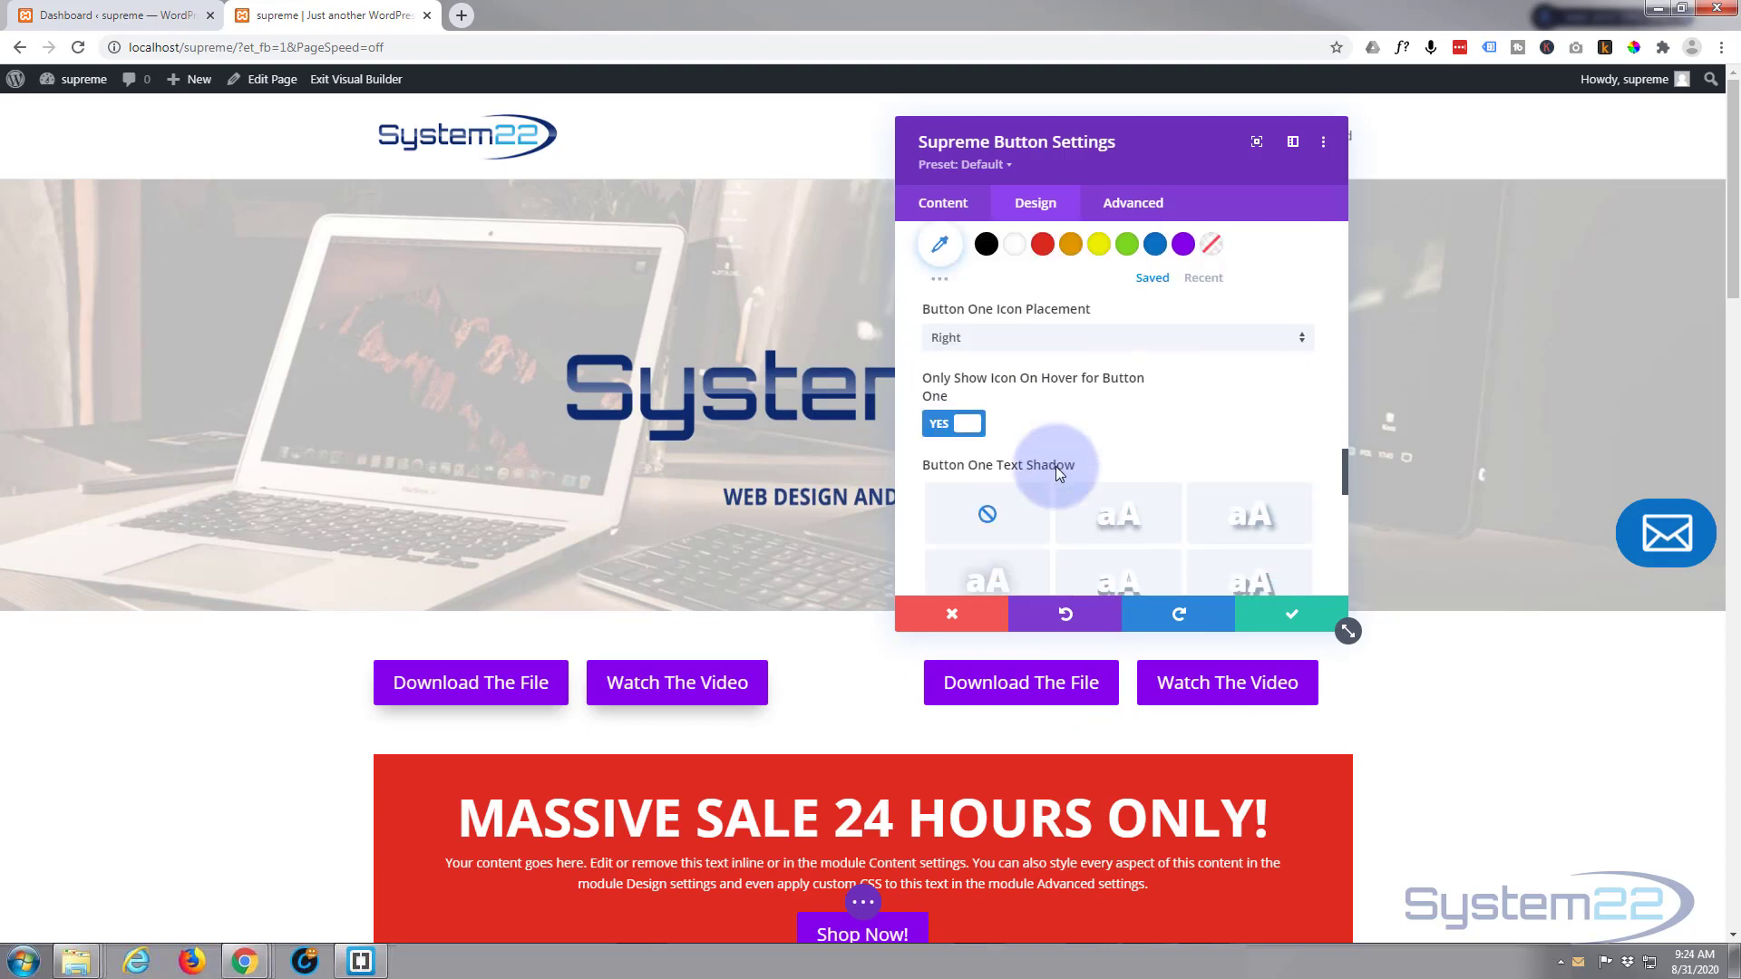
scroll(1058, 473, "down", 7)
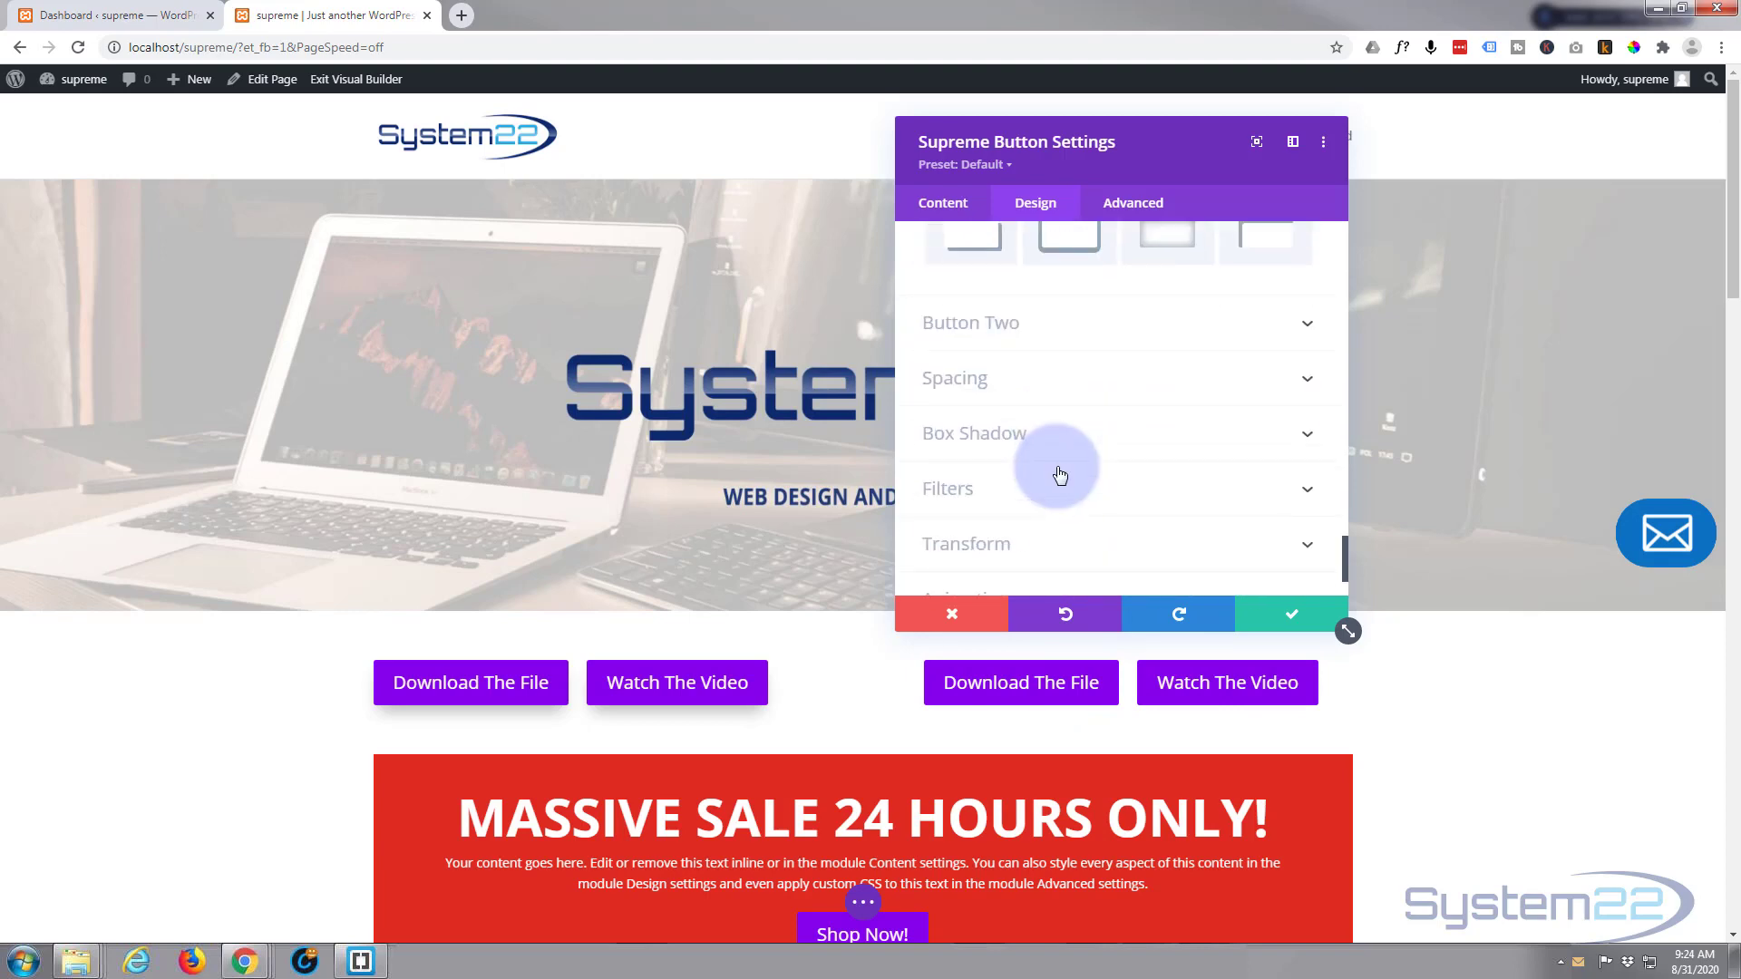
scroll(1212, 374, "up", 2)
left_click(1273, 358)
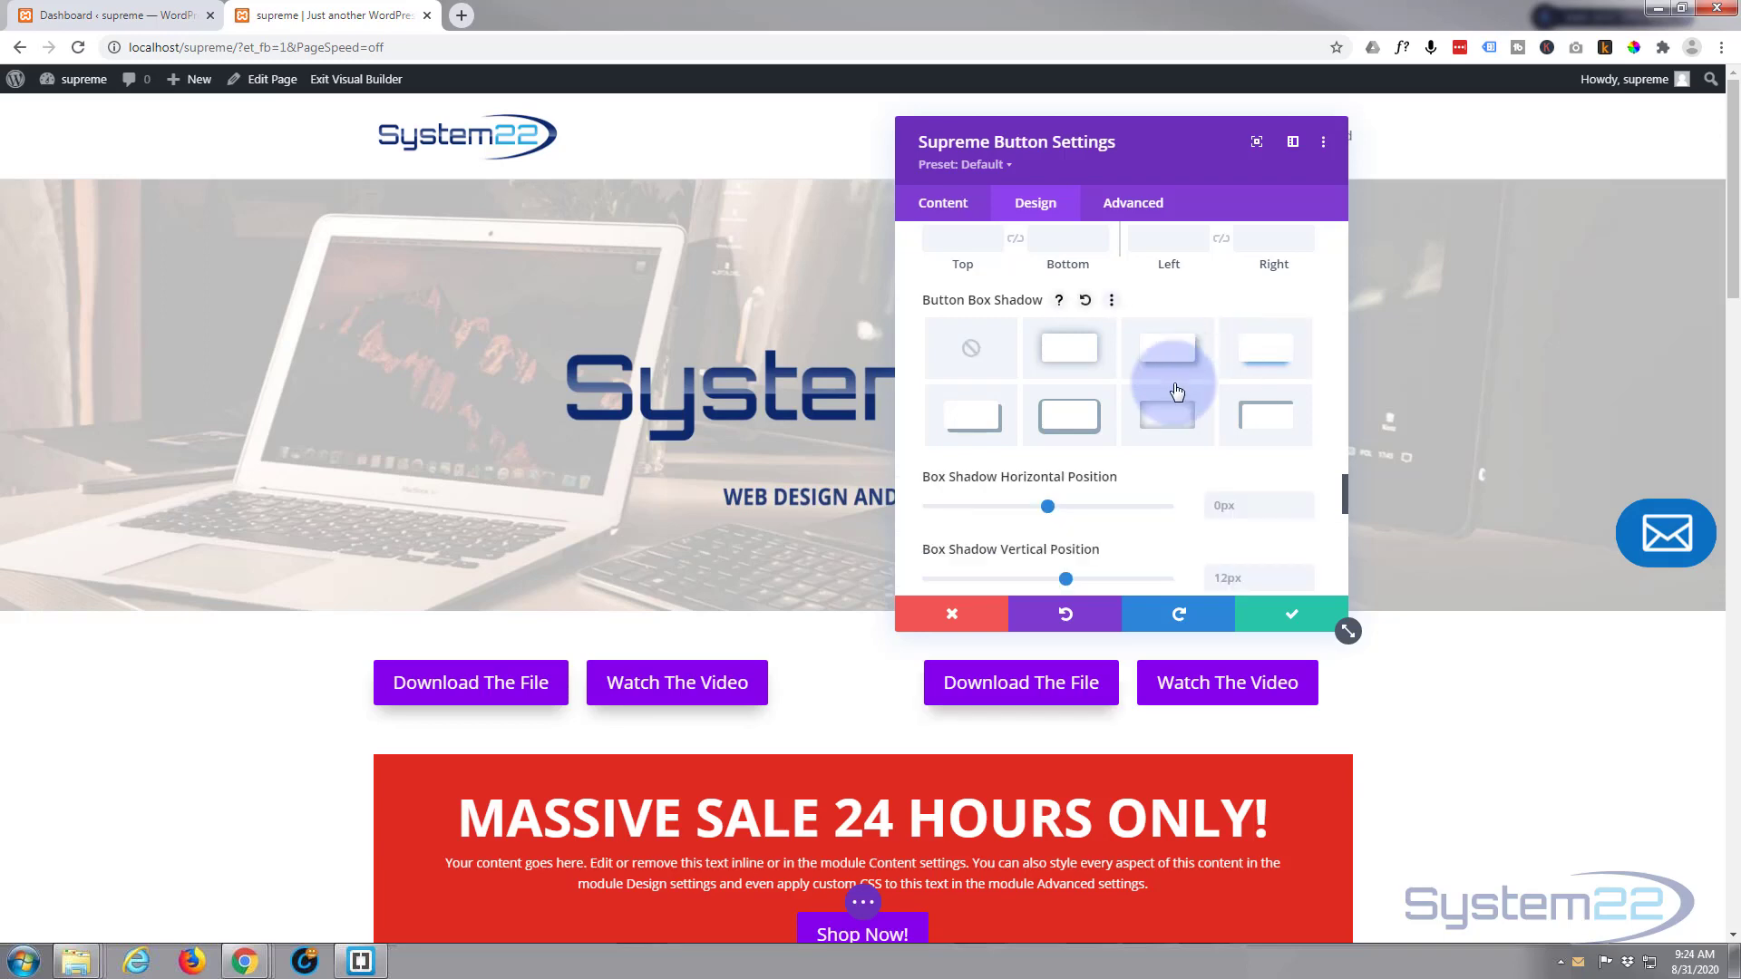
Step: Enable custom styles for Button Two in the module's design settings
scroll(1121, 419, "down", 5)
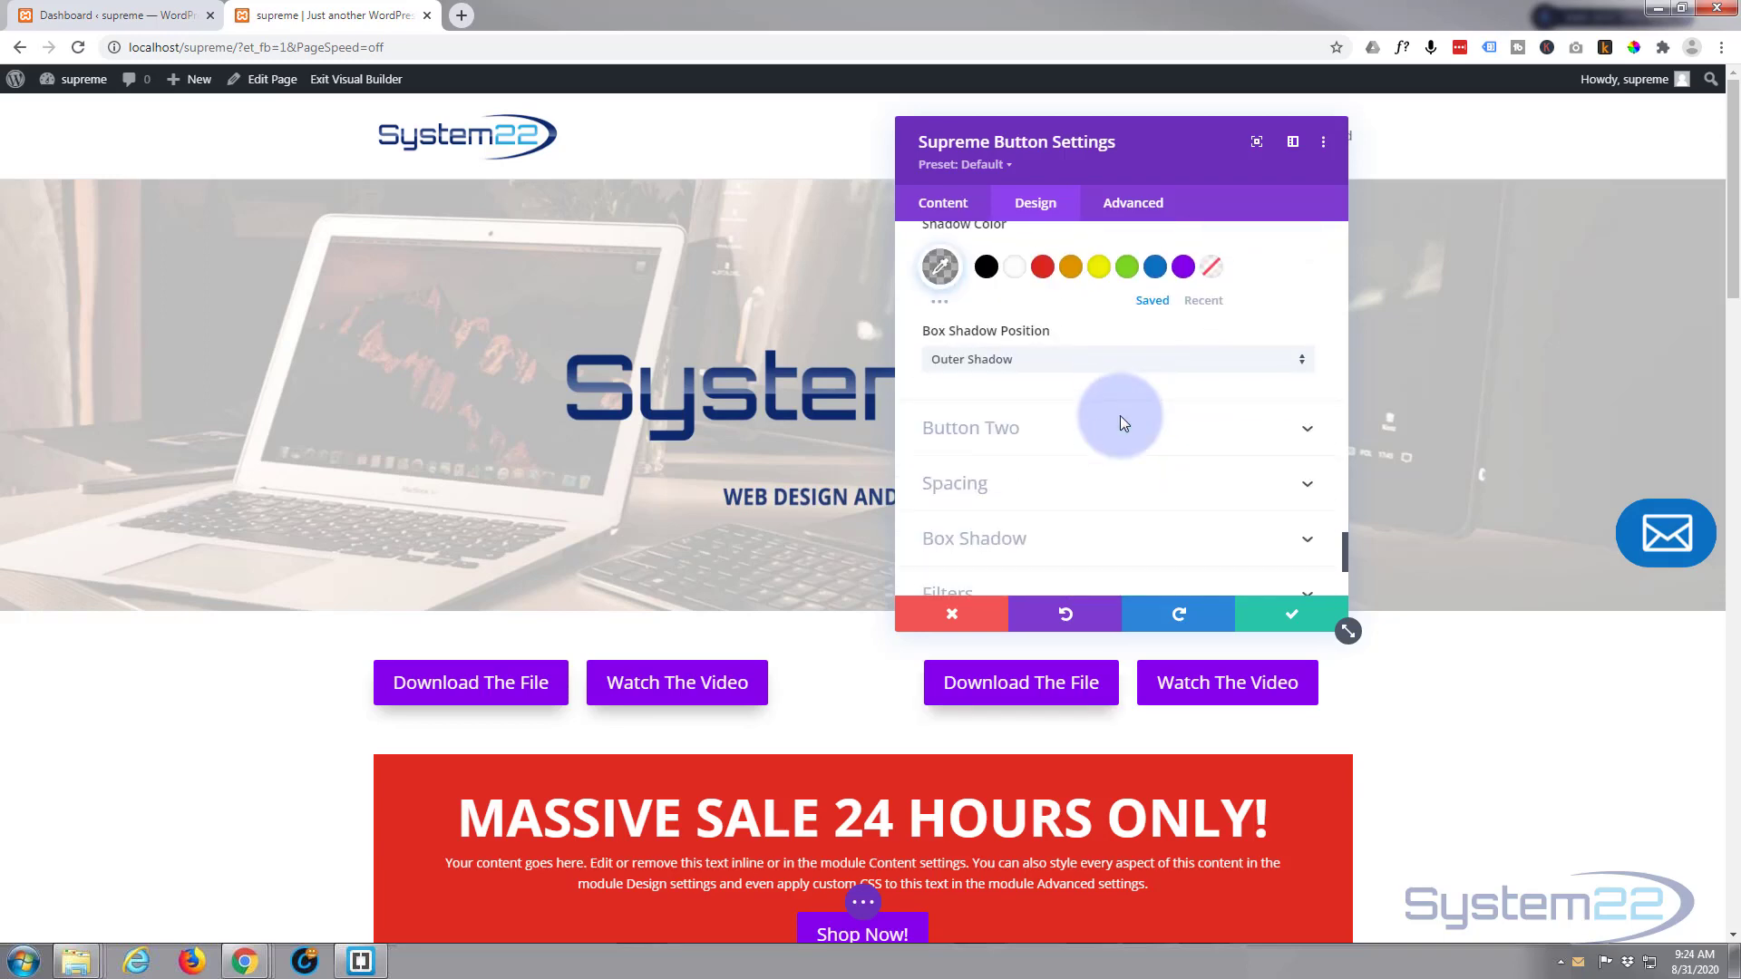
left_click(1116, 432)
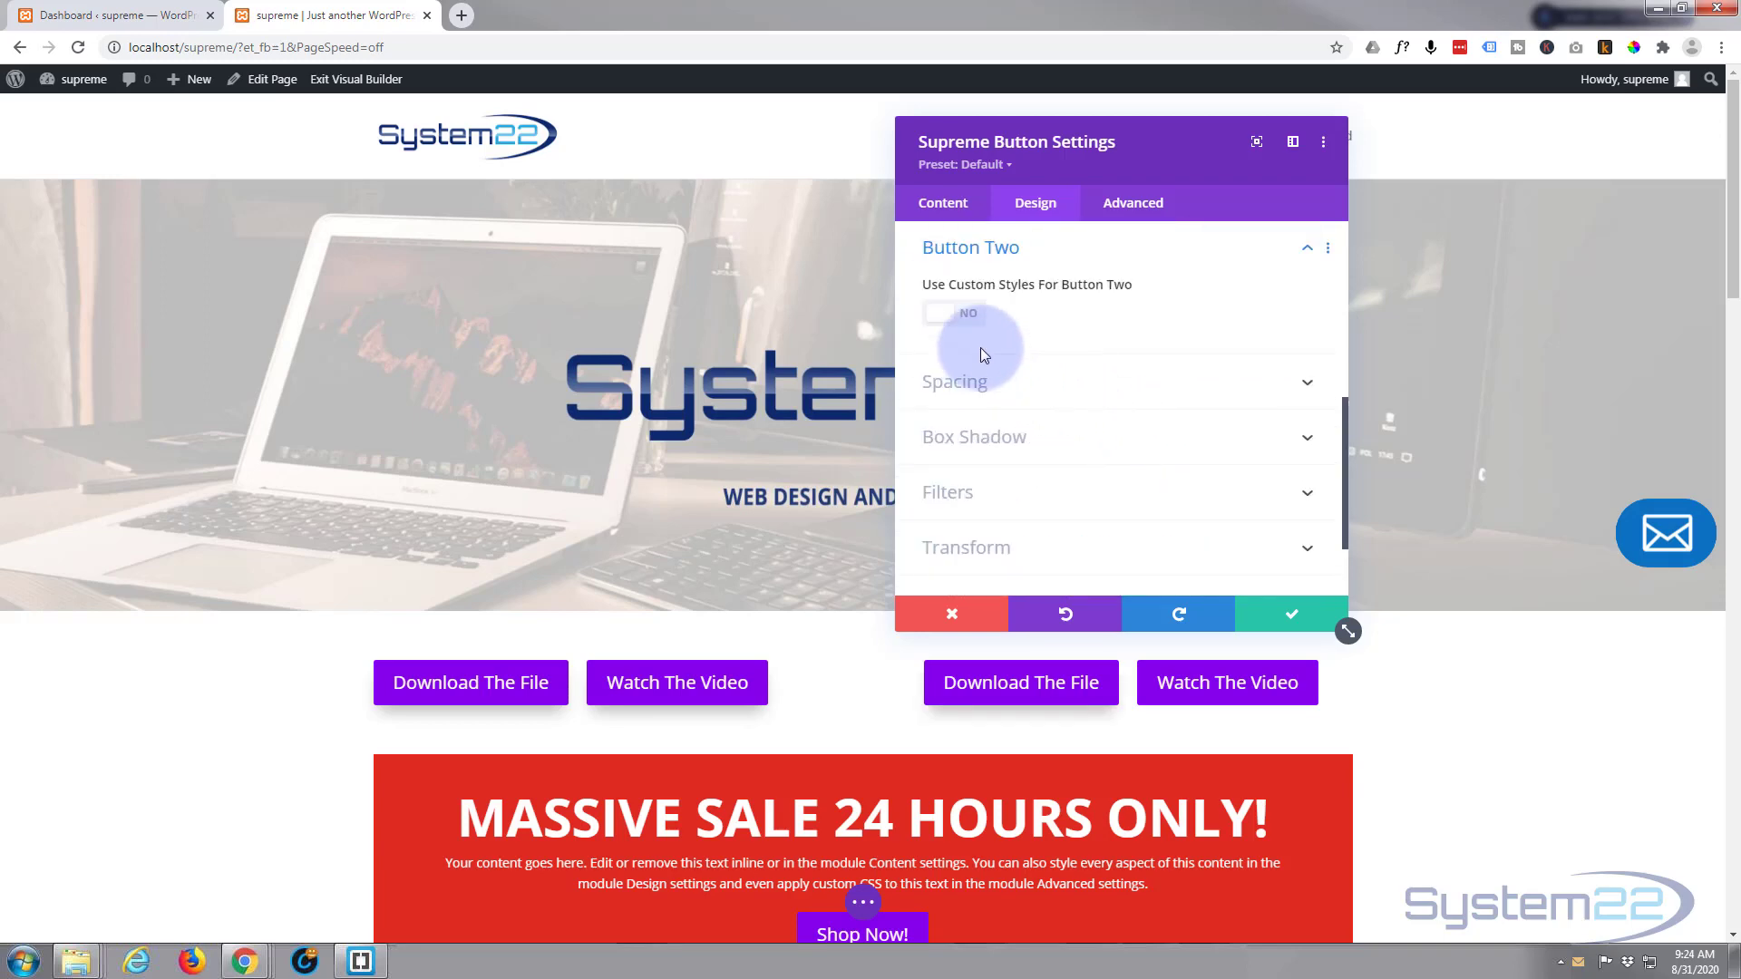
left_click(967, 315)
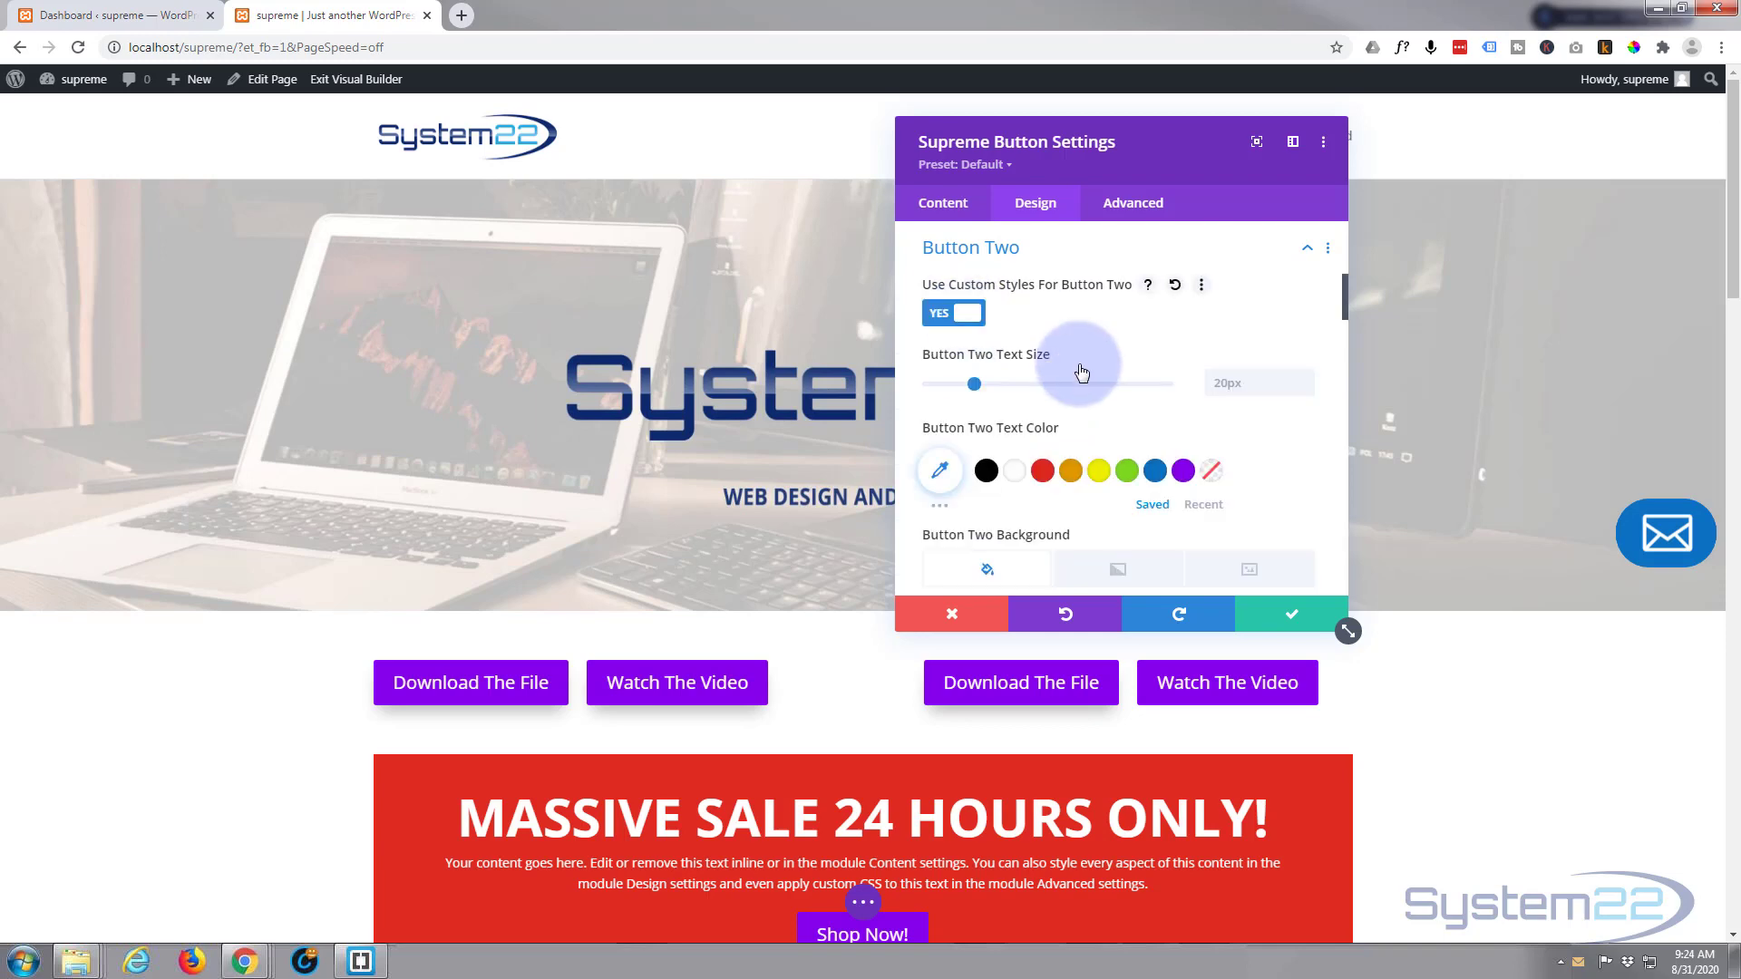
Step: Assign the solid square YouTube play icon to Button Two
scroll(1079, 372, "down", 8)
scroll(1065, 426, "down", 6)
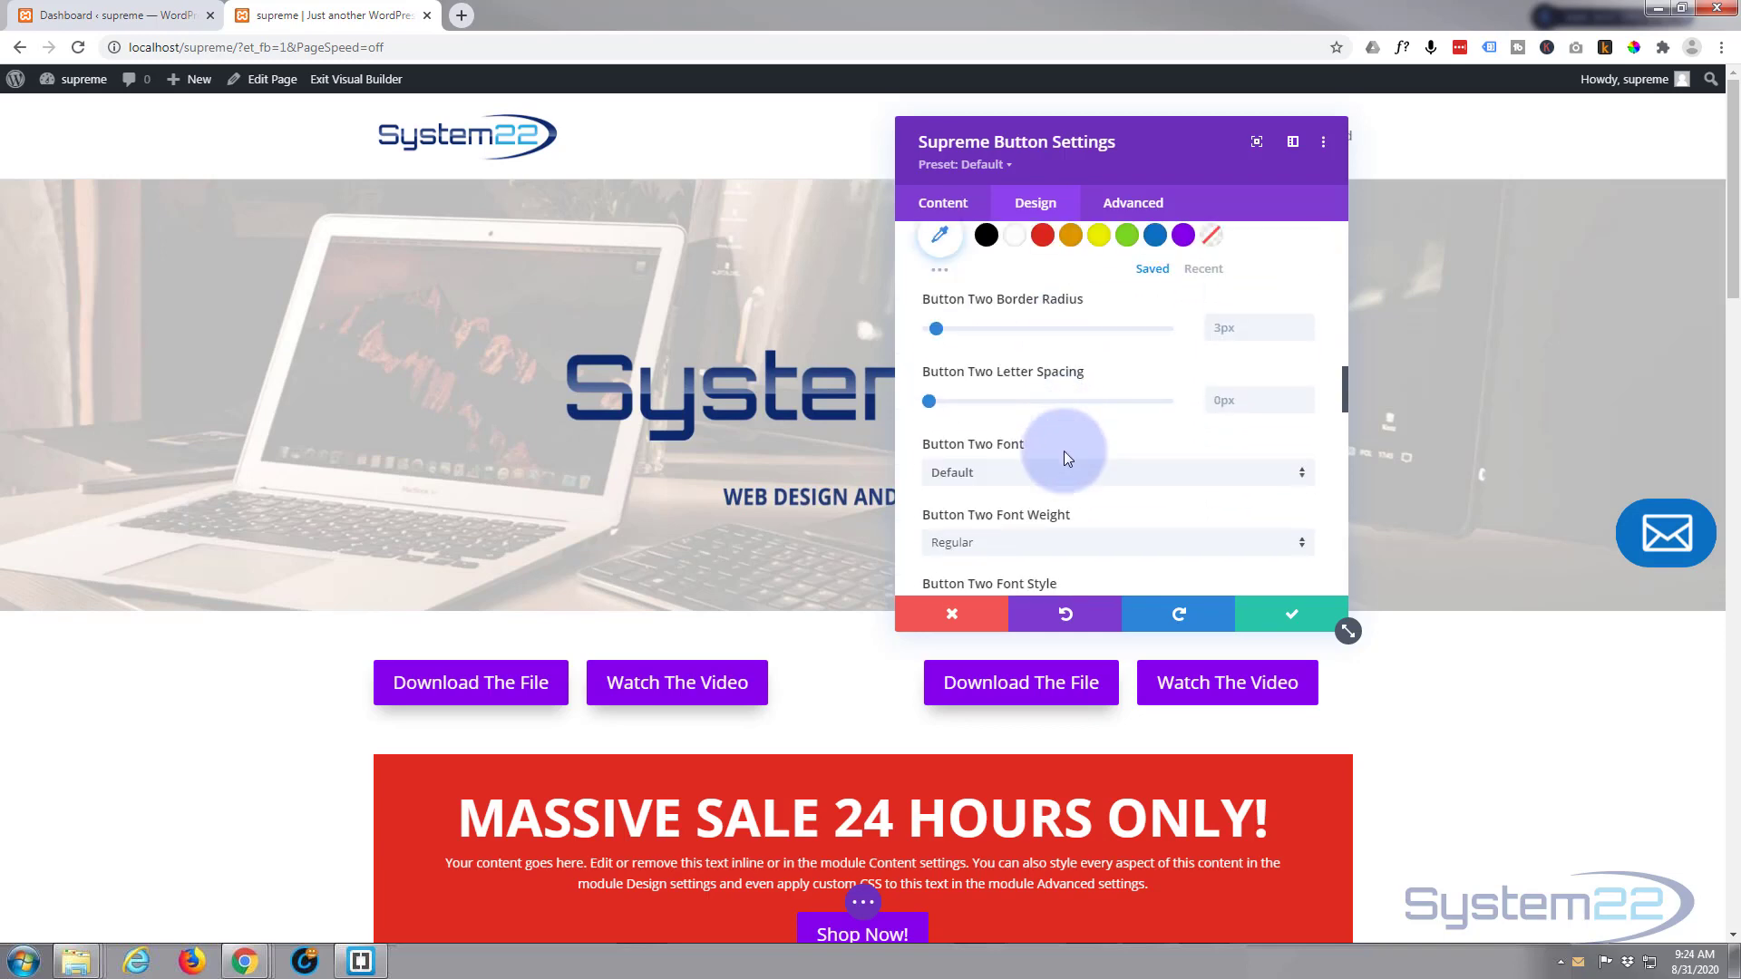
scroll(1168, 396, "down", 5)
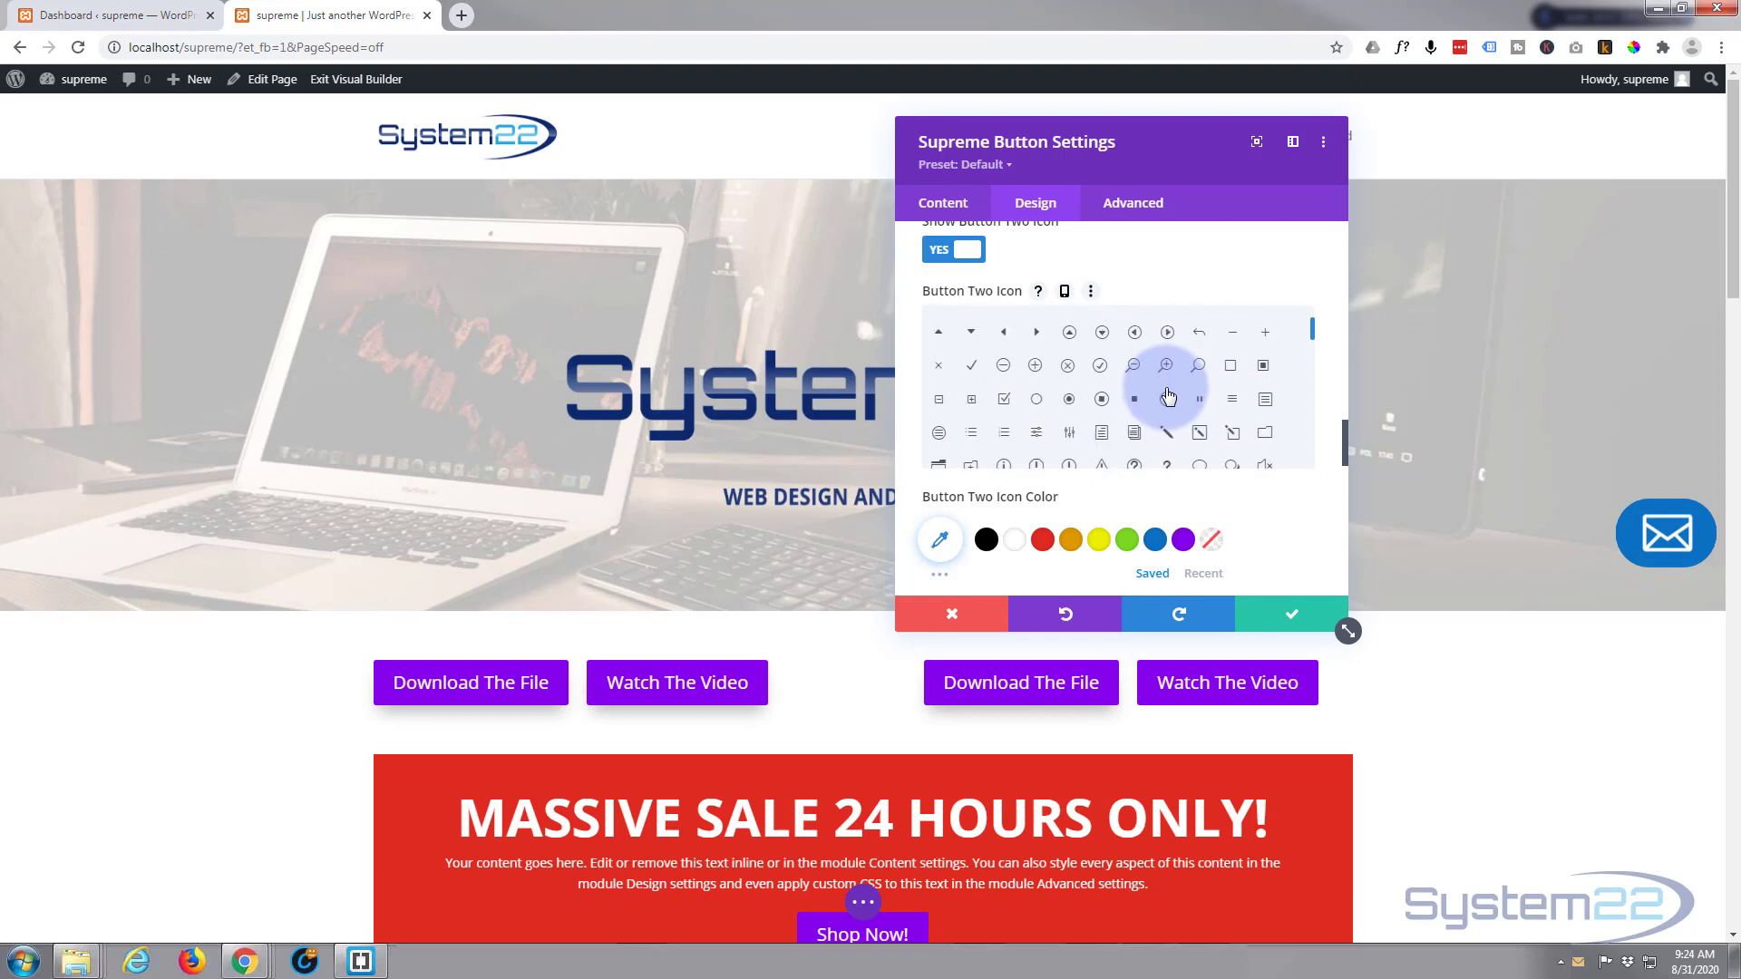
scroll(1168, 396, "down", 5)
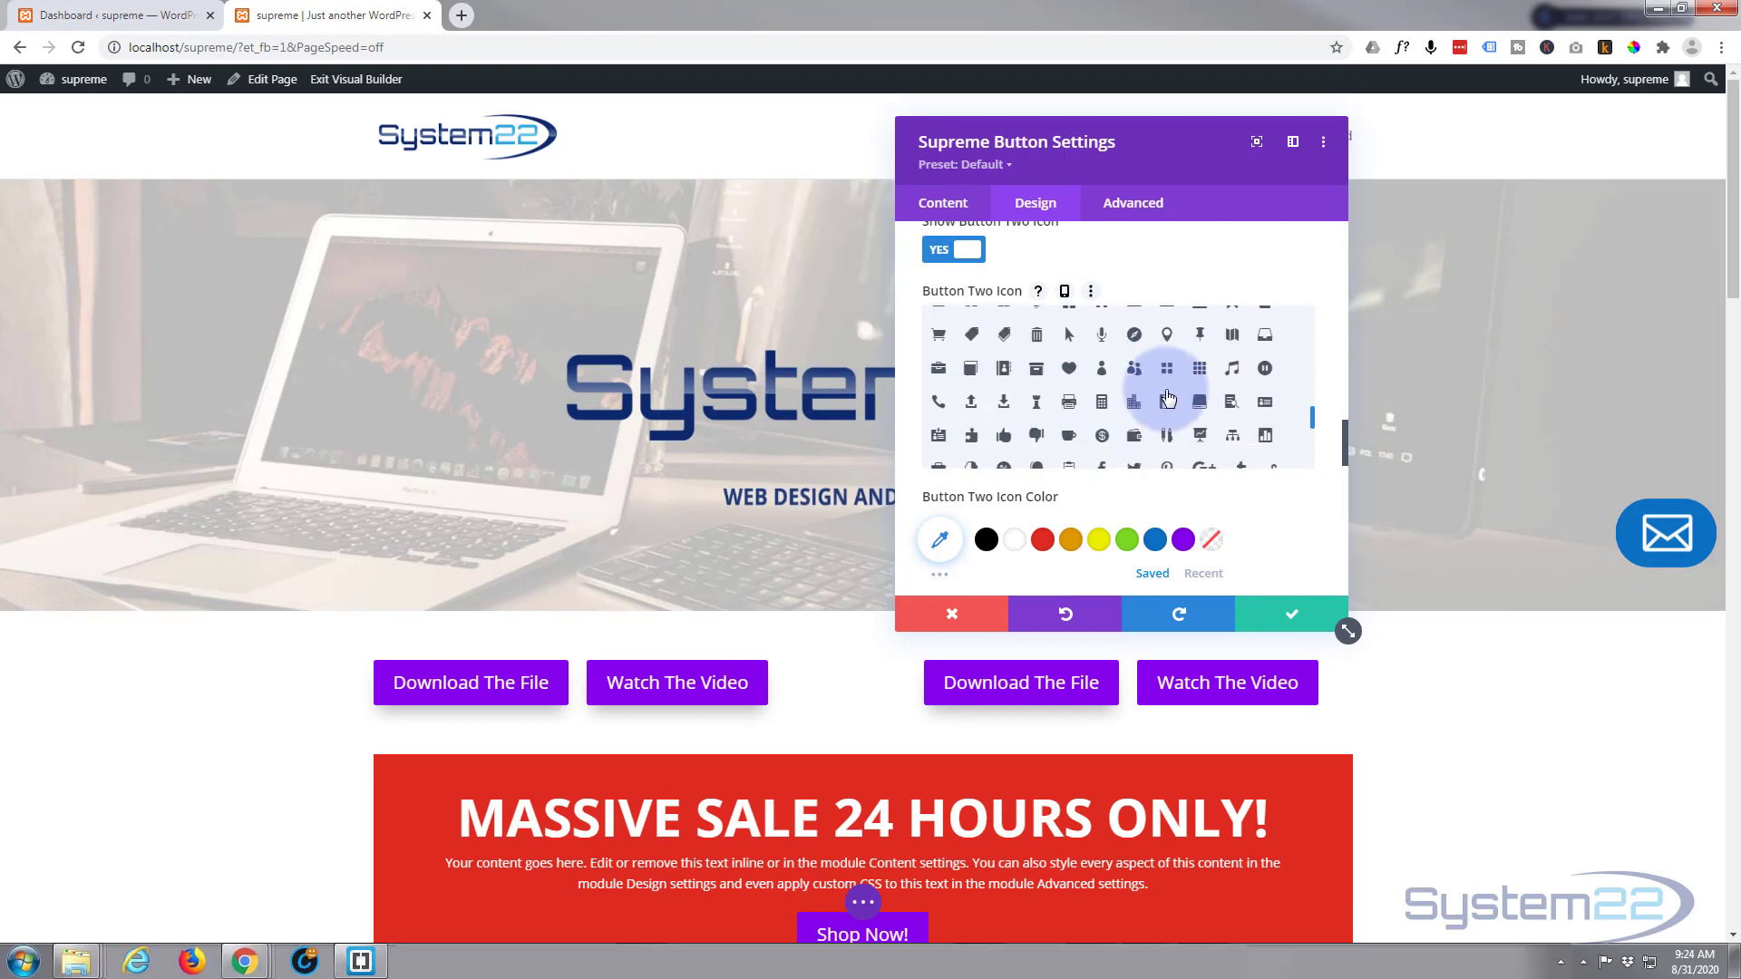
scroll(1167, 396, "down", 1)
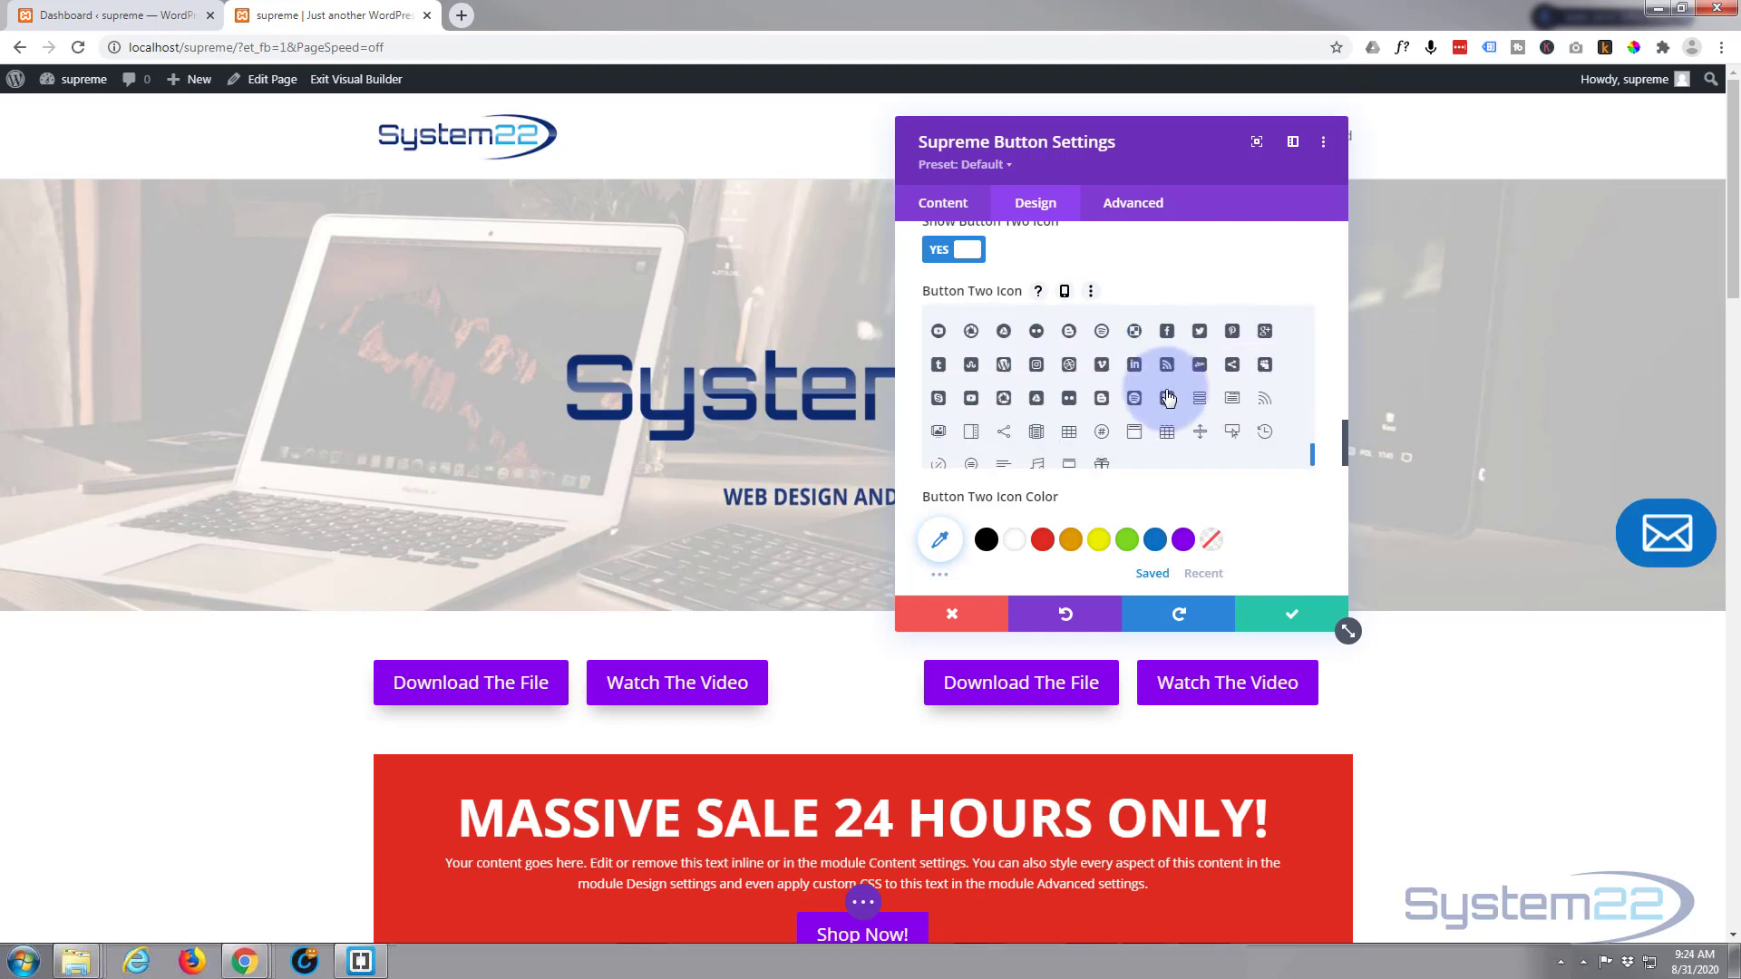
left_click(971, 400)
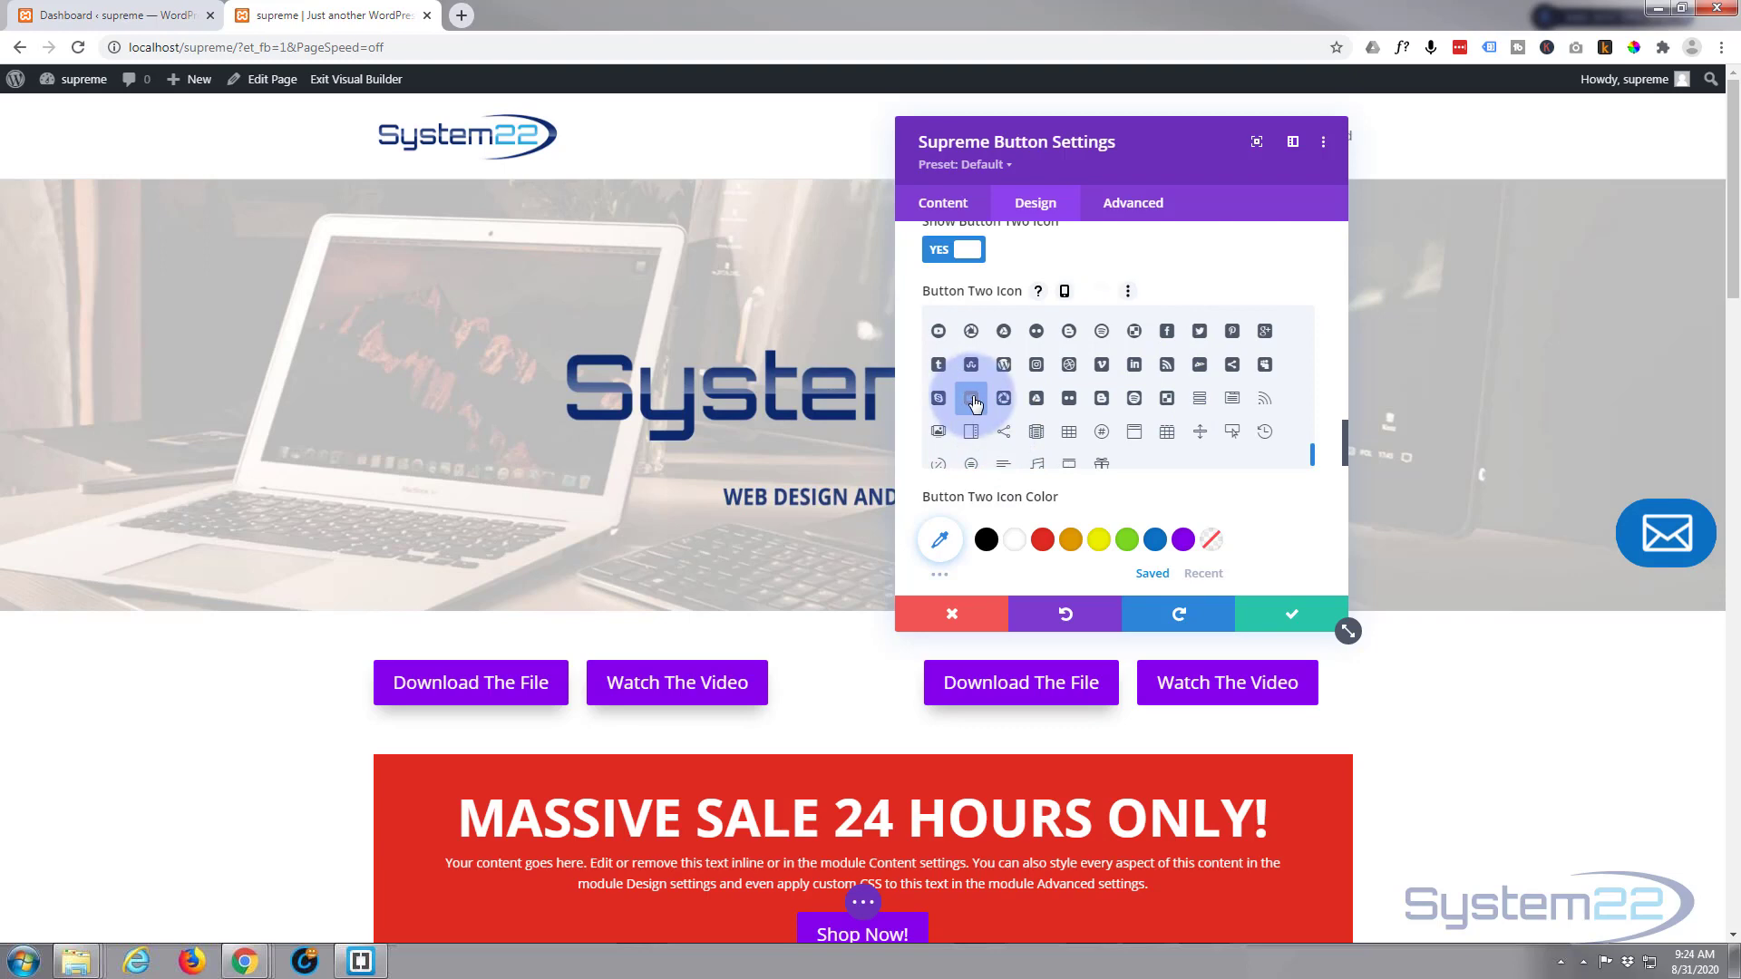
scroll(1114, 462, "down", 1)
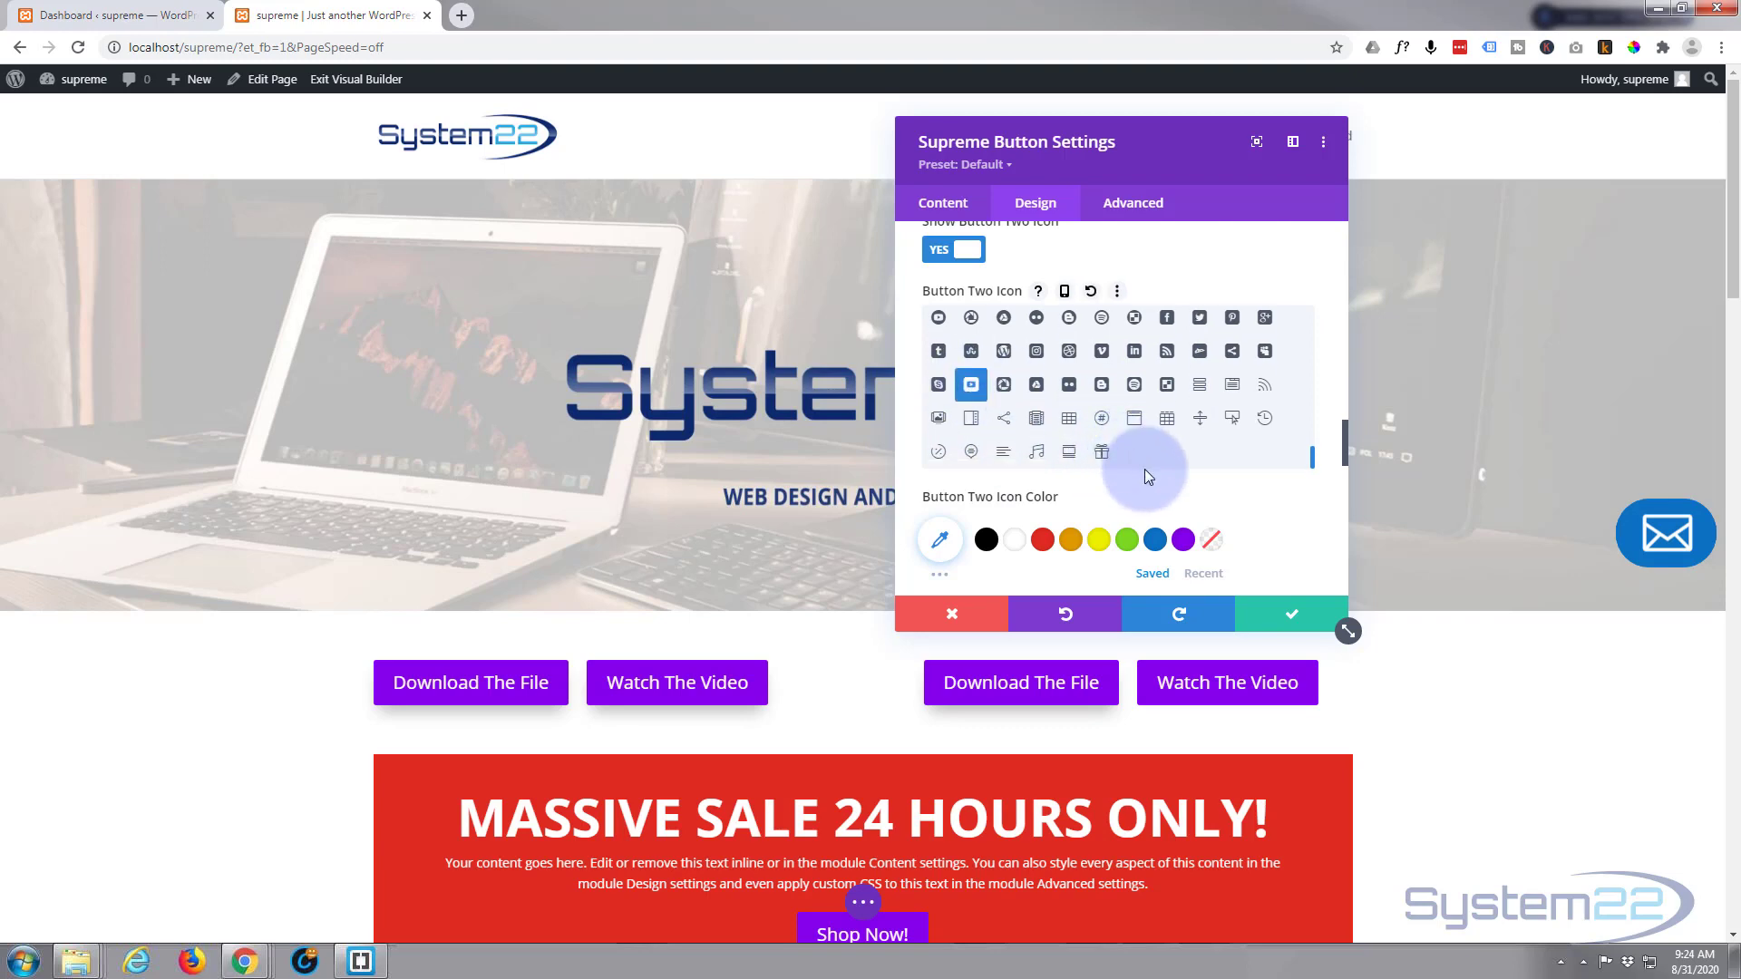
Step: Apply the bottom-edge box shadow preset to Button Two
scroll(1249, 500, "down", 5)
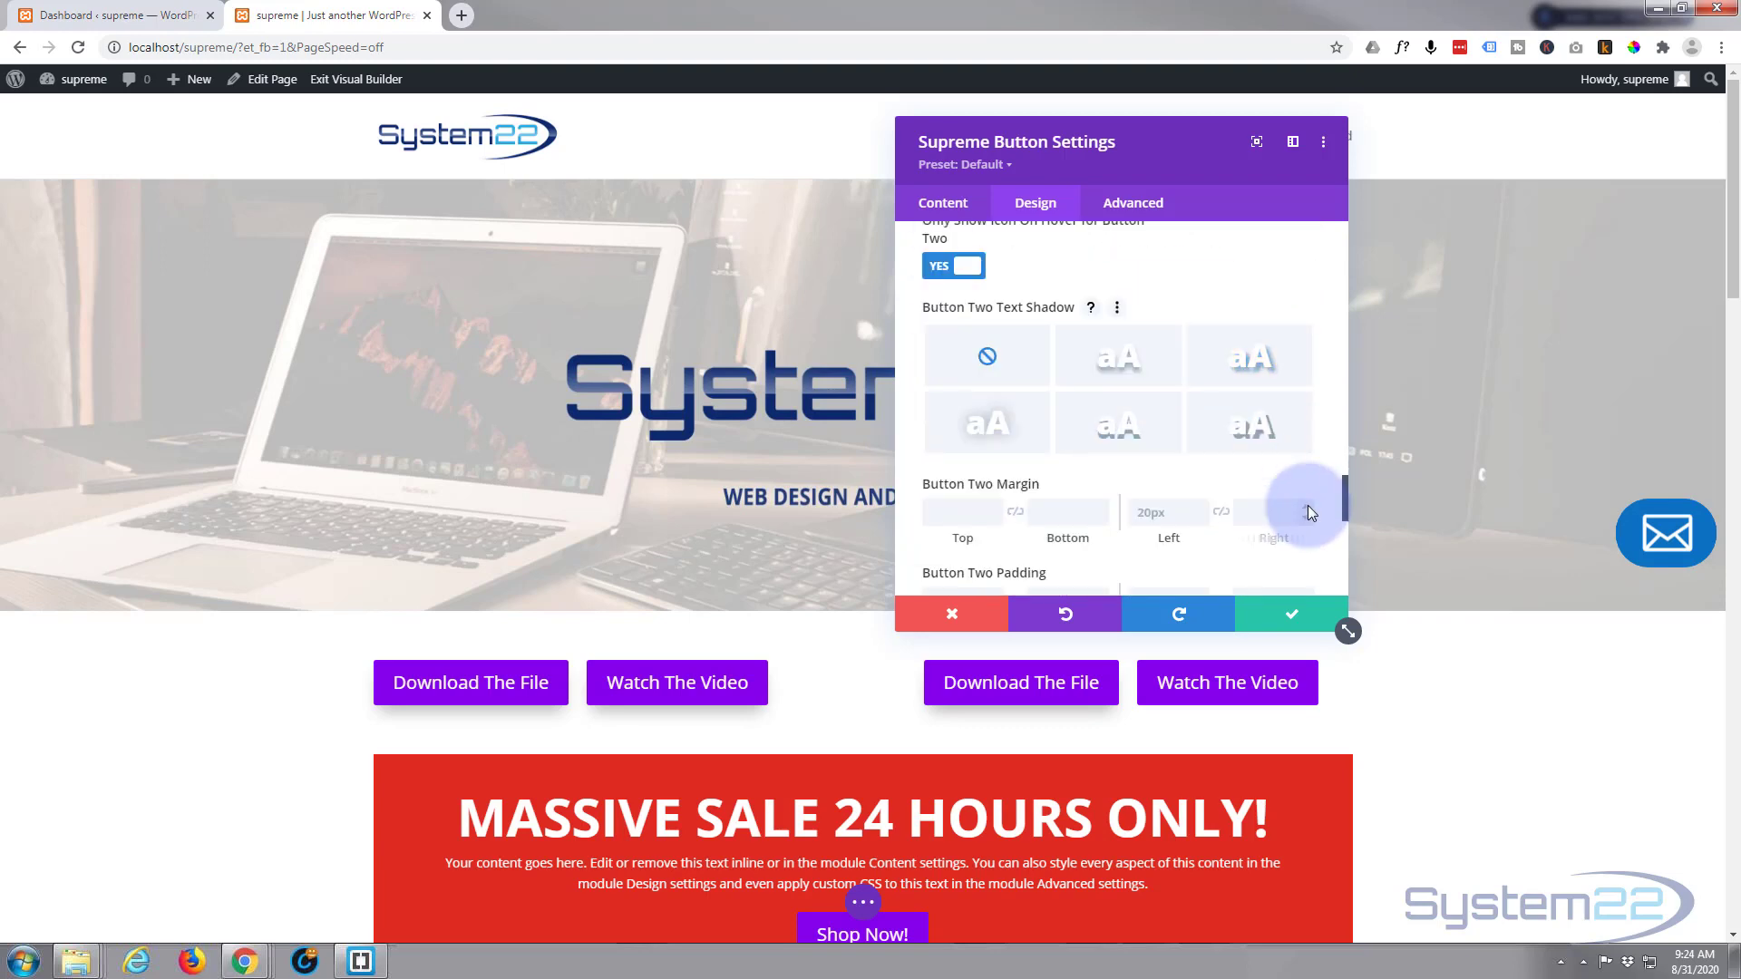
scroll(1308, 510, "down", 5)
scroll(1265, 494, "up", 2)
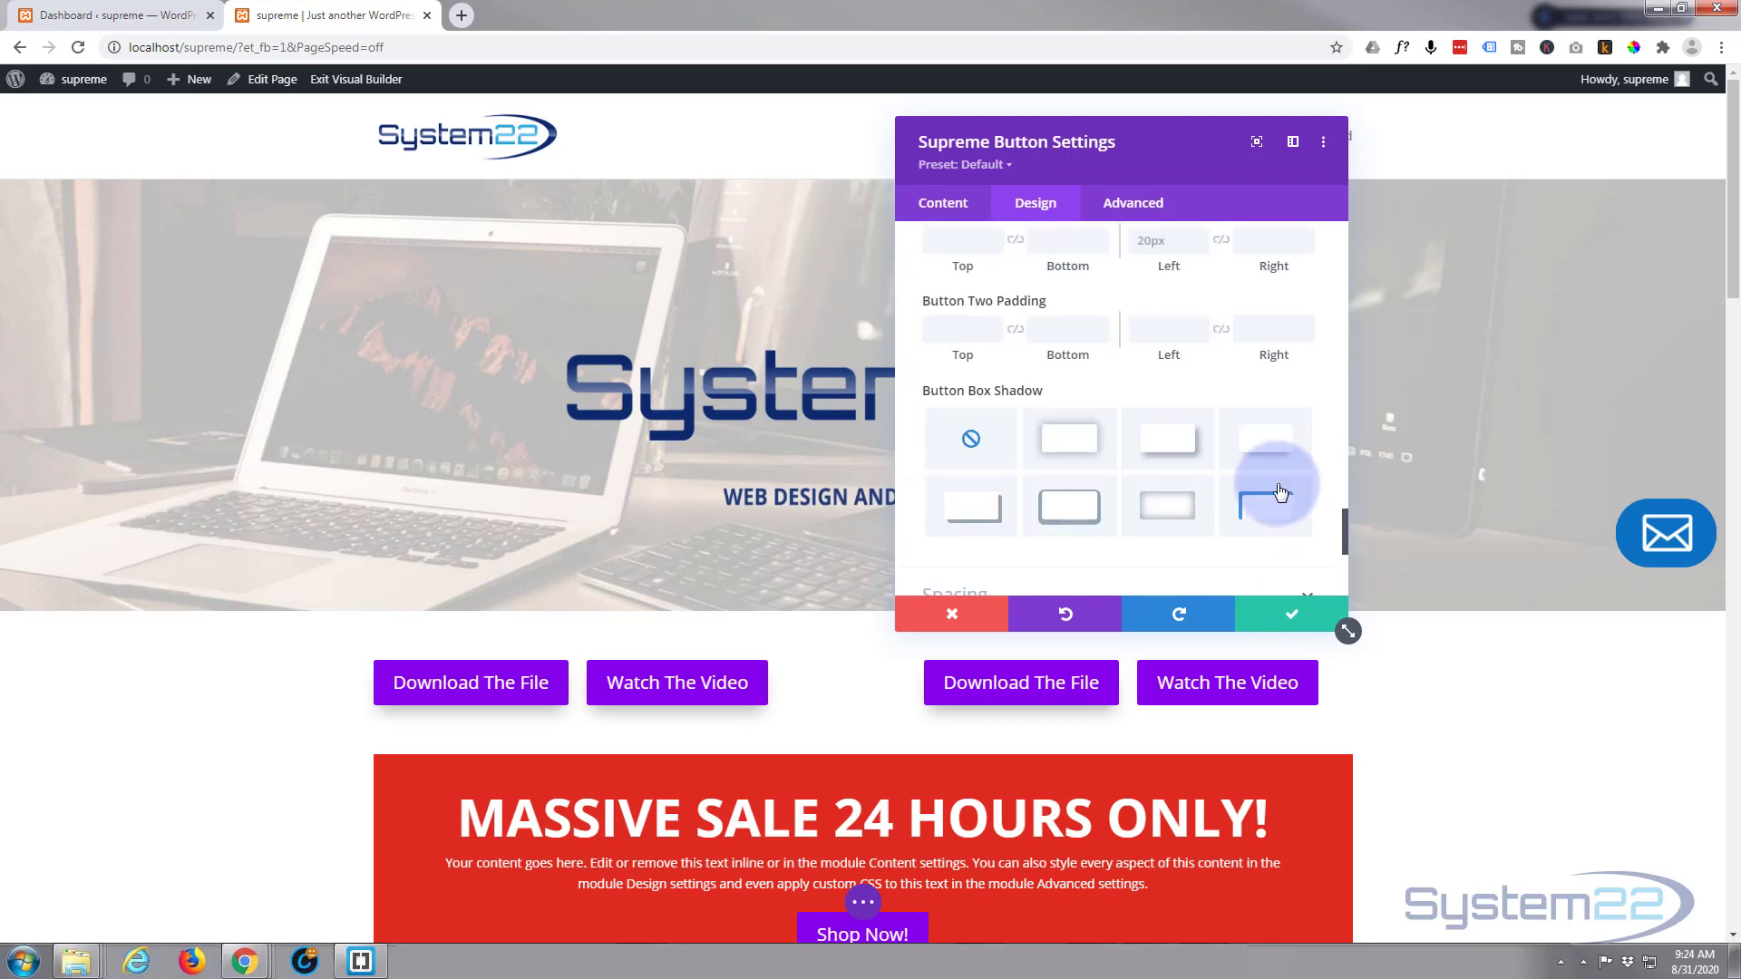
left_click(1262, 447)
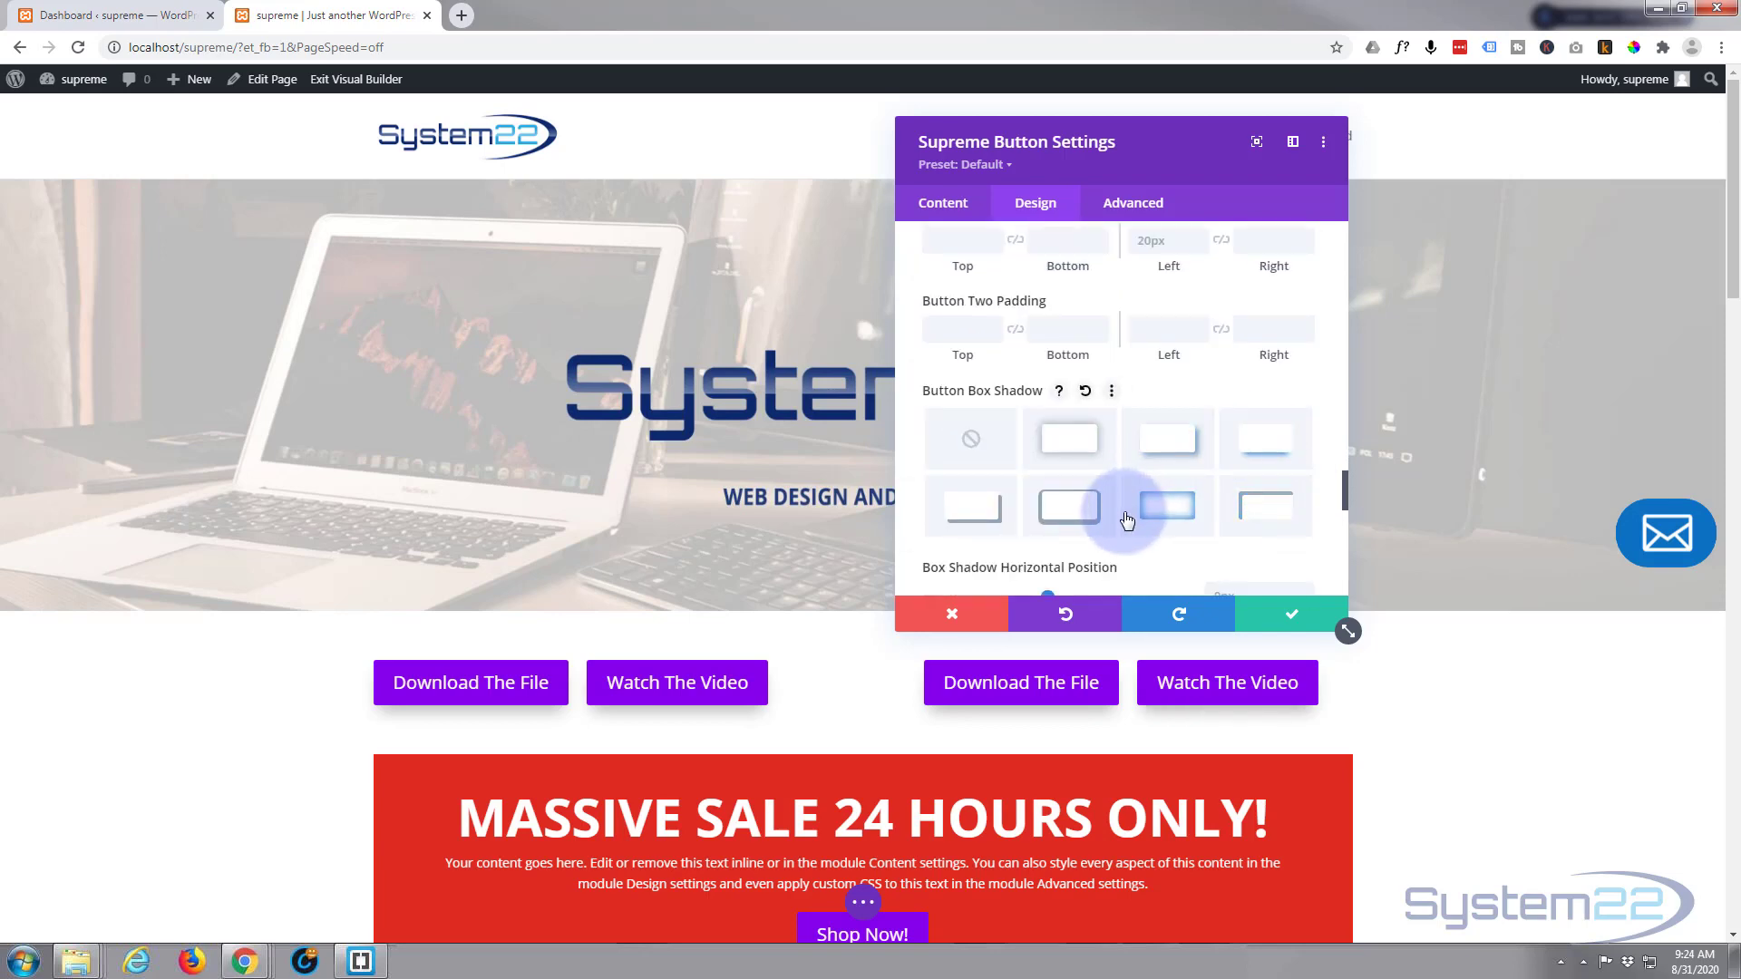
Step: Save the button module and page changes, and exit the visual builder to the live page
left_click(1294, 614)
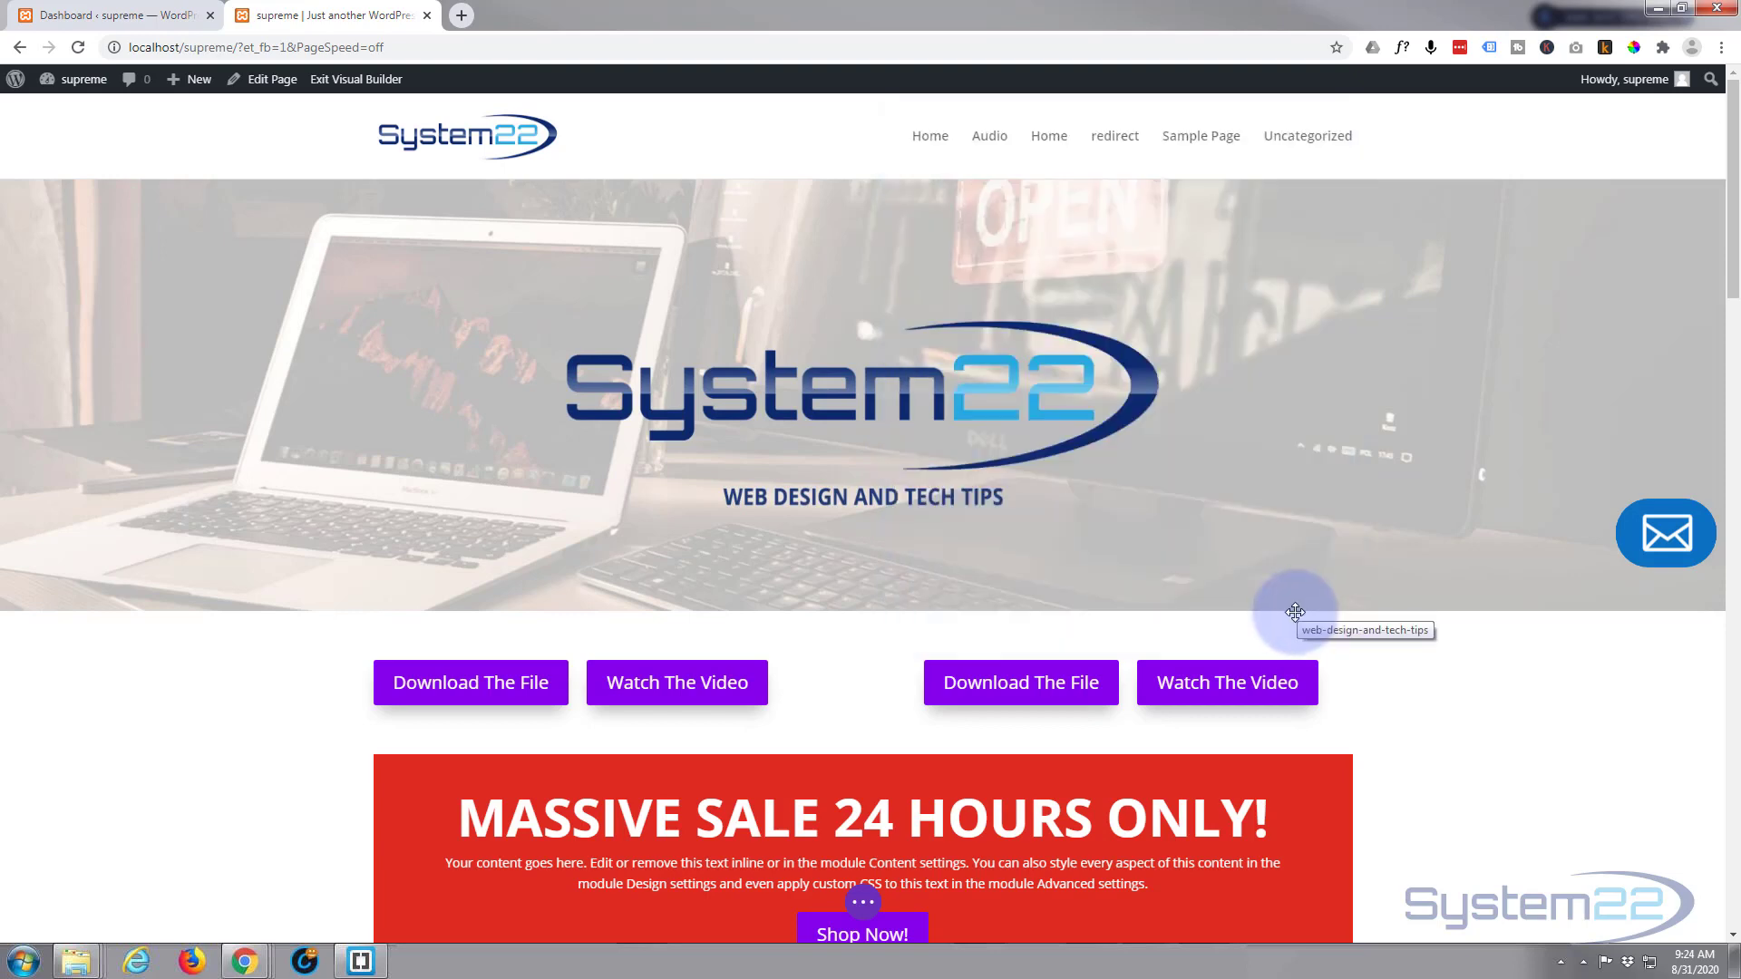
left_click(868, 912)
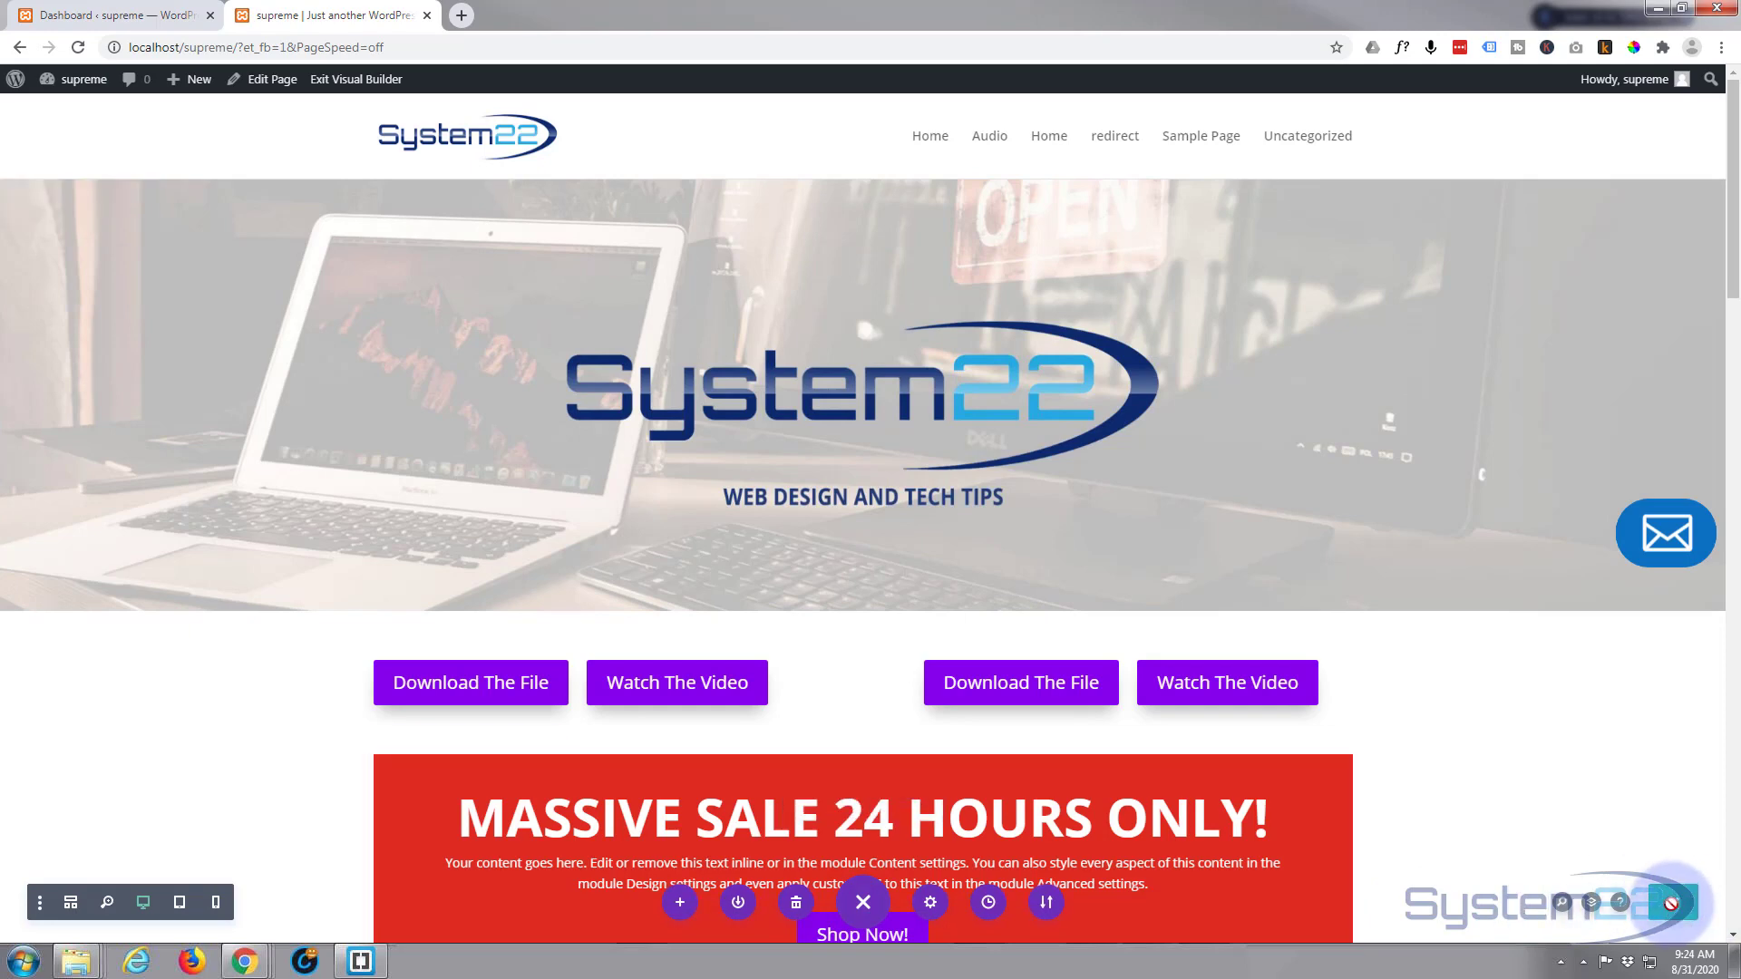
left_click(340, 80)
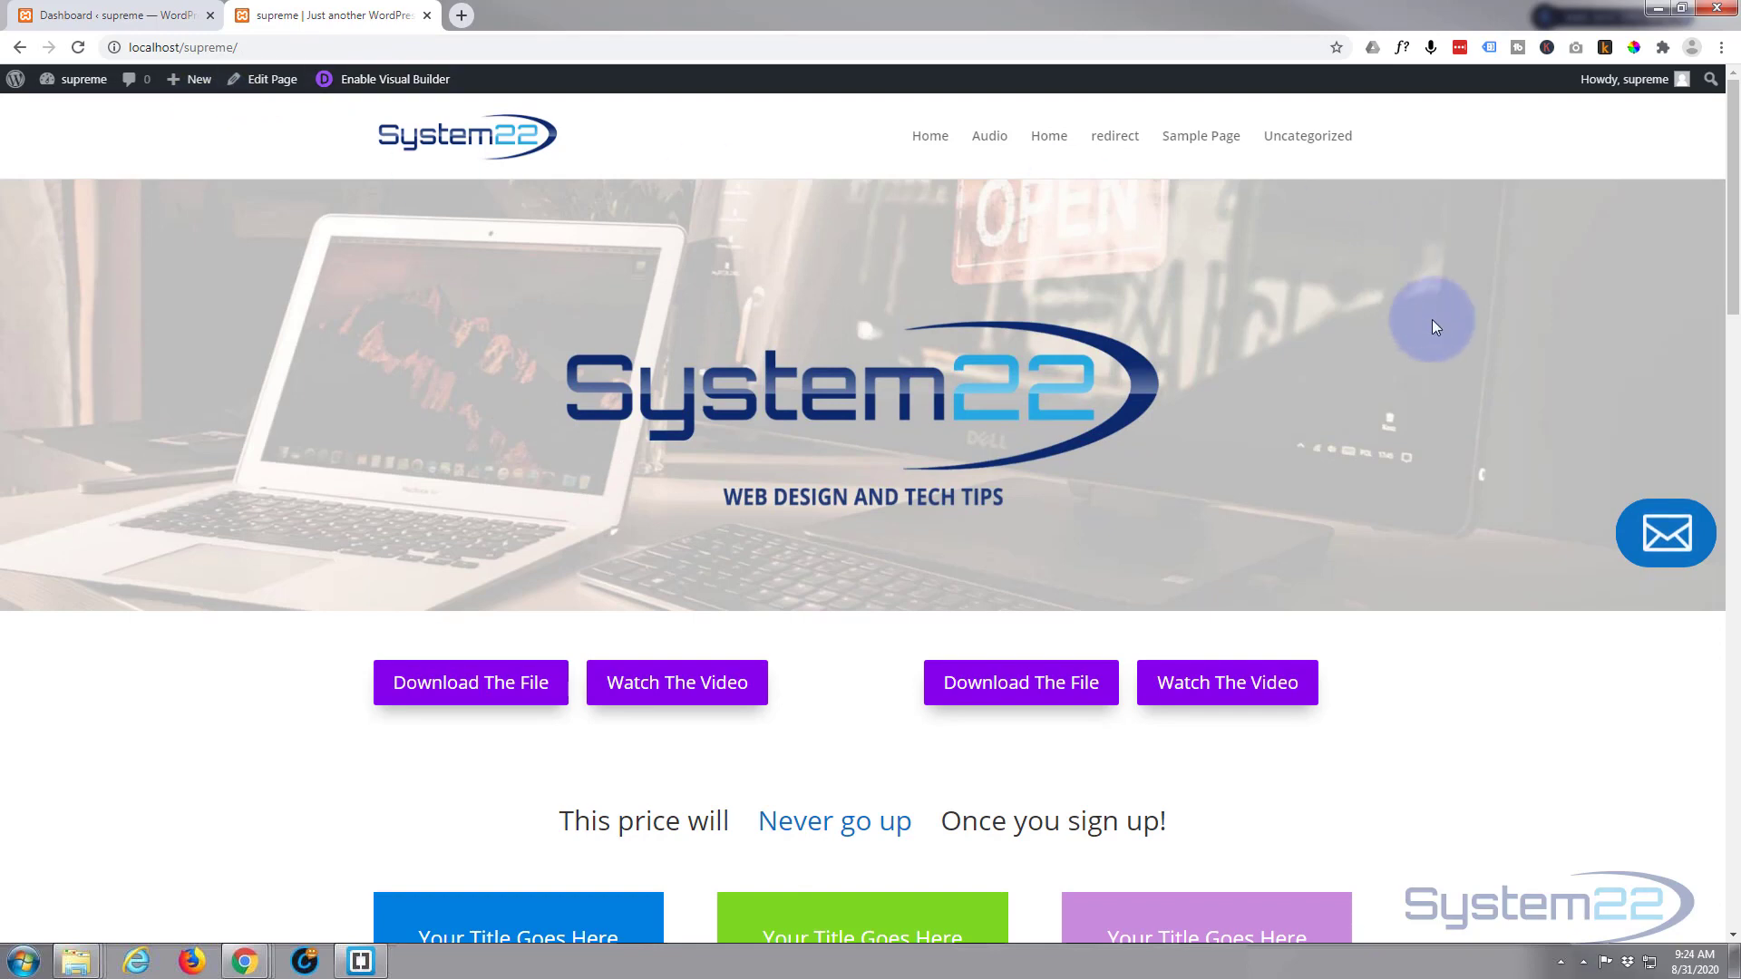
Step: Test the new dual button module on the live page by downloading the file and playing the lightbox video, closing it when done
scroll(1206, 312, "down", 3)
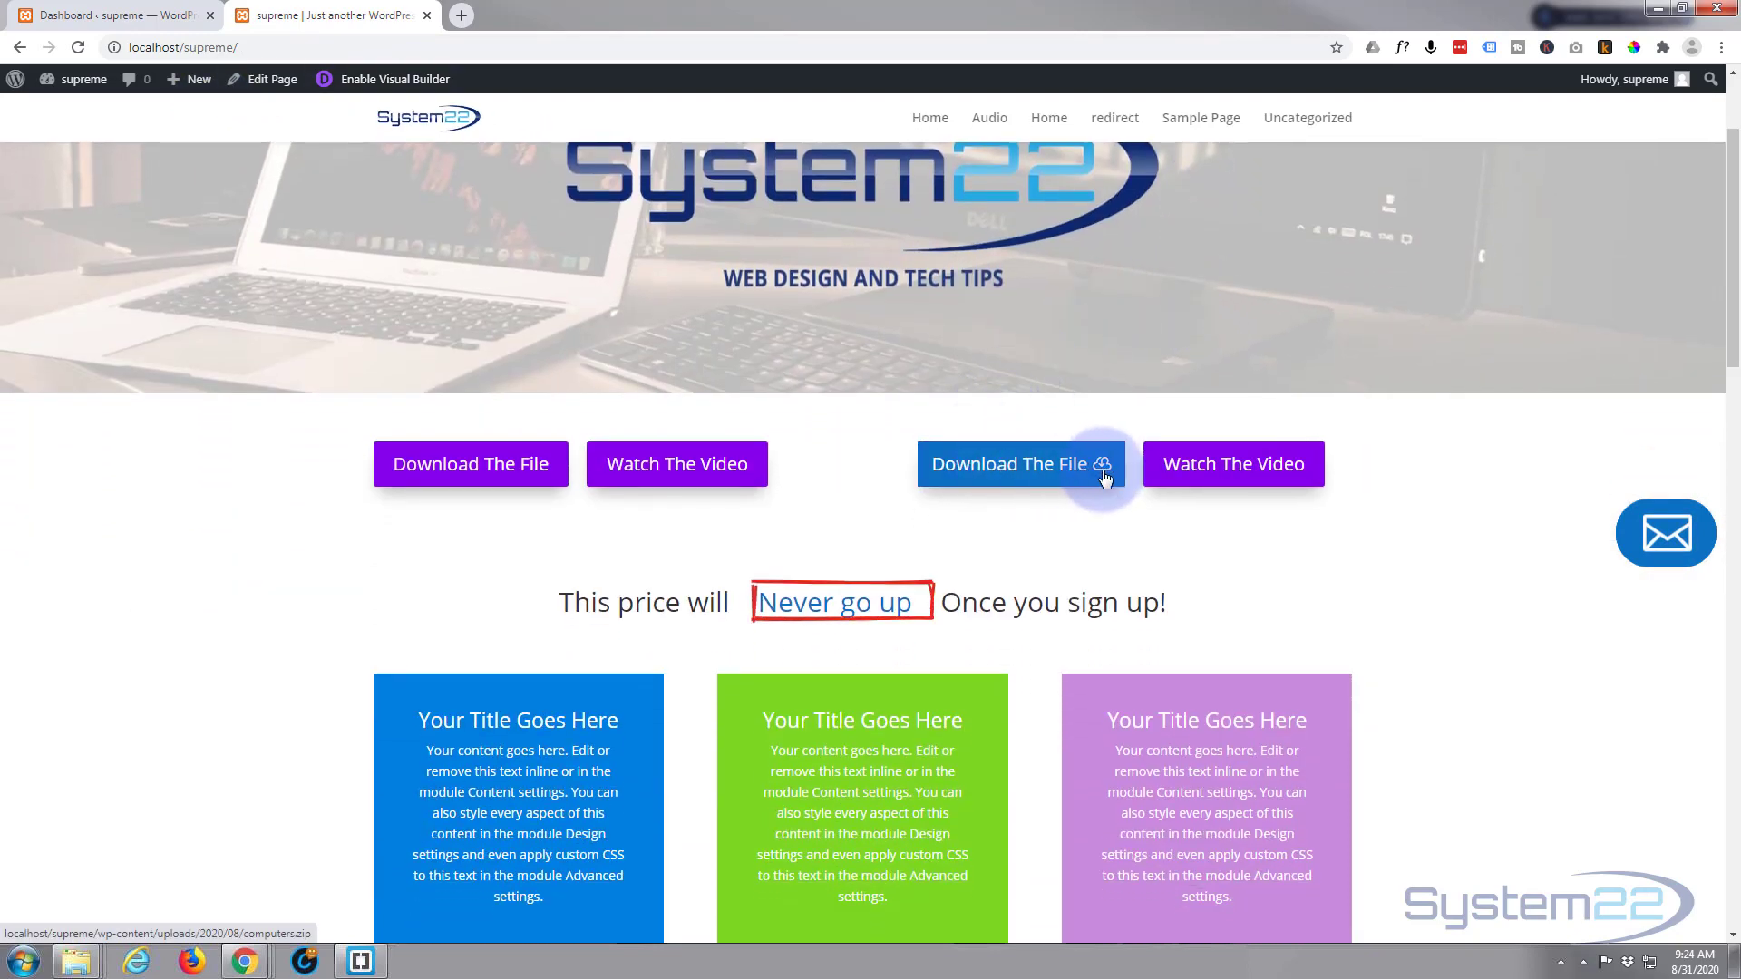
left_click(1031, 474)
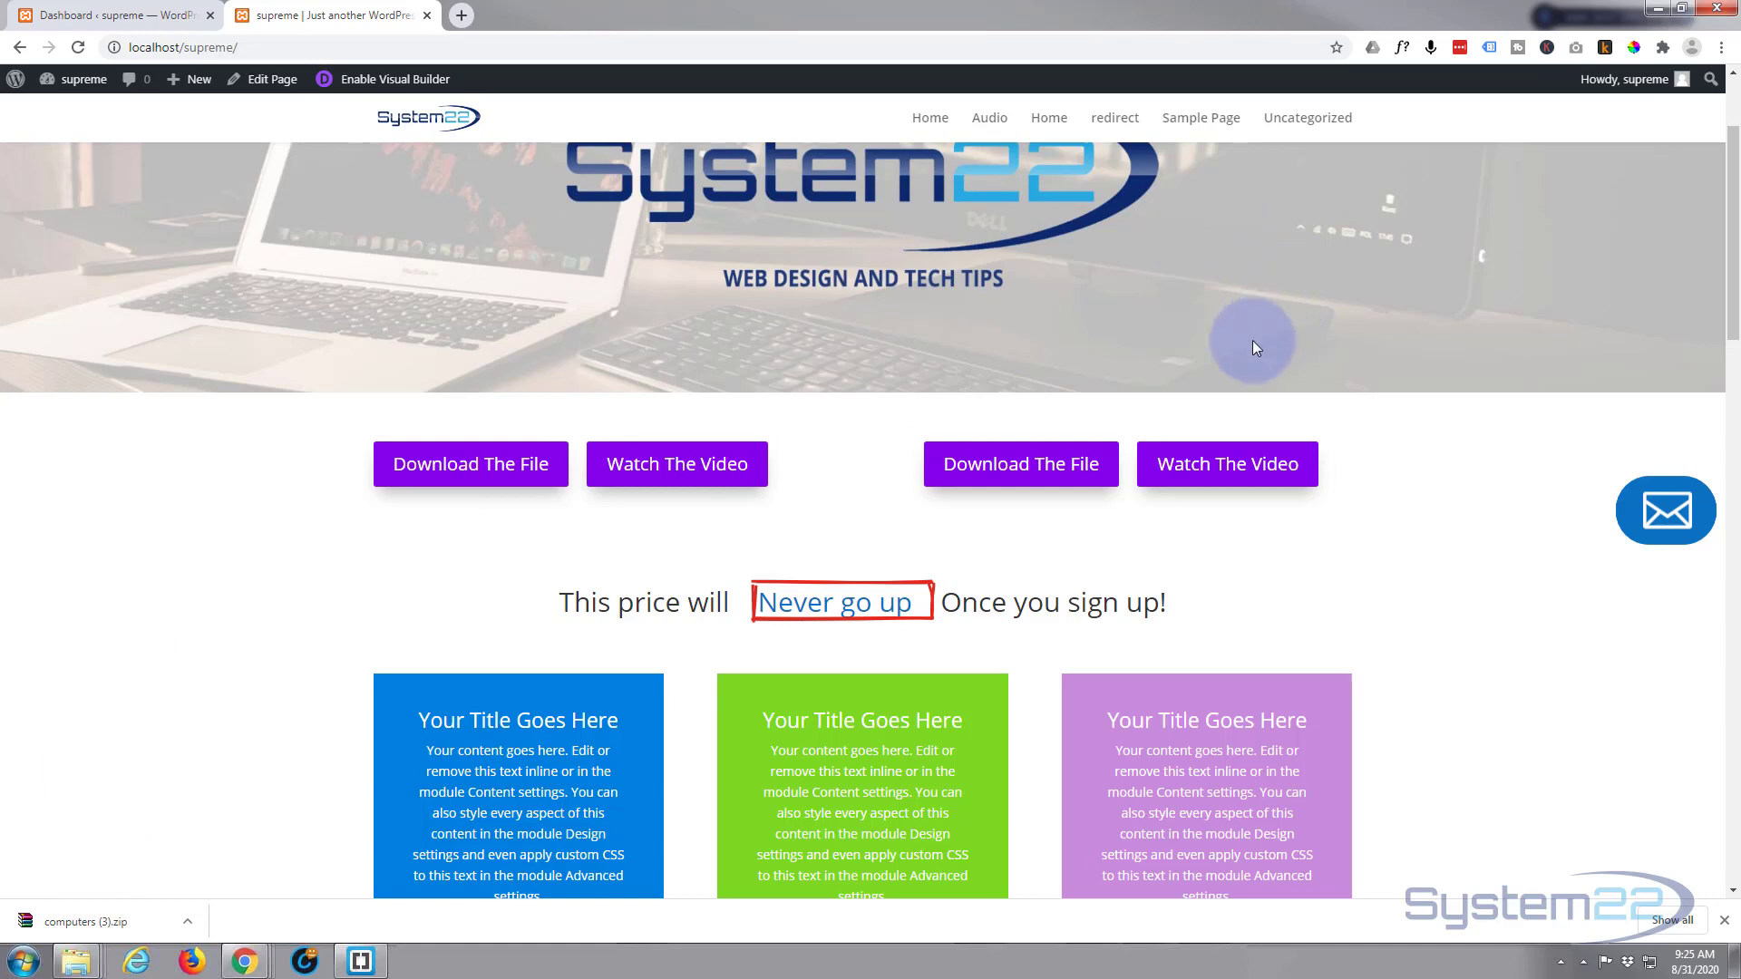
left_click(1239, 466)
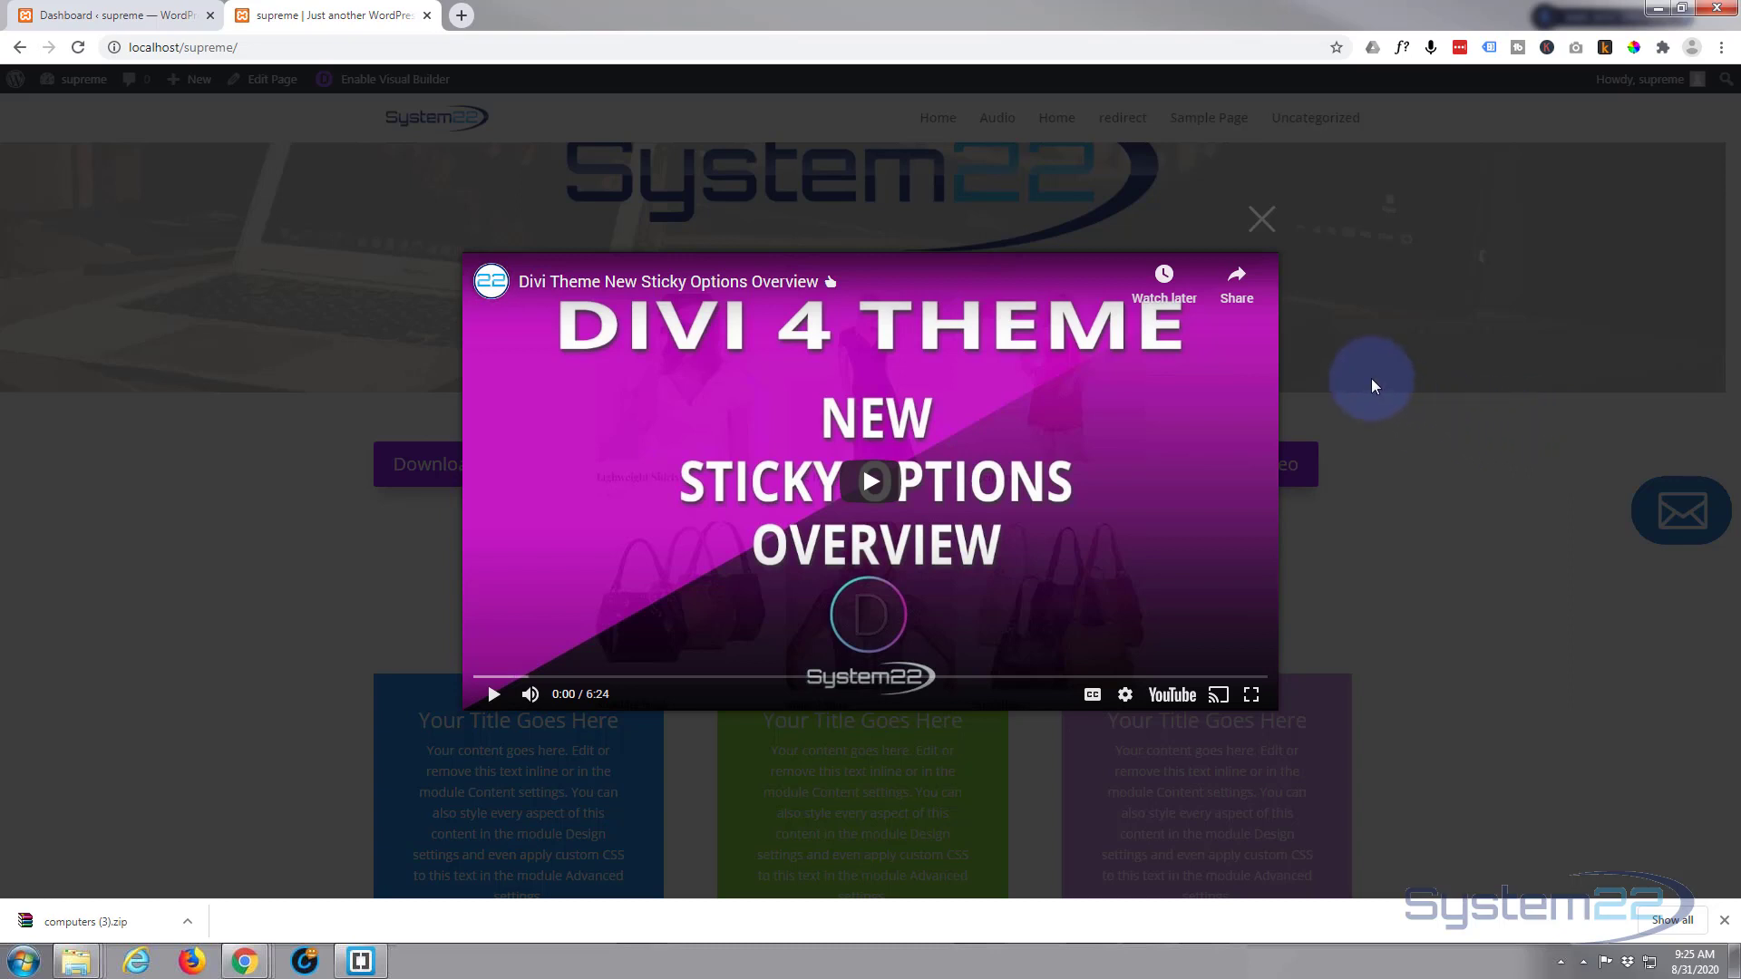
left_click(871, 481)
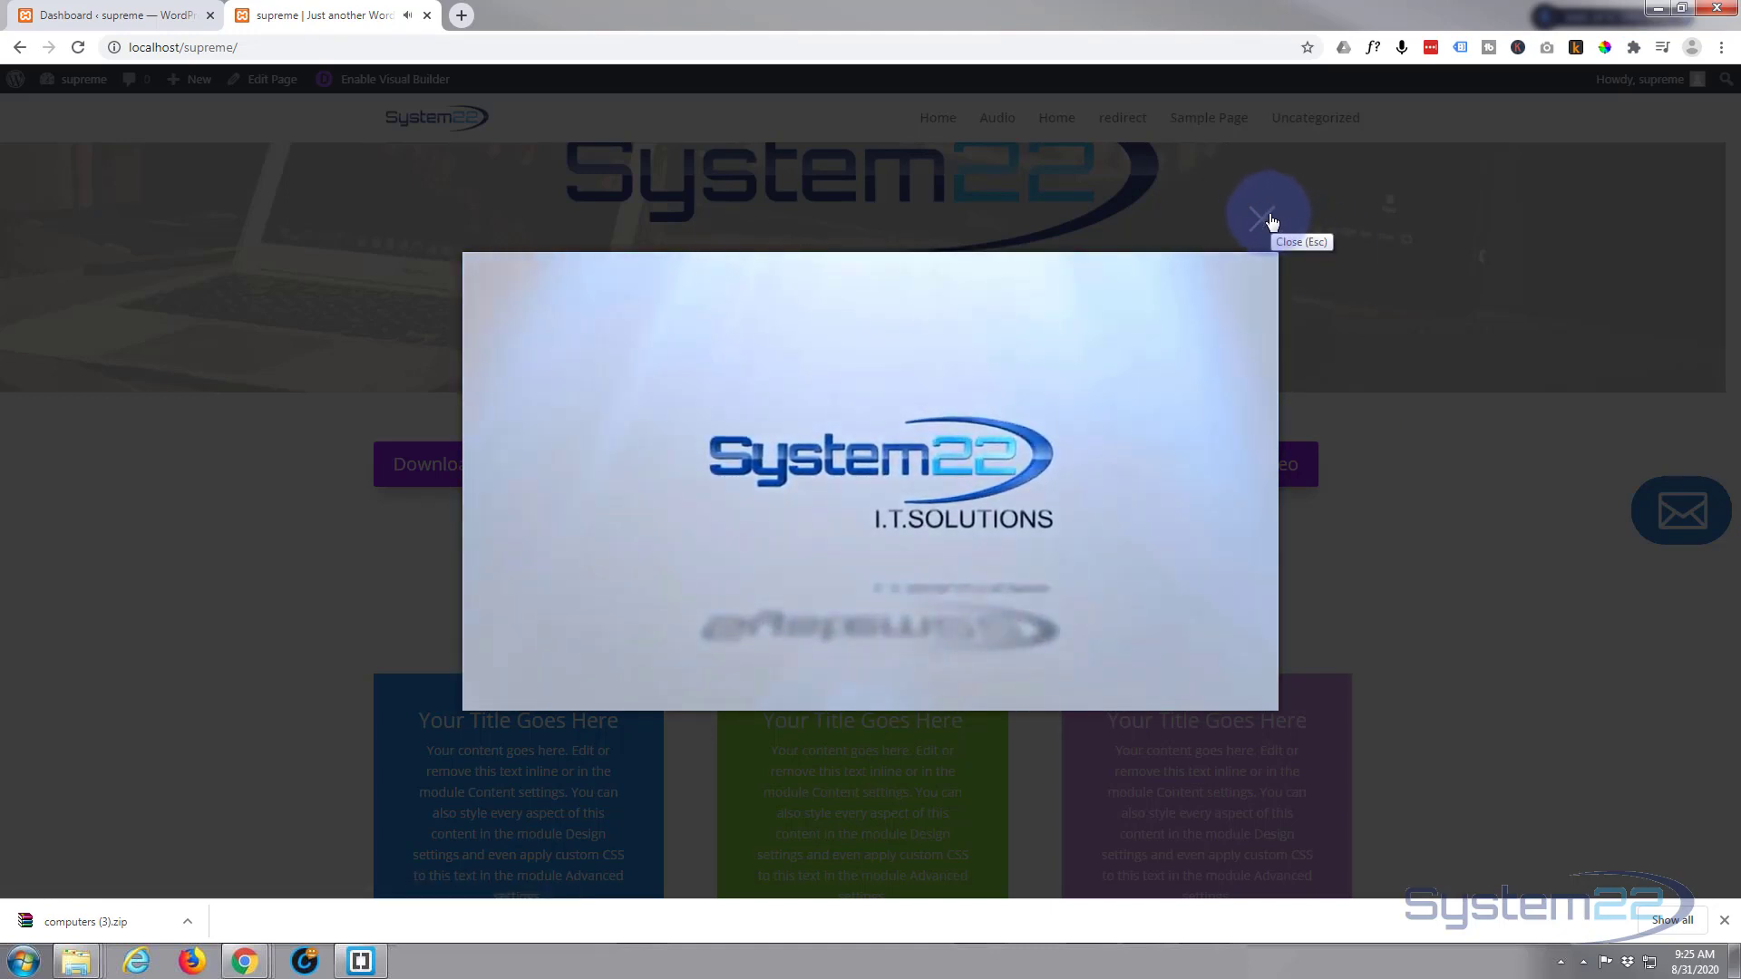
left_click(1268, 222)
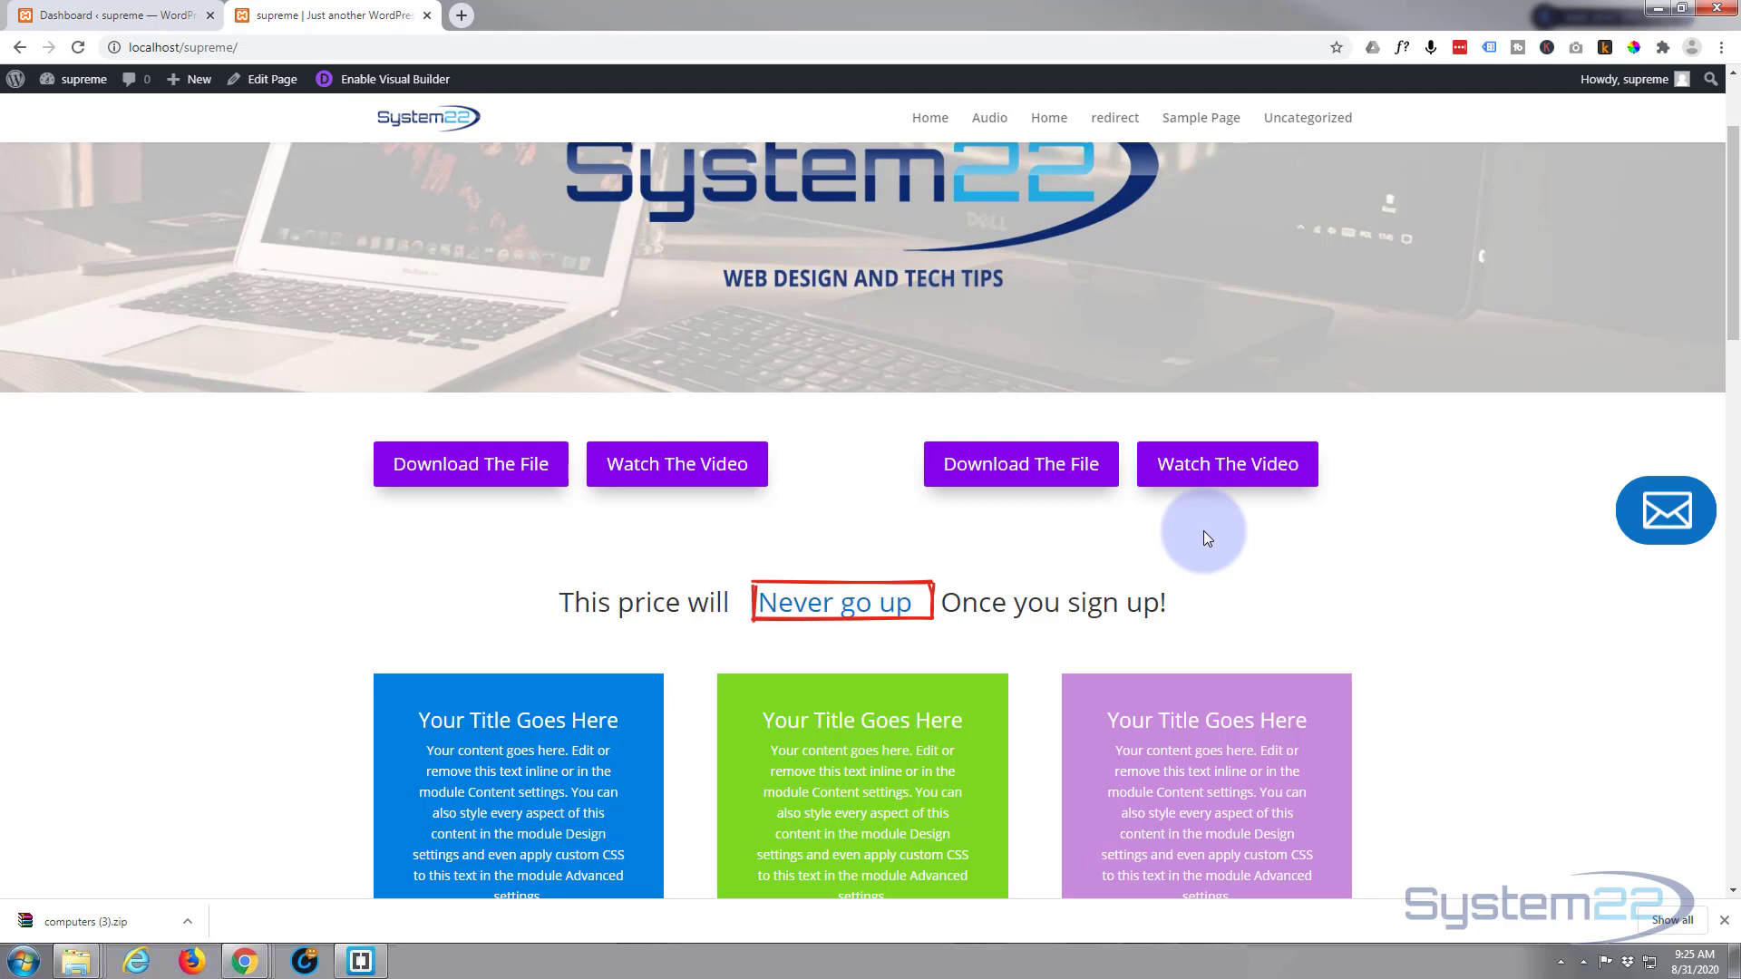
Step: Open the video lightbox again from the new module's Watch The Video button
scroll(1420, 535, "up", 3)
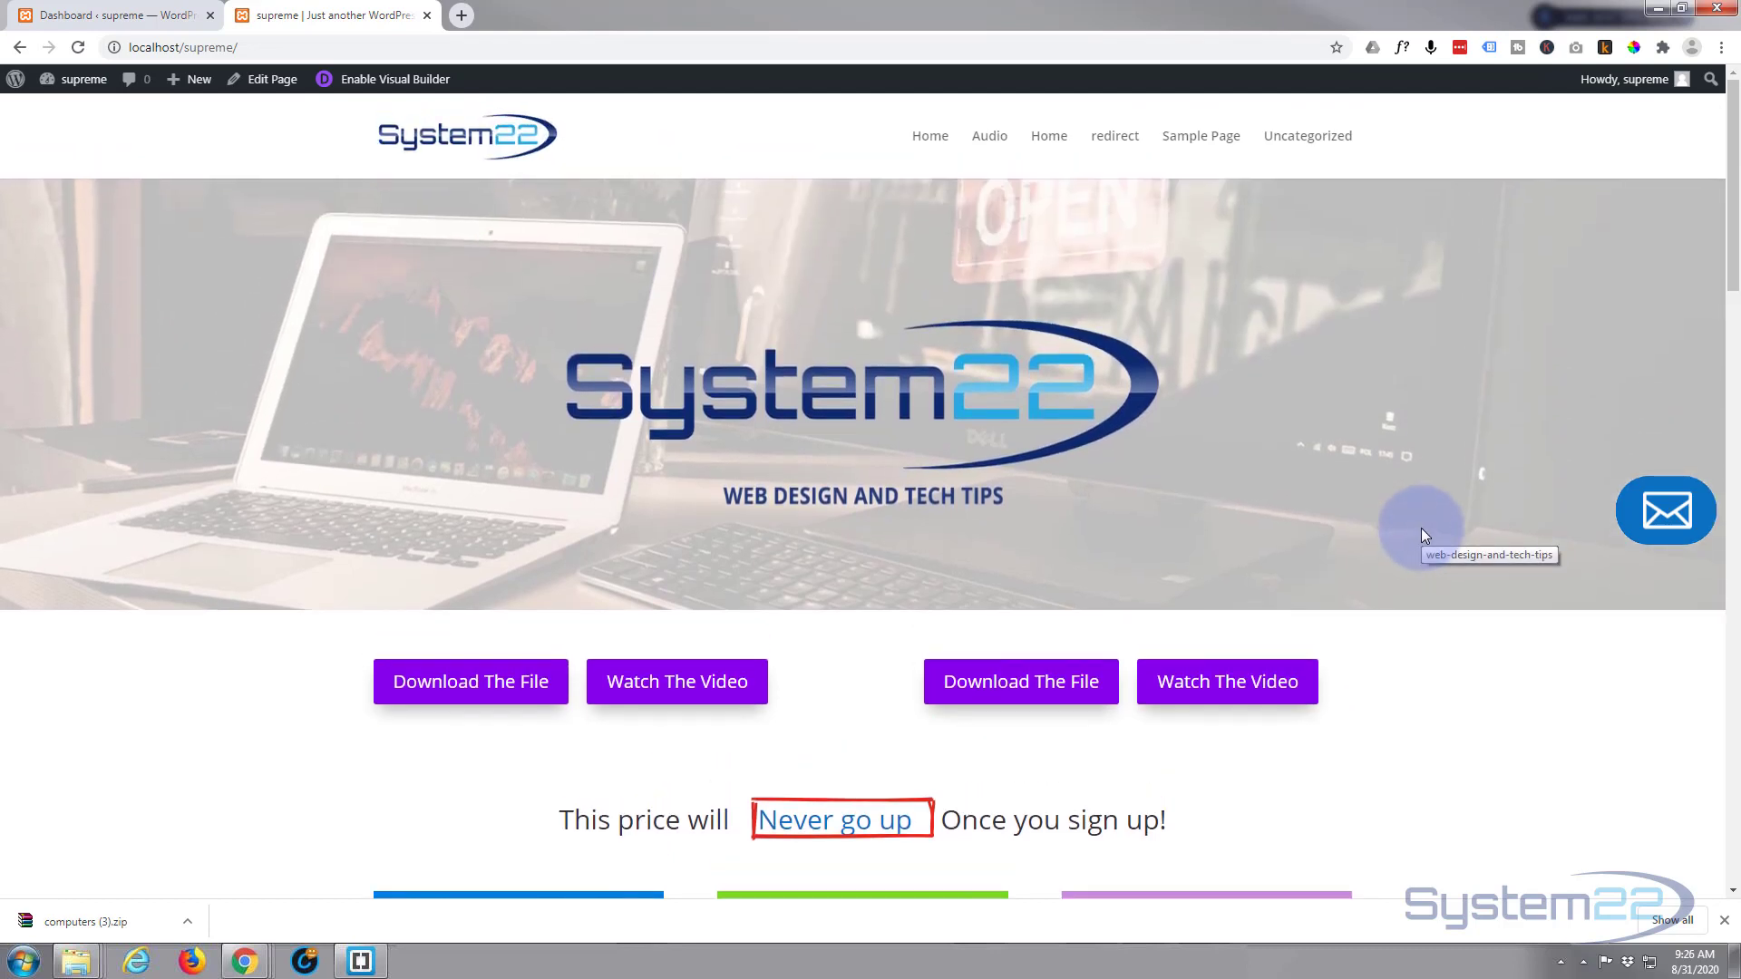
left_click(1200, 680)
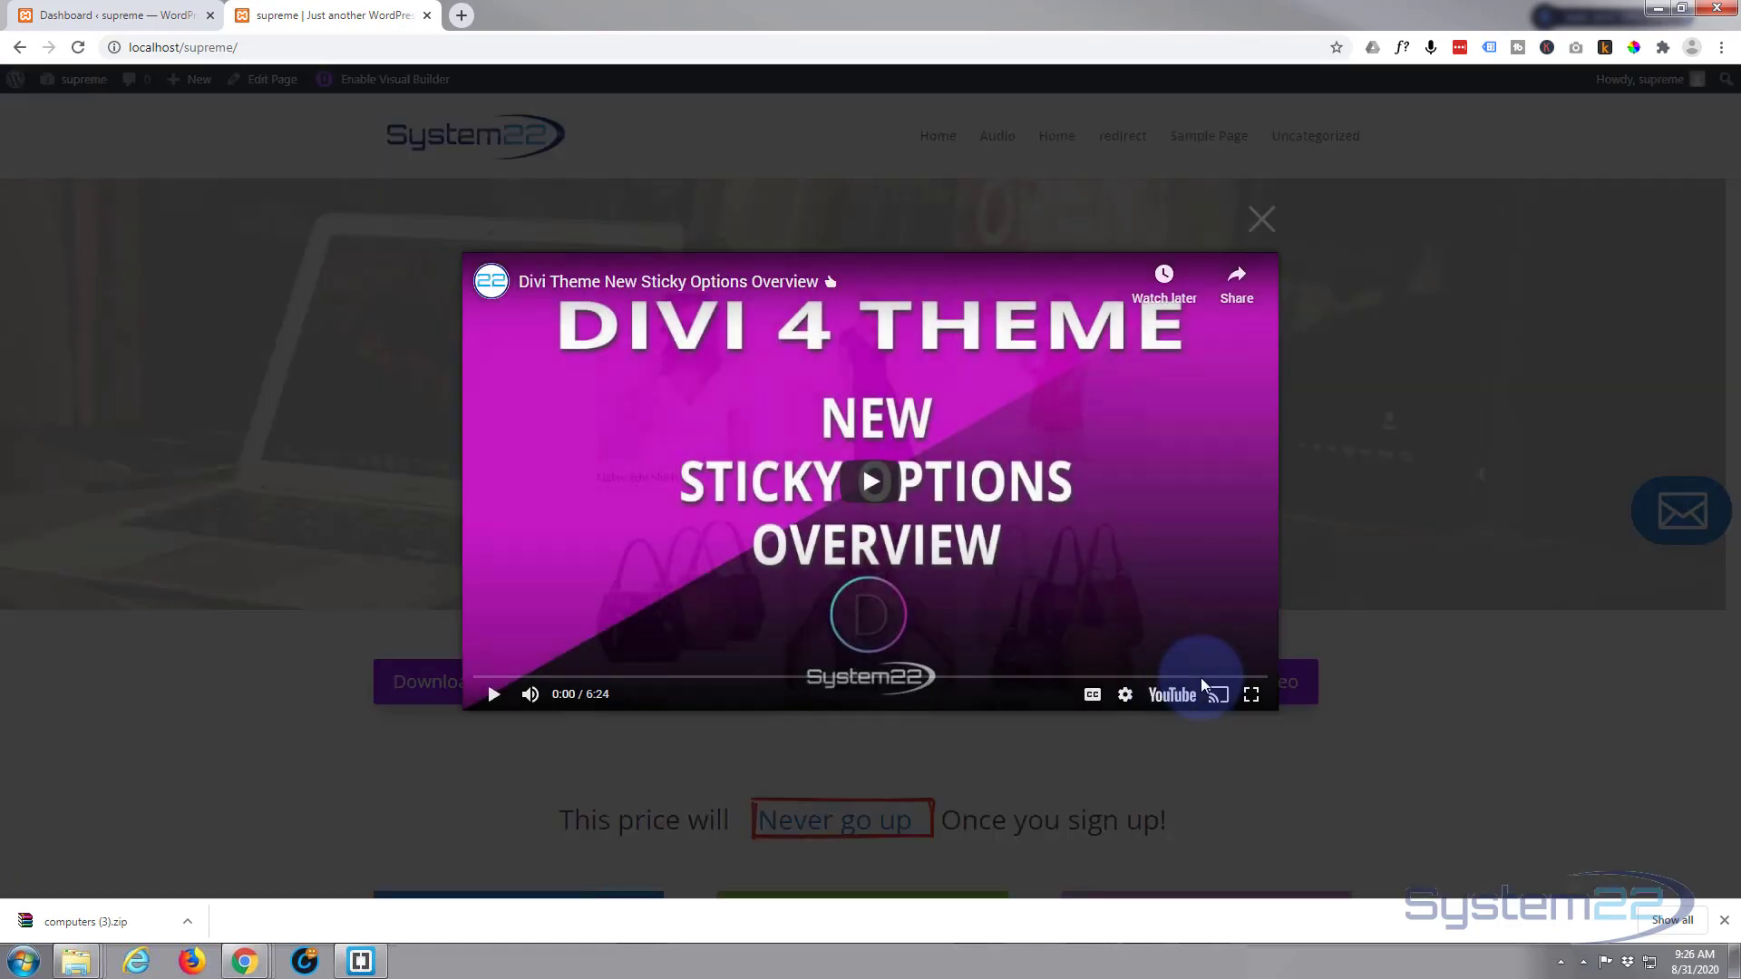